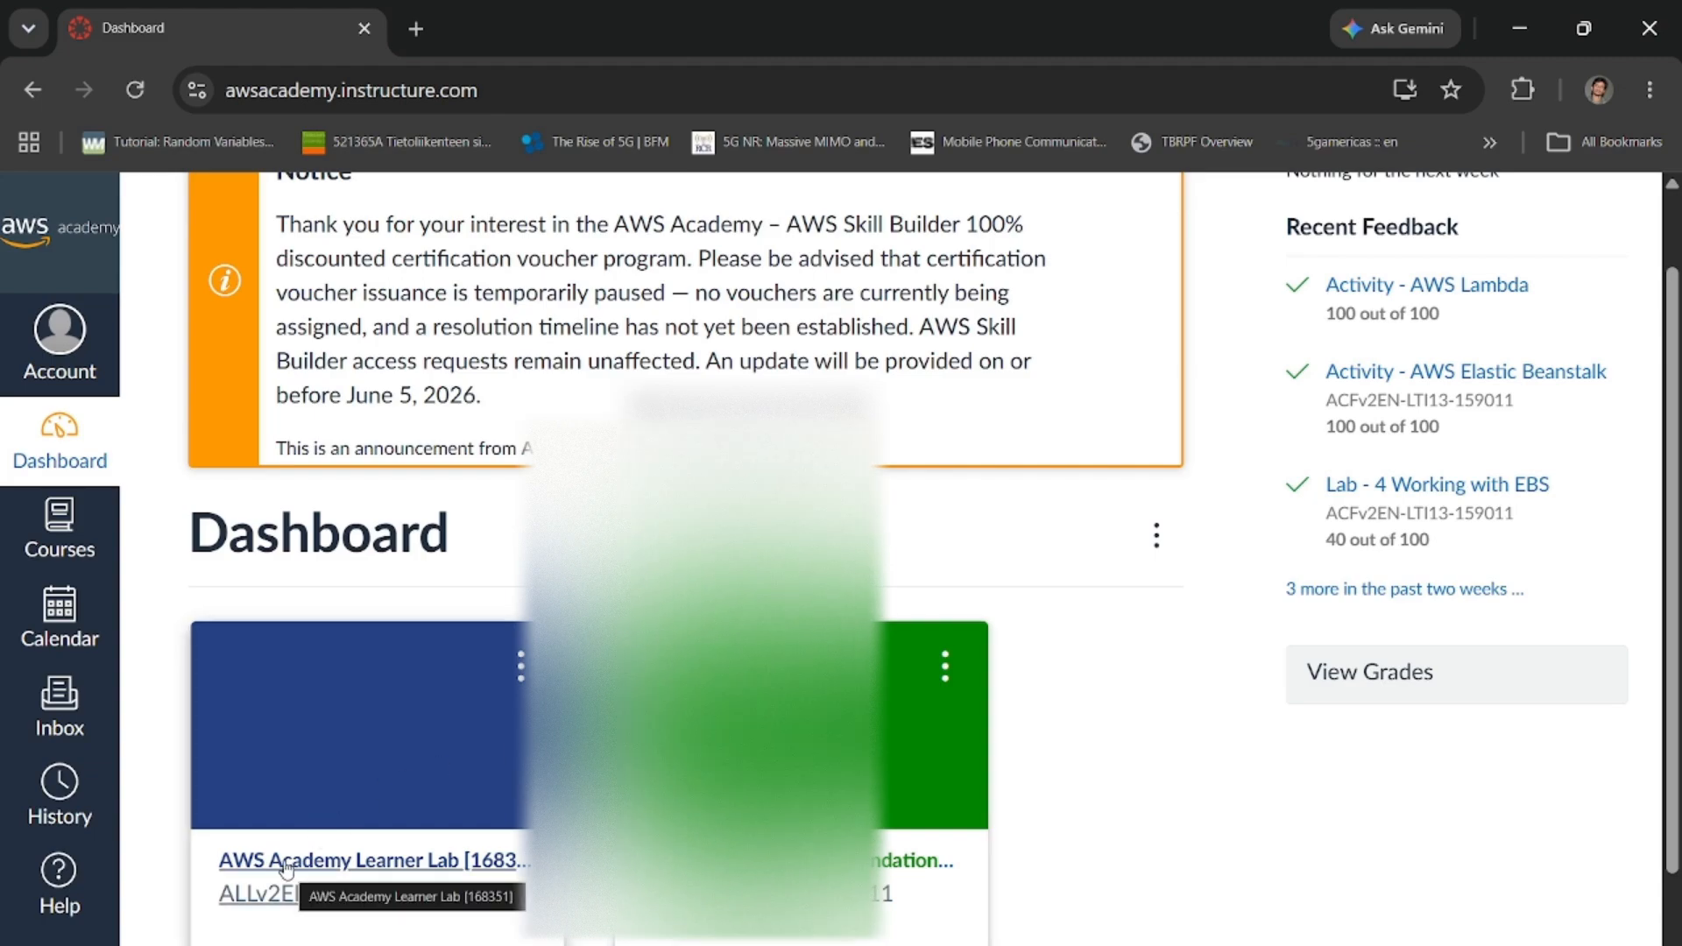
Open the Launch AWS Academy Learner Lab item from the modules of the AWS Academy Learner Lab course.
left_click(286, 863)
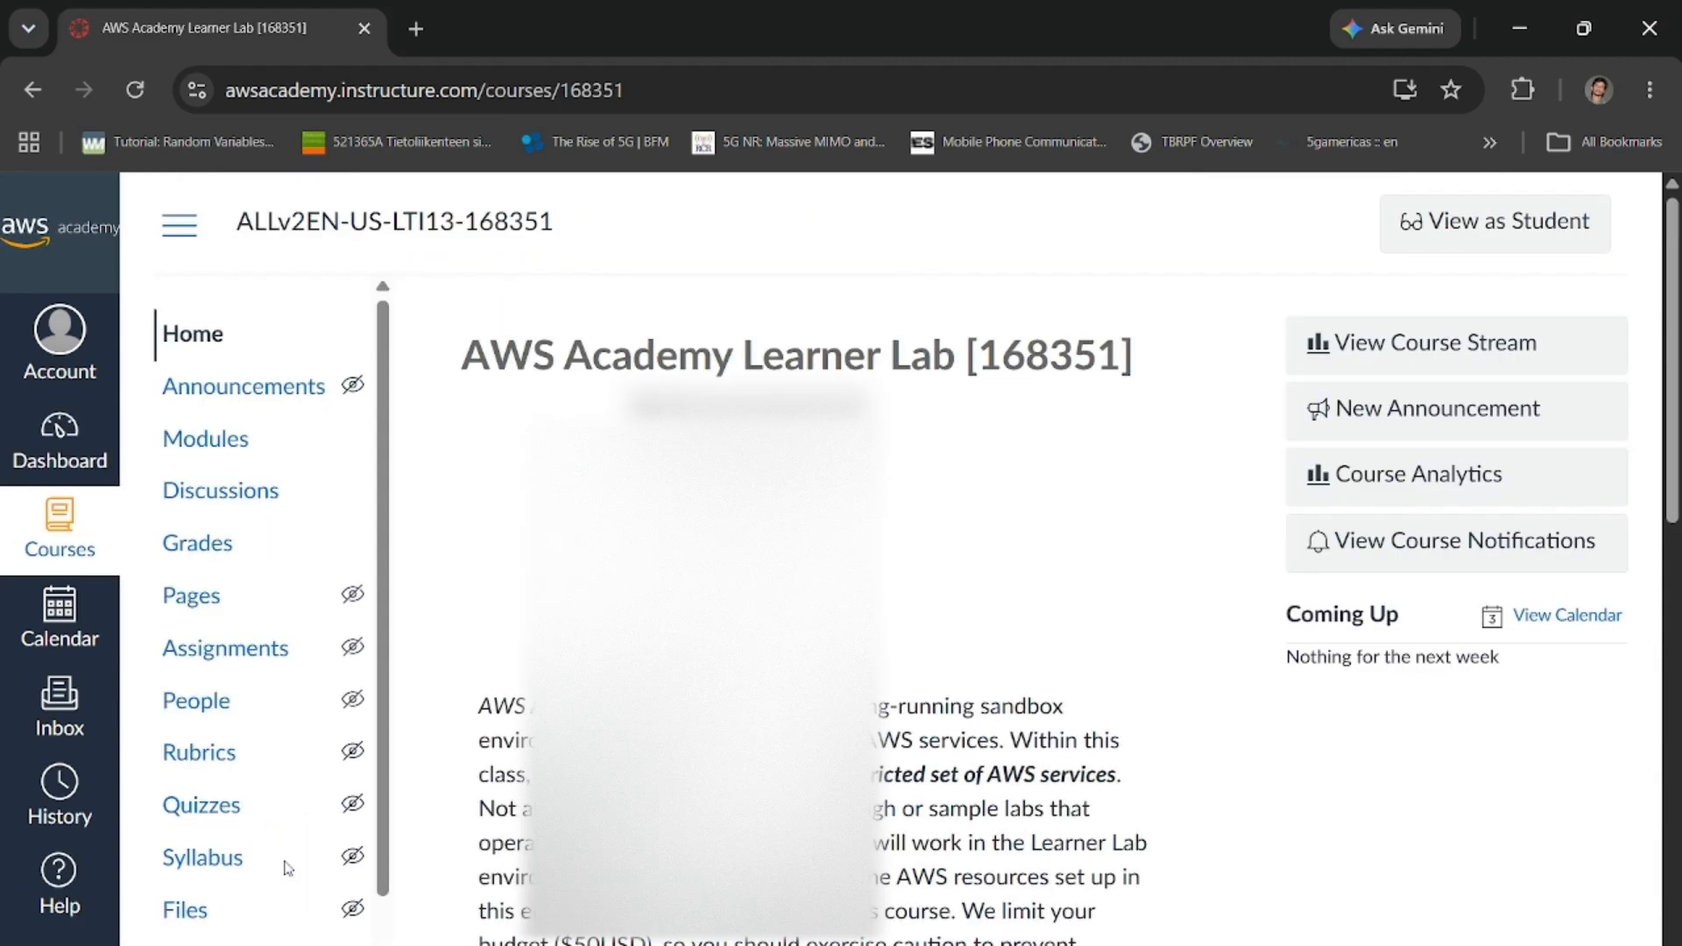
left_click(213, 433)
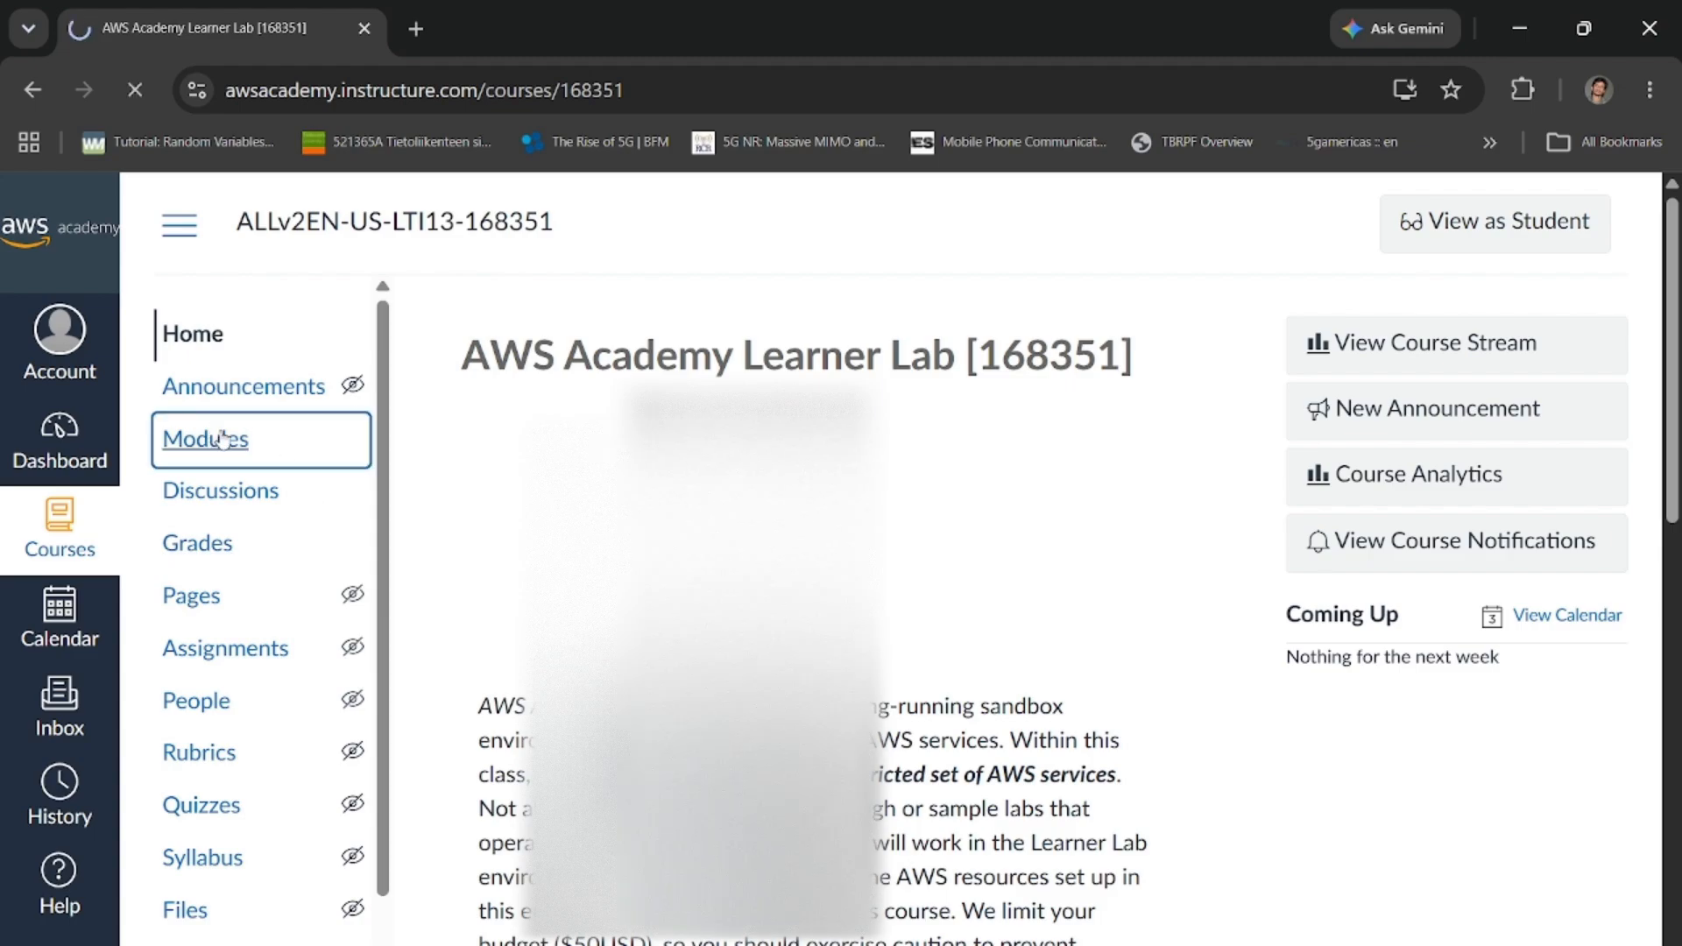
scroll(1026, 561, "down", 6)
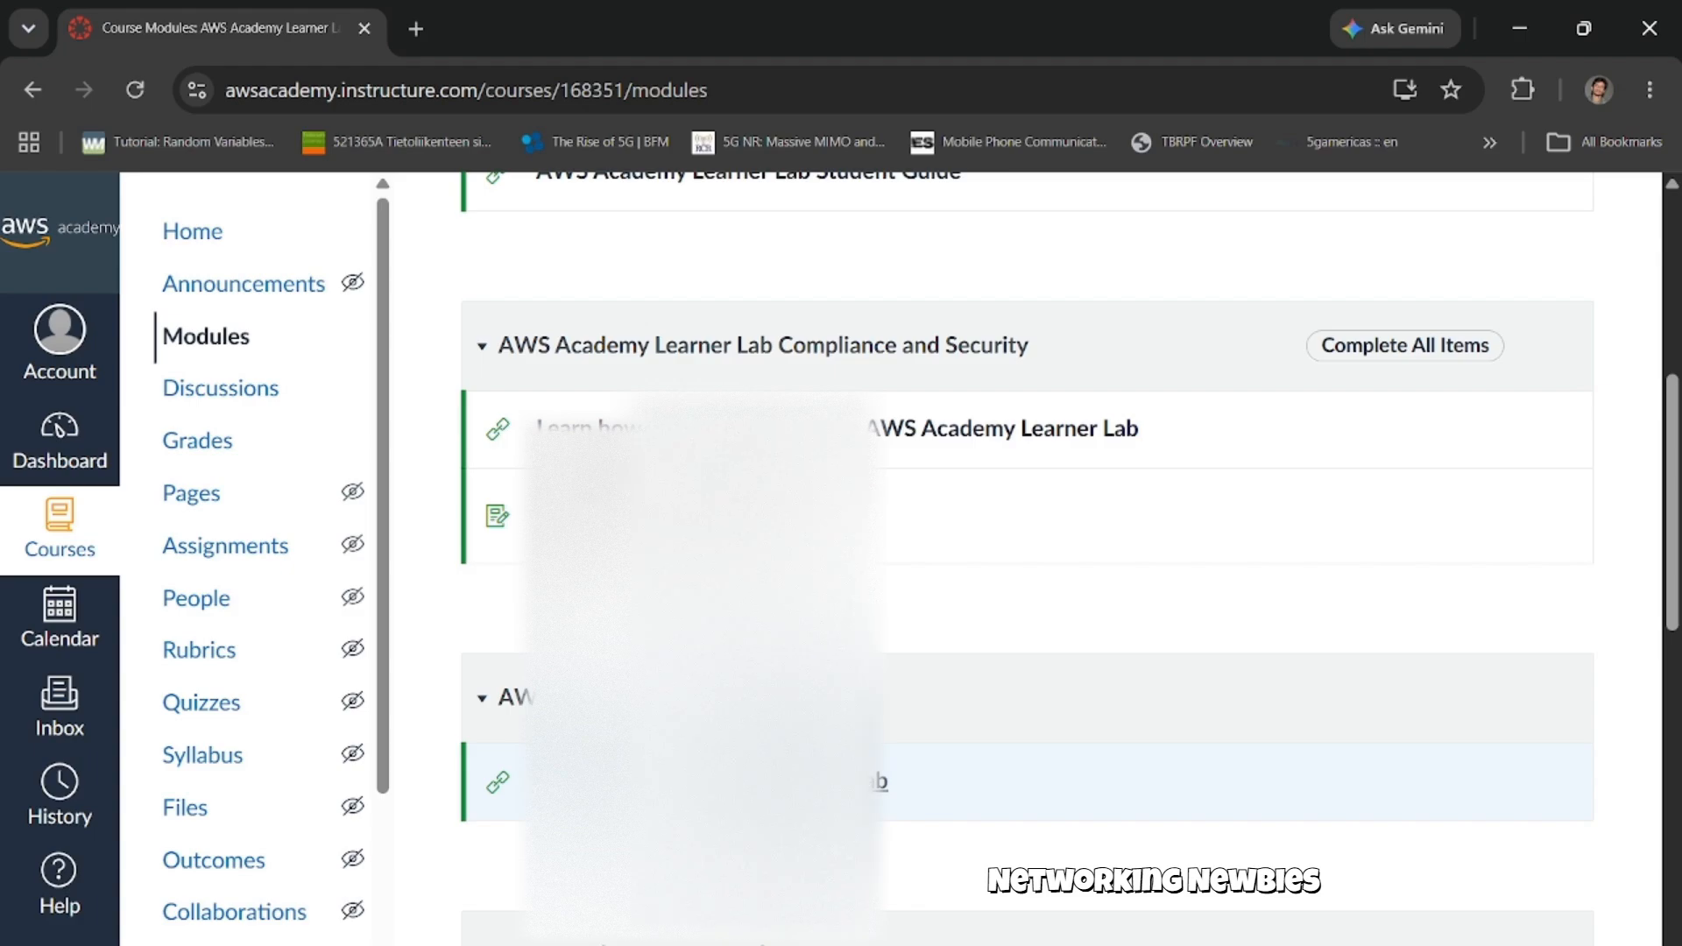
left_click(876, 782)
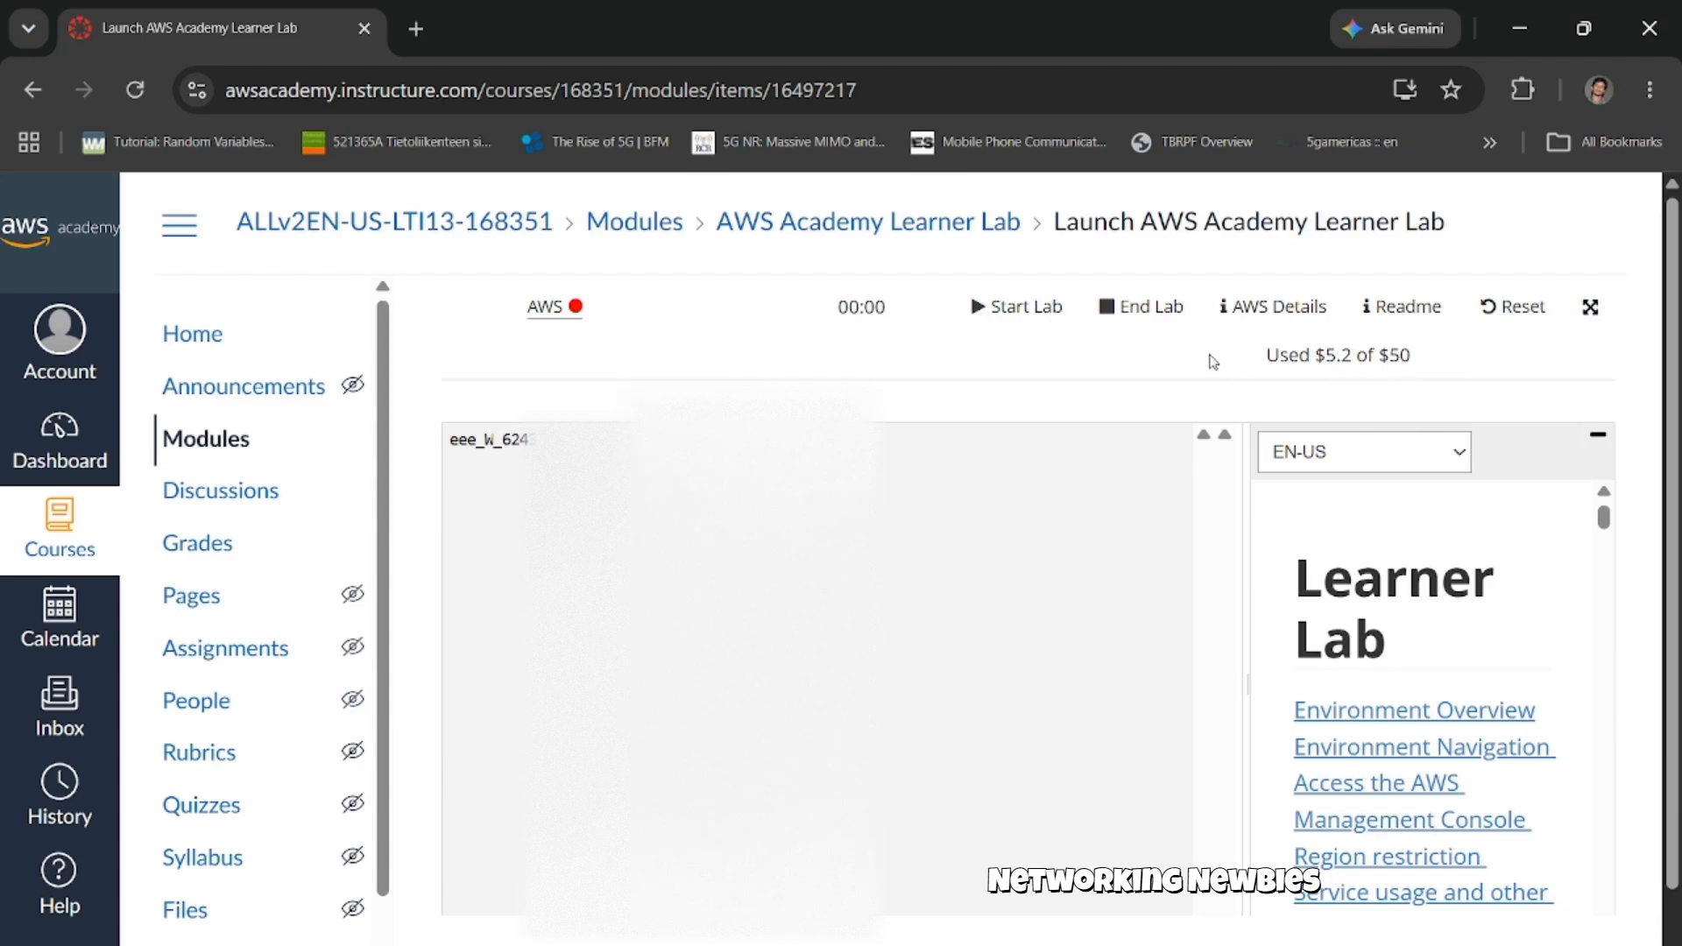
Start the learner lab session and open its AWS Management Console.
left_click(1000, 326)
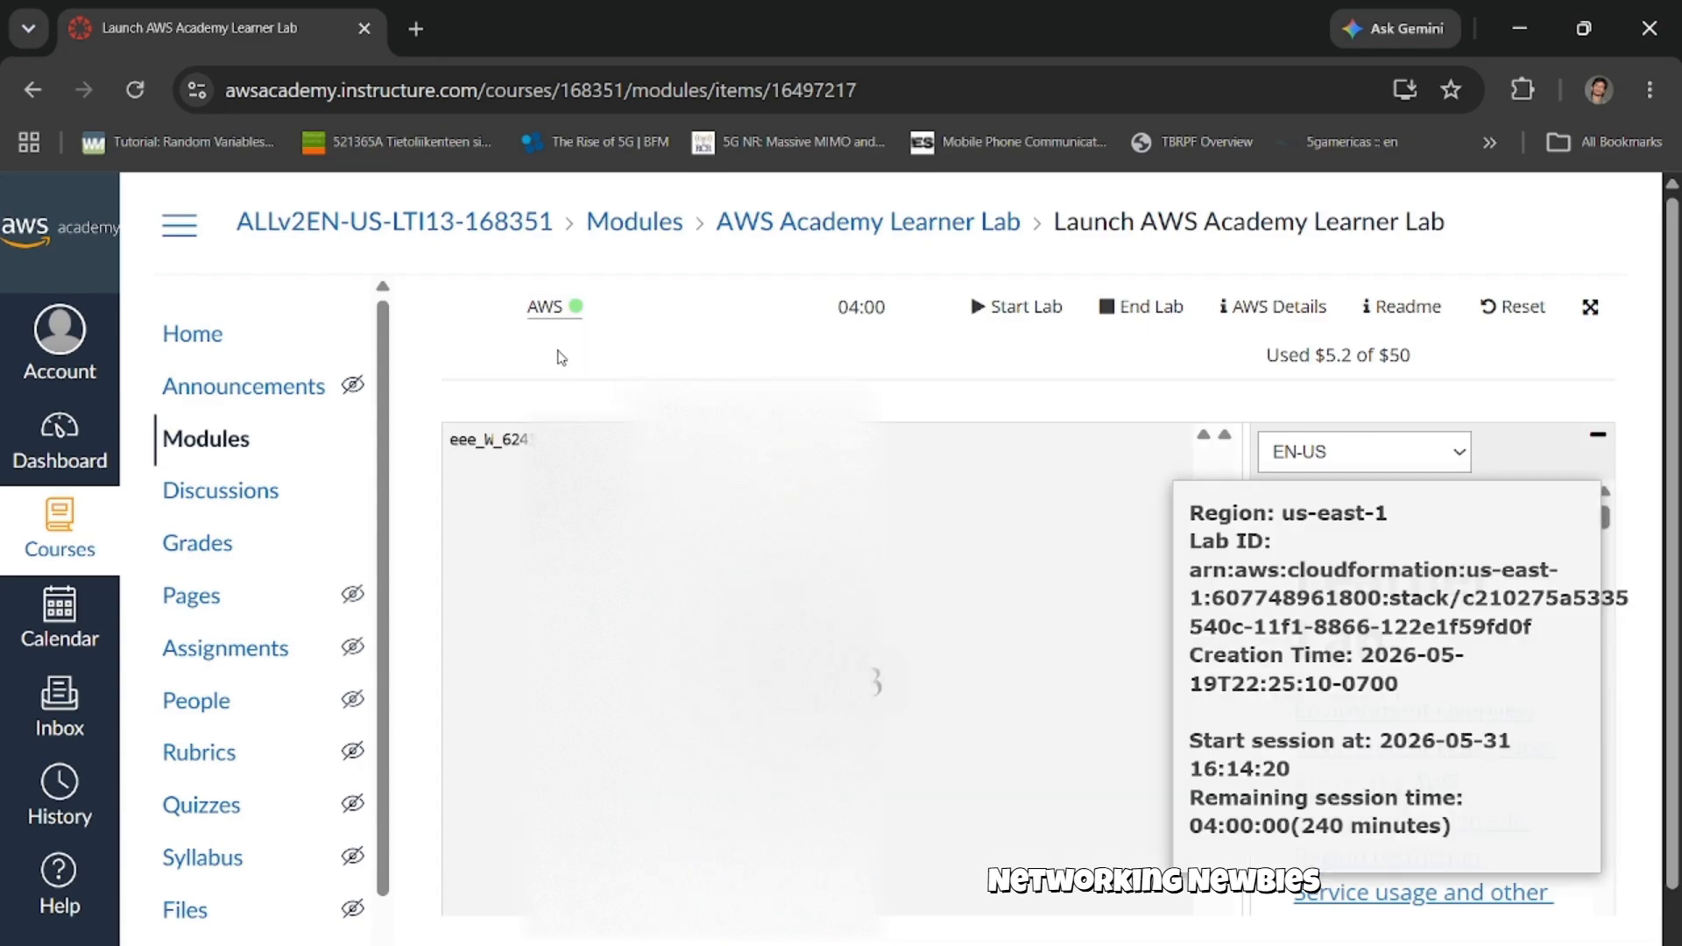
left_click(557, 309)
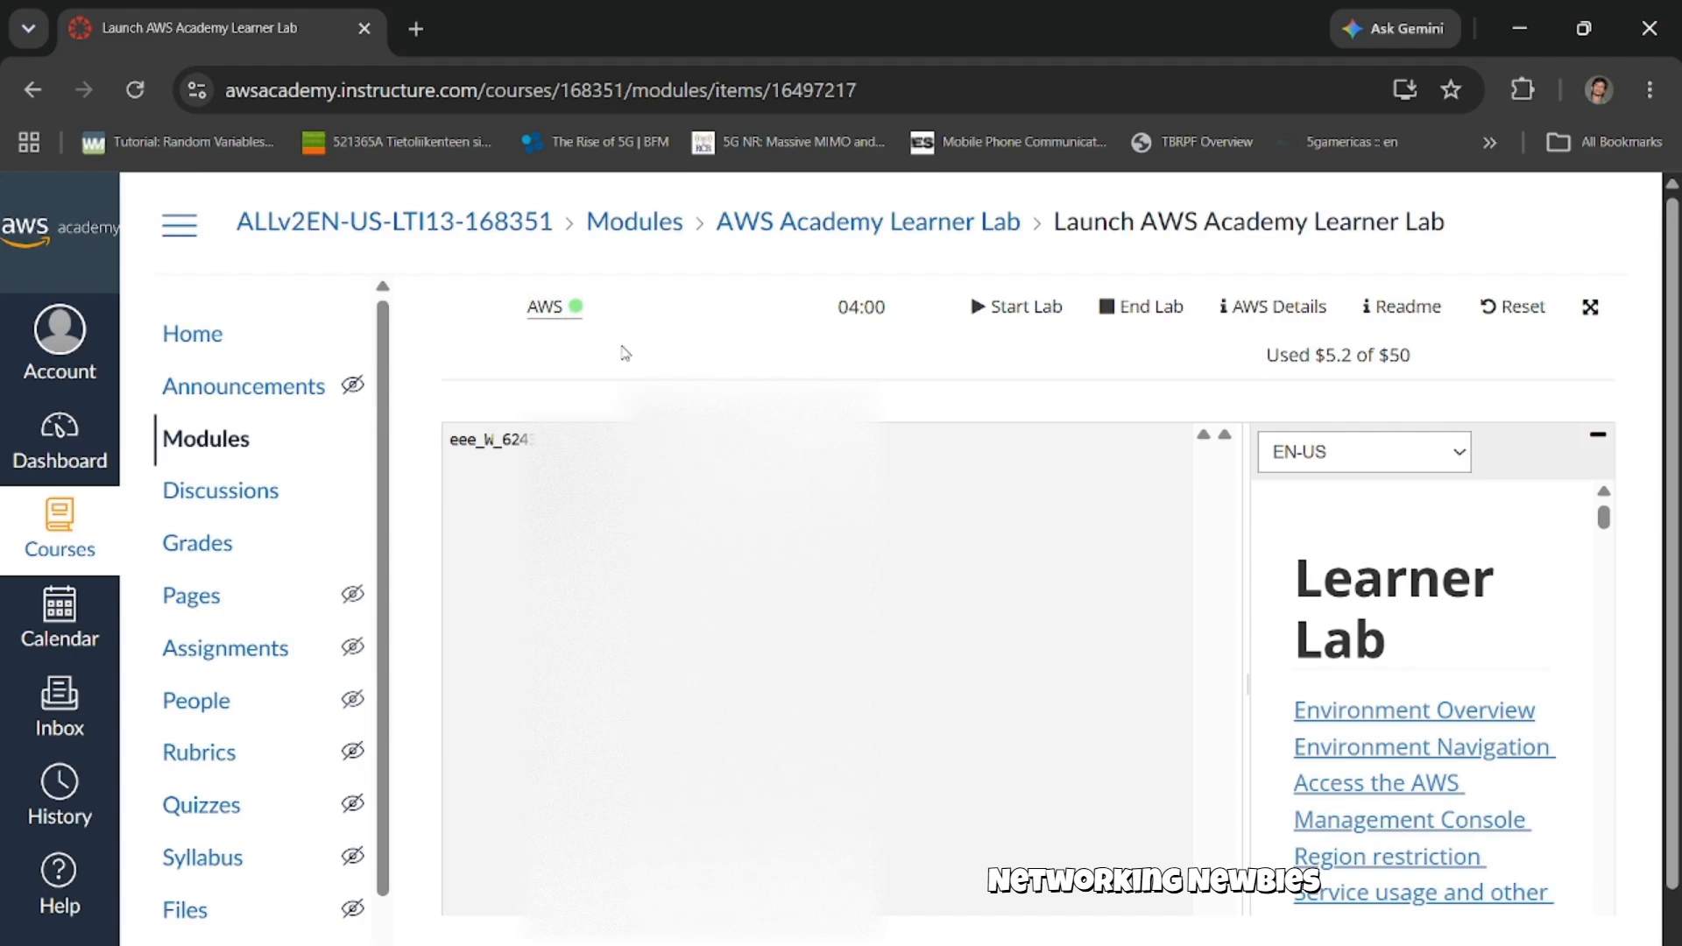
left_click(545, 306)
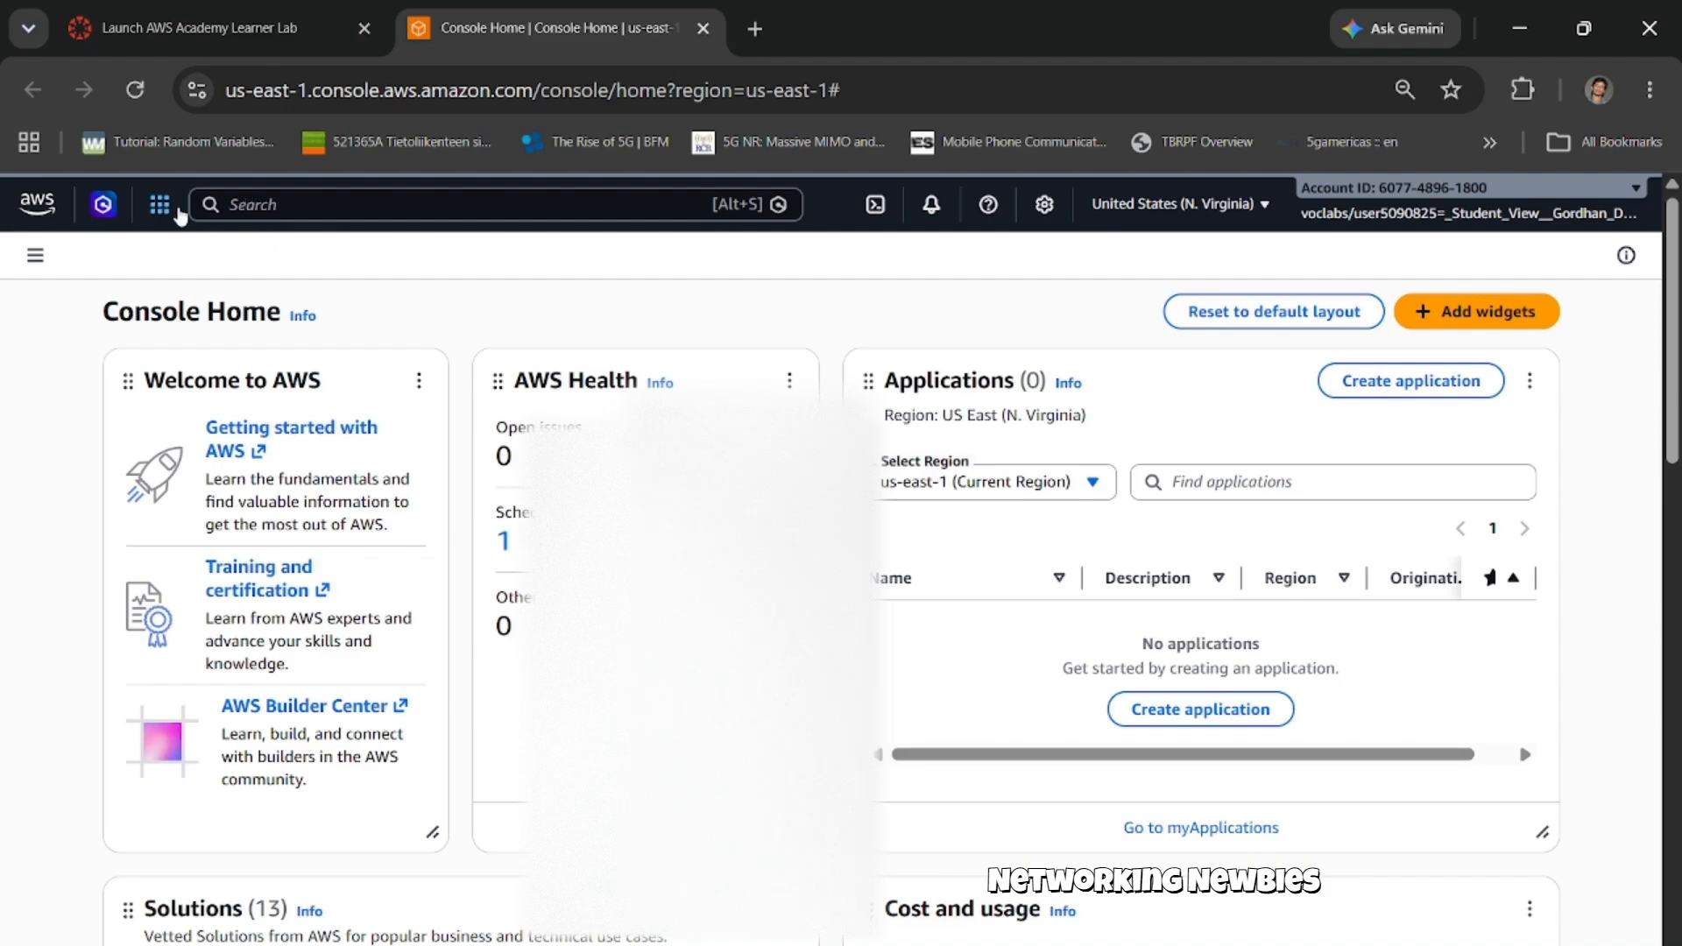
Search the console services for EC2 and open the EC2 dashboard.
left_click(269, 207)
type("EC@")
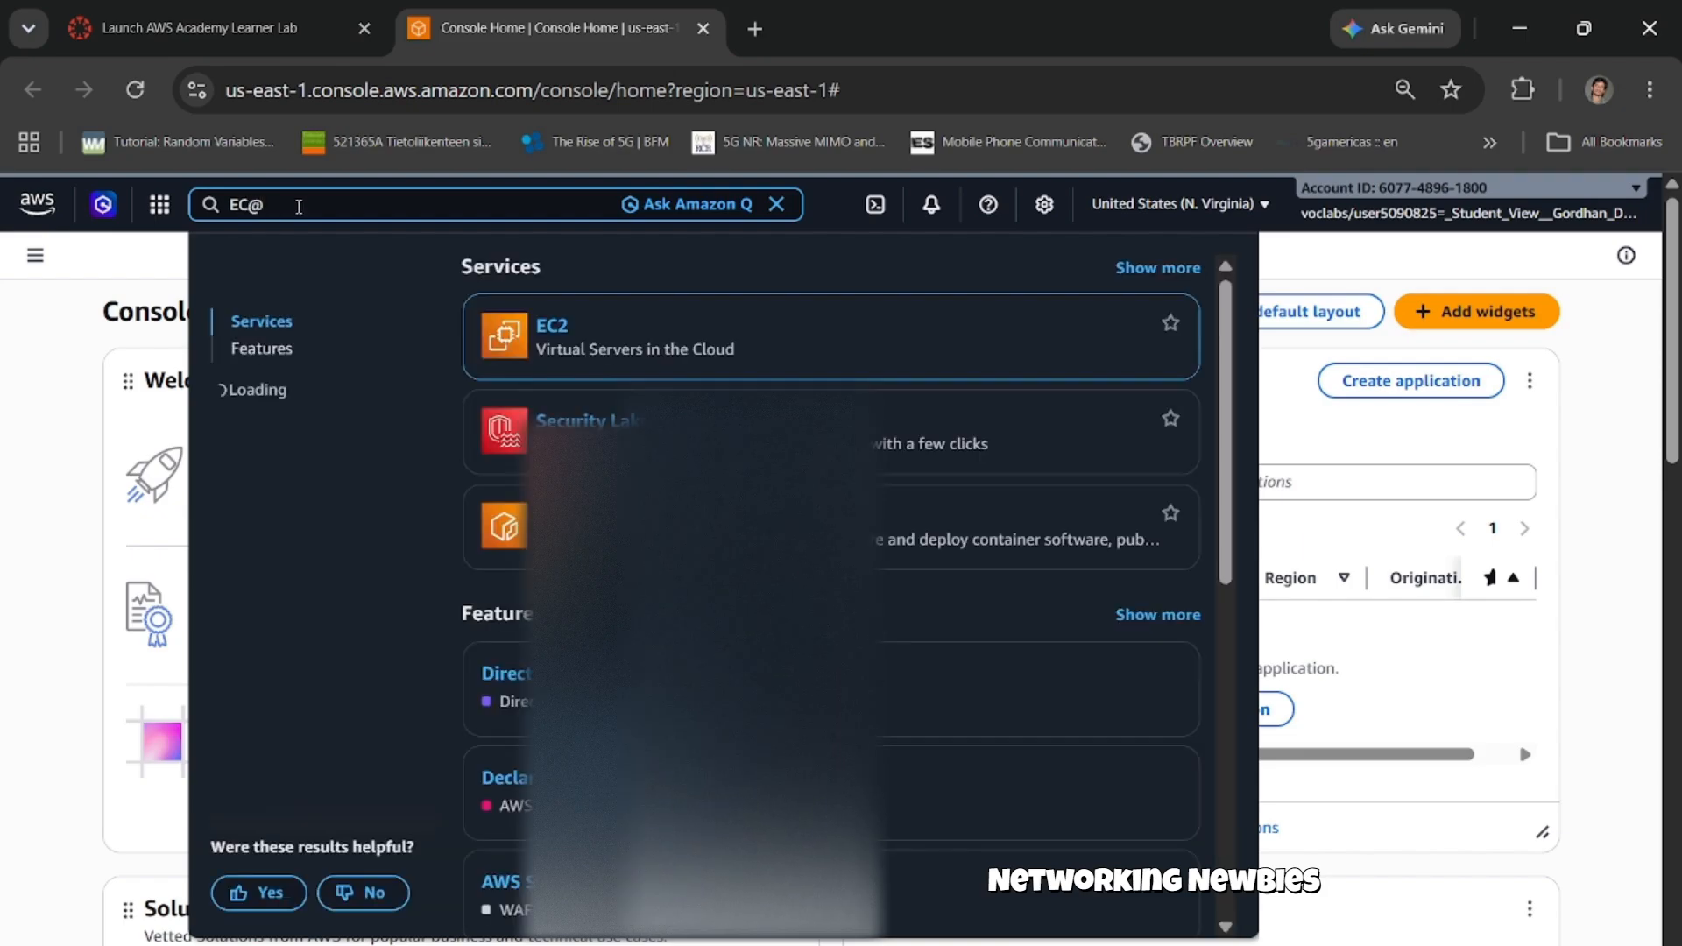
key("BackSpace")
type("R")
key("BackSpace")
type("2")
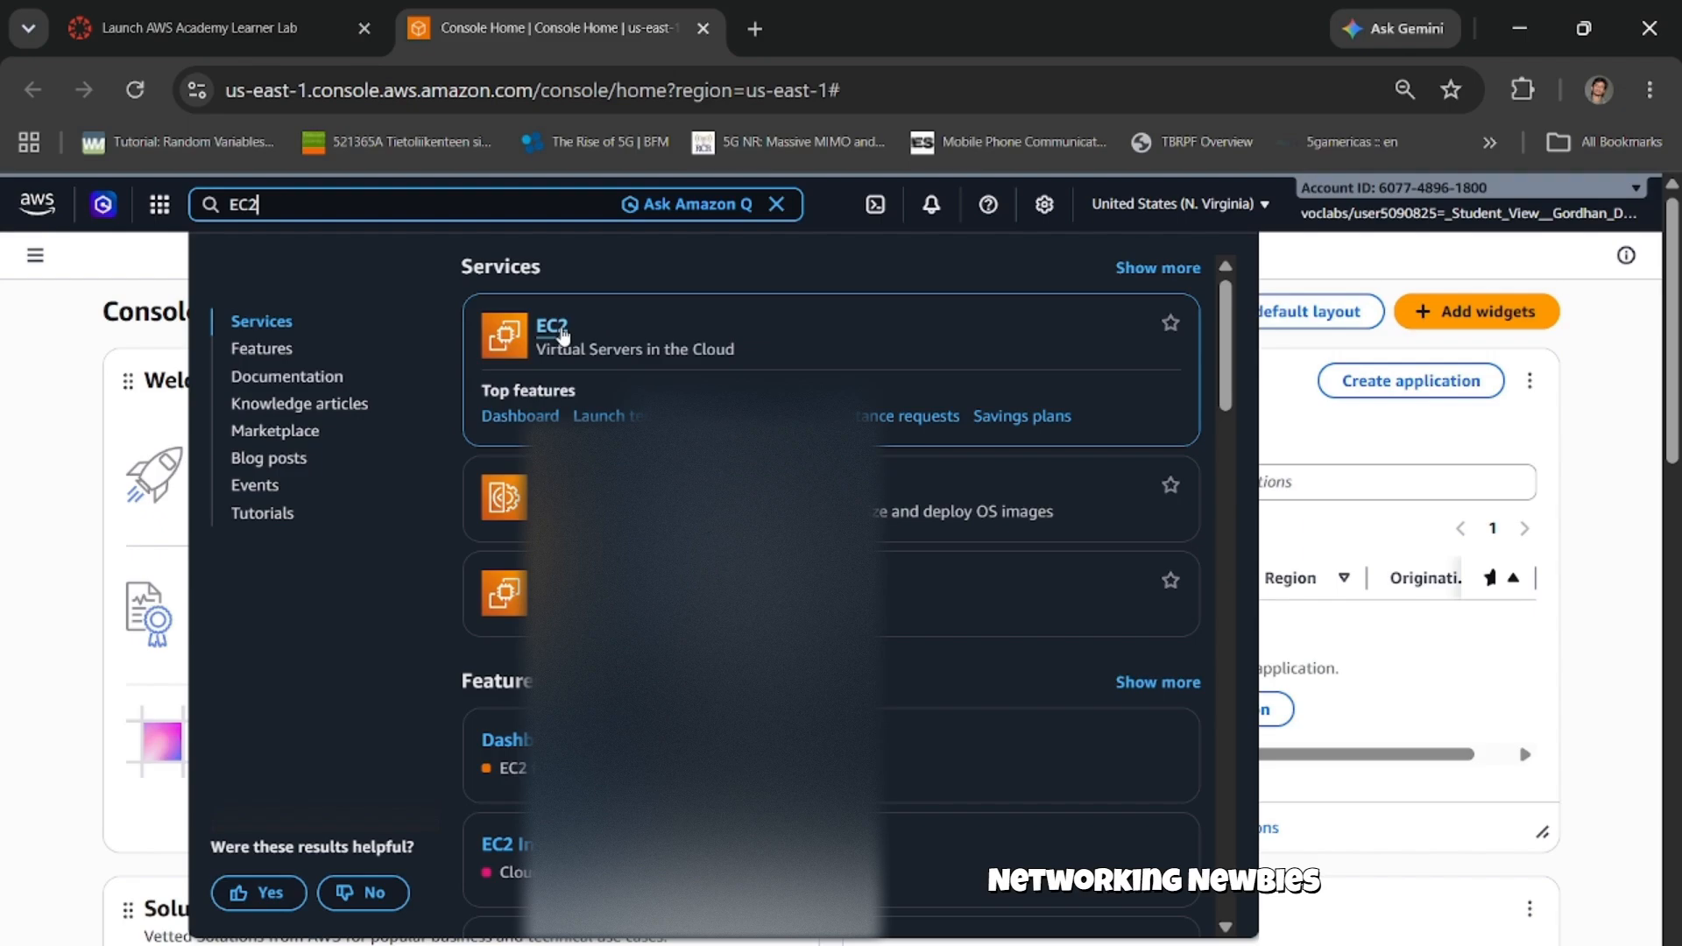
left_click(562, 336)
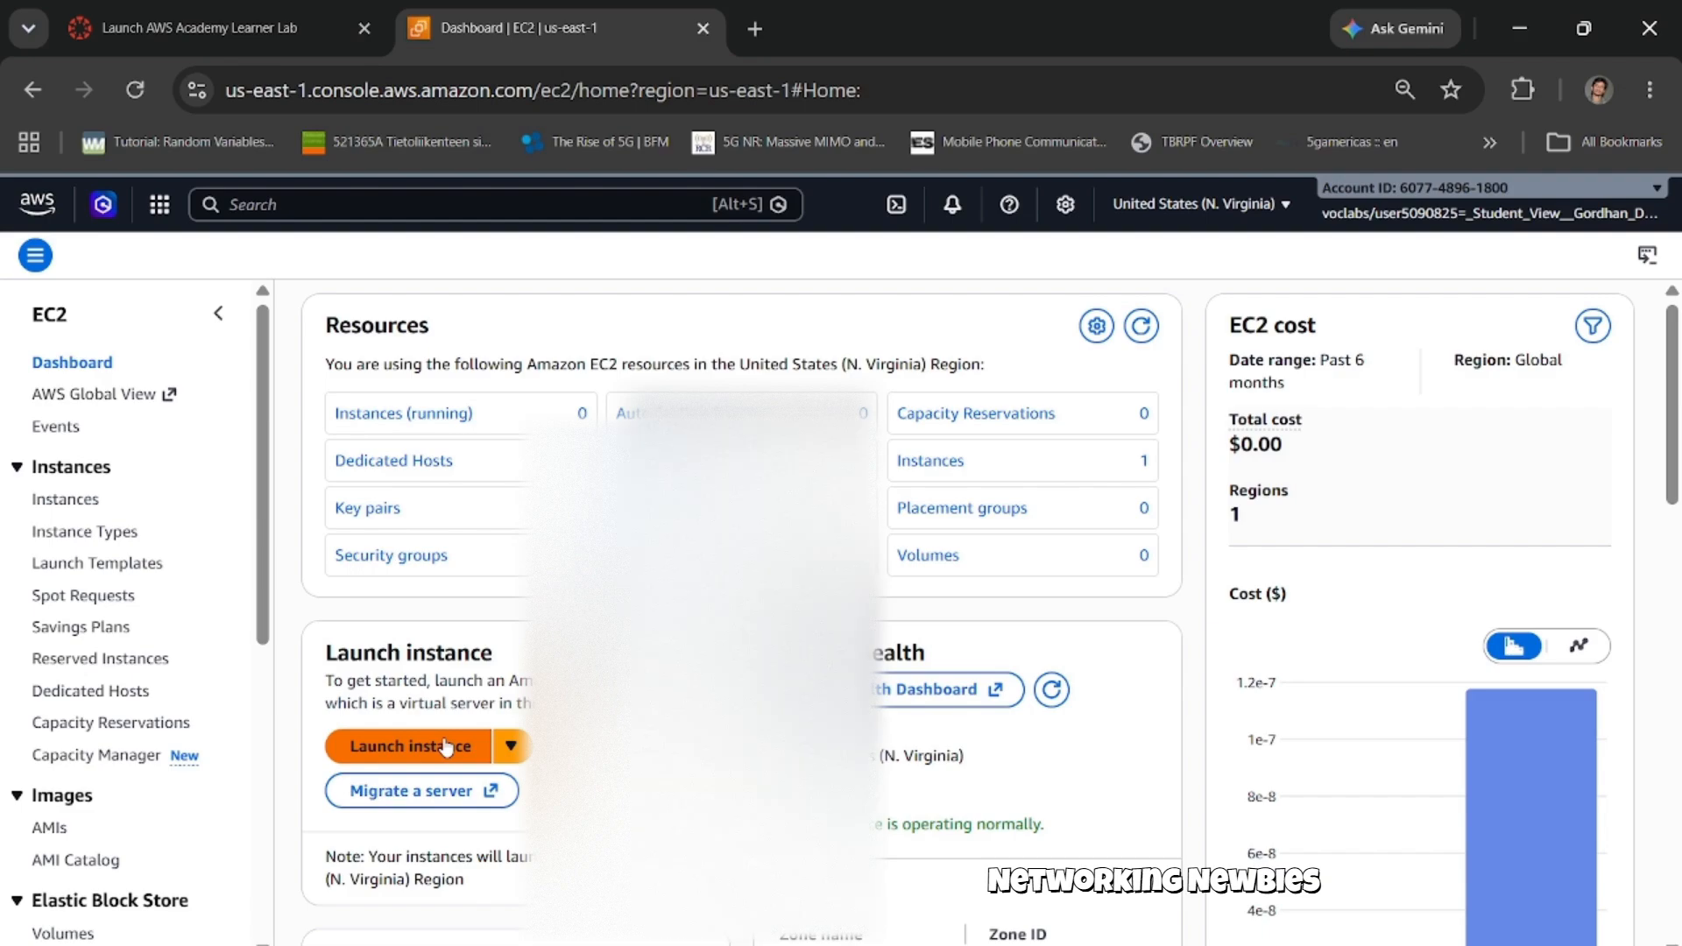
Open the Key Pairs page under EC2 Network & Security.
scroll(184, 641, "down", 1)
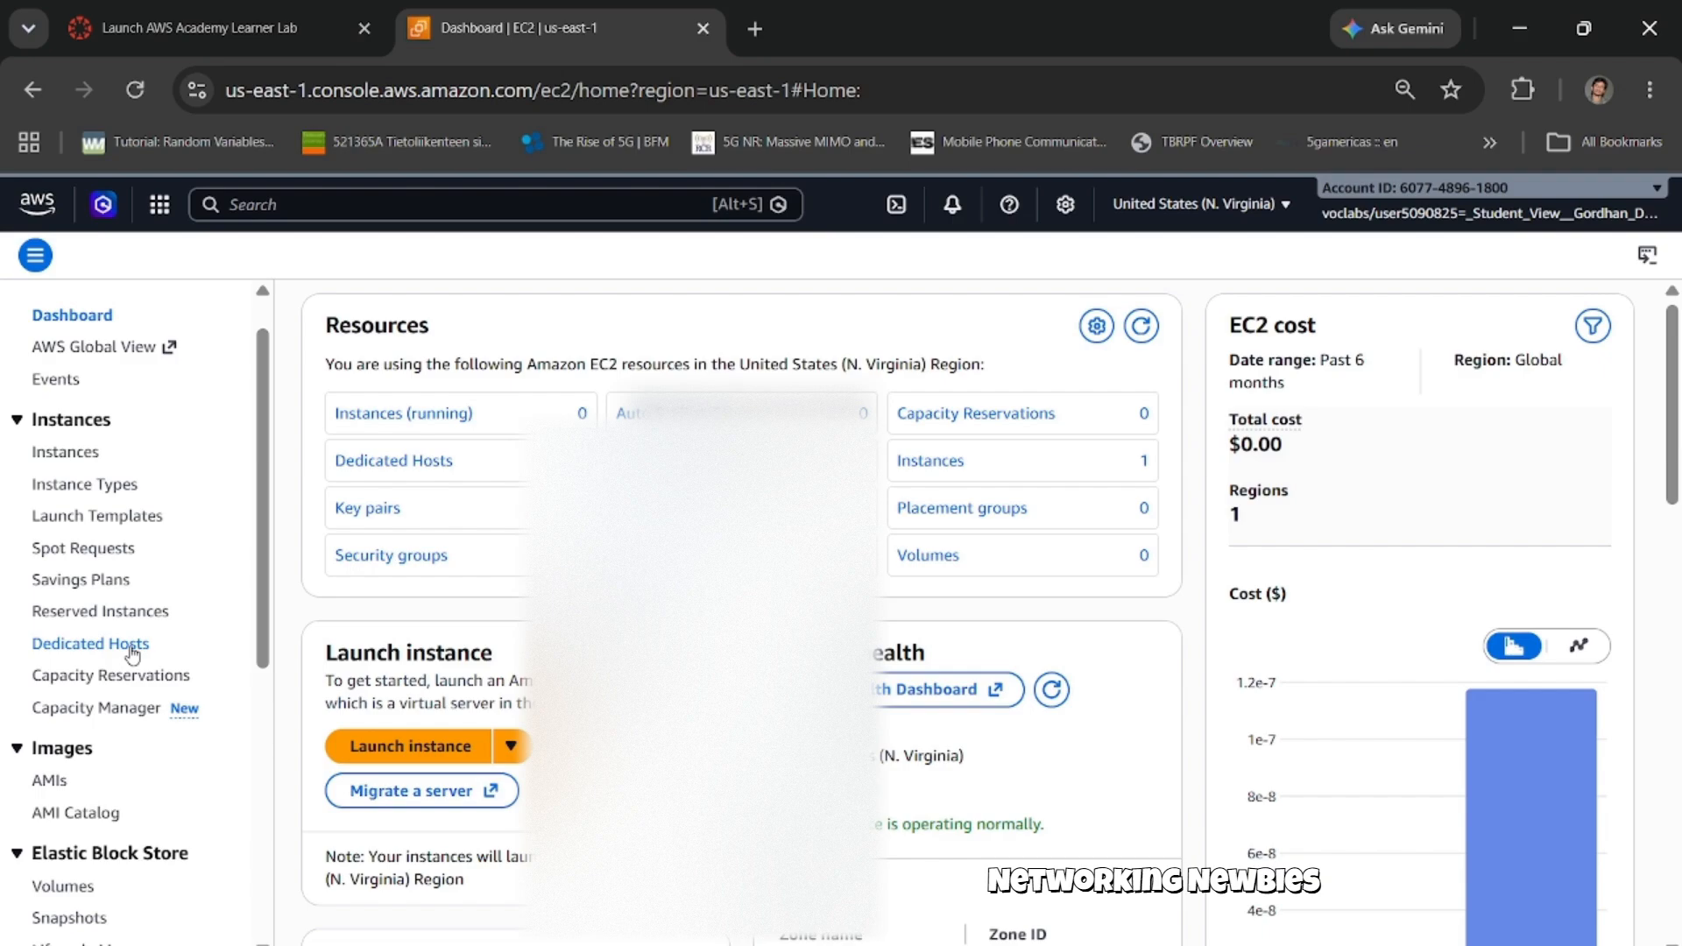
scroll(131, 654, "up", 1)
scroll(136, 657, "up", 2)
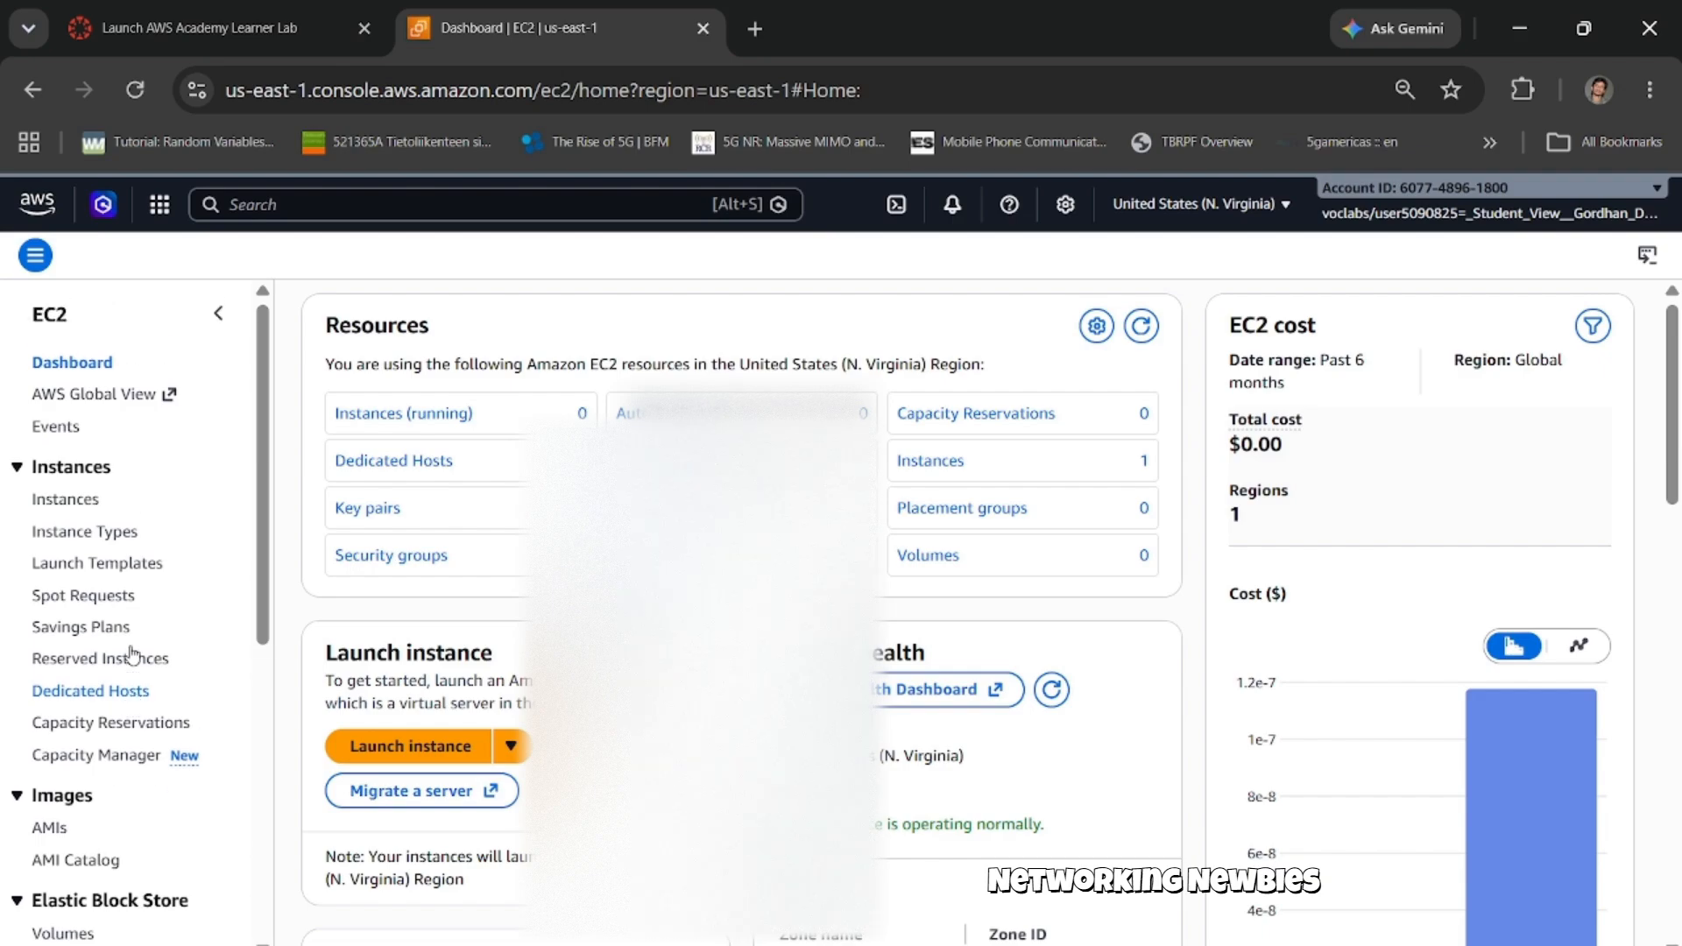
scroll(140, 645, "down", 4)
scroll(96, 789, "down", 1)
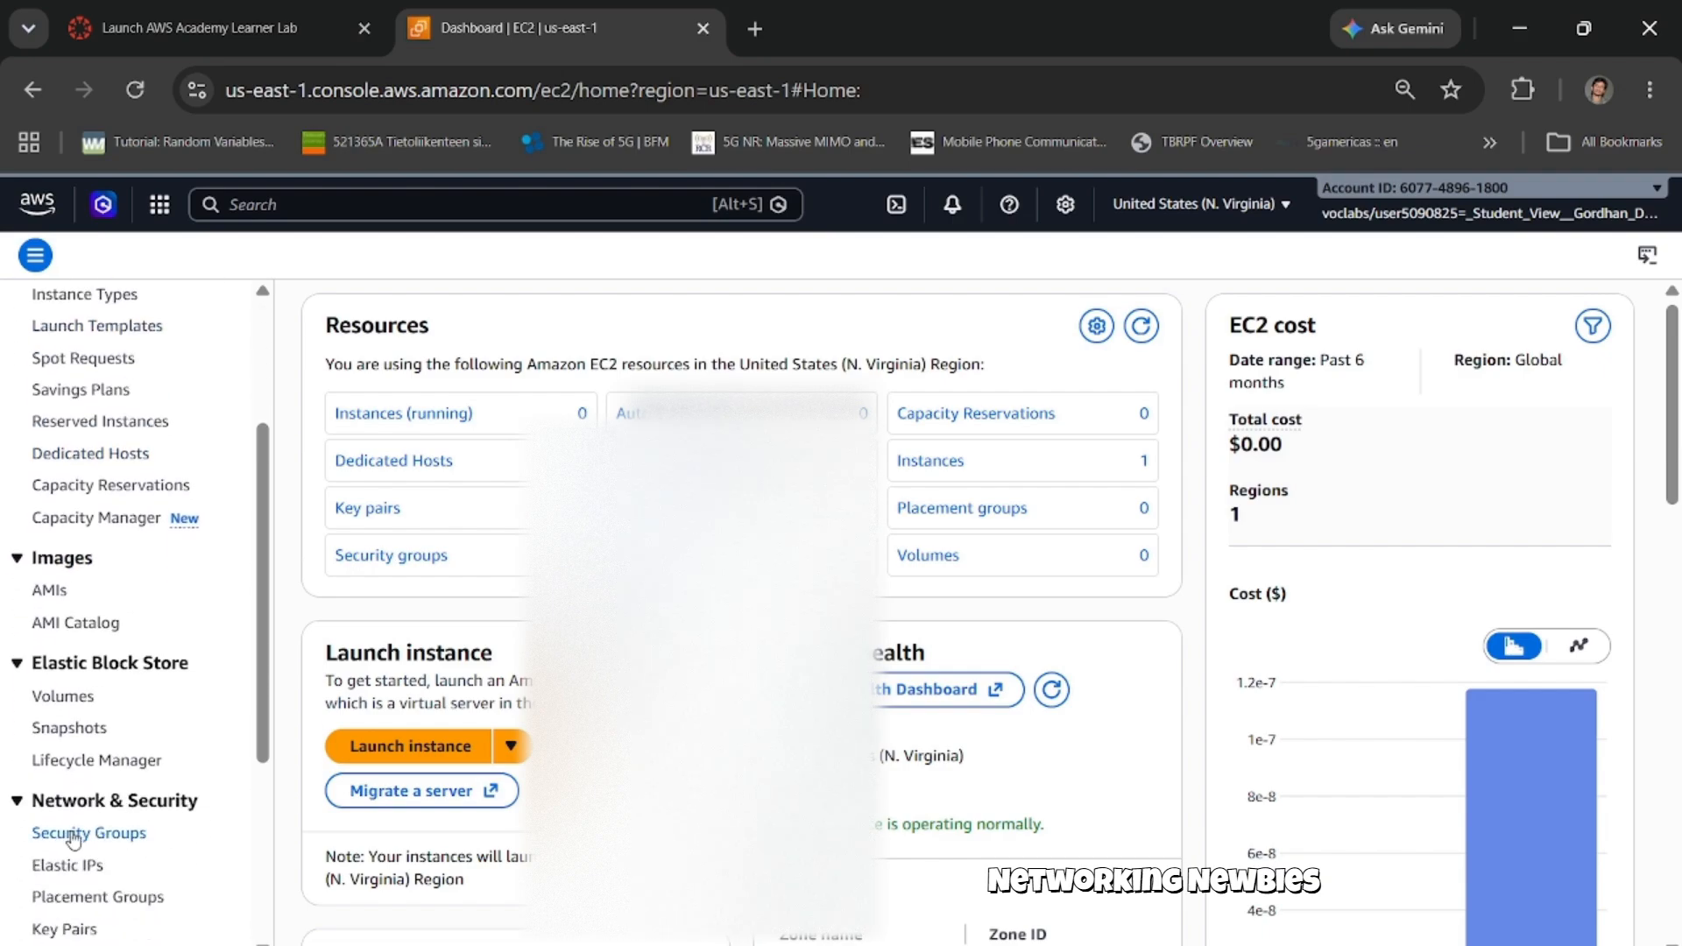
scroll(122, 824, "down", 1)
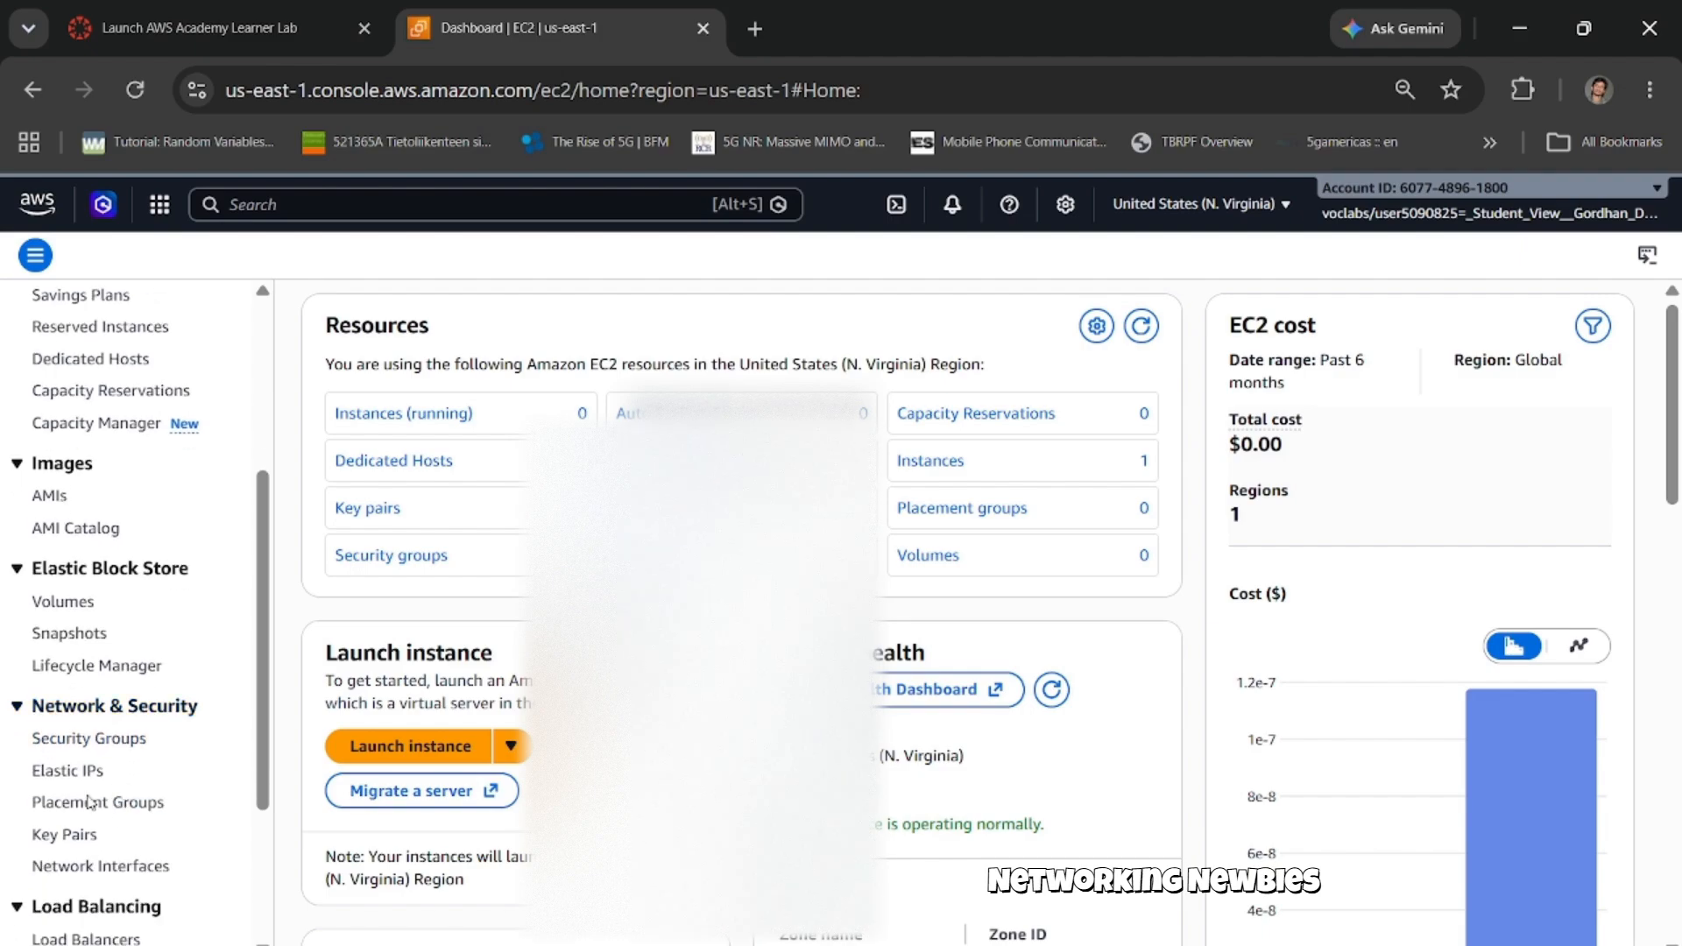
left_click(67, 837)
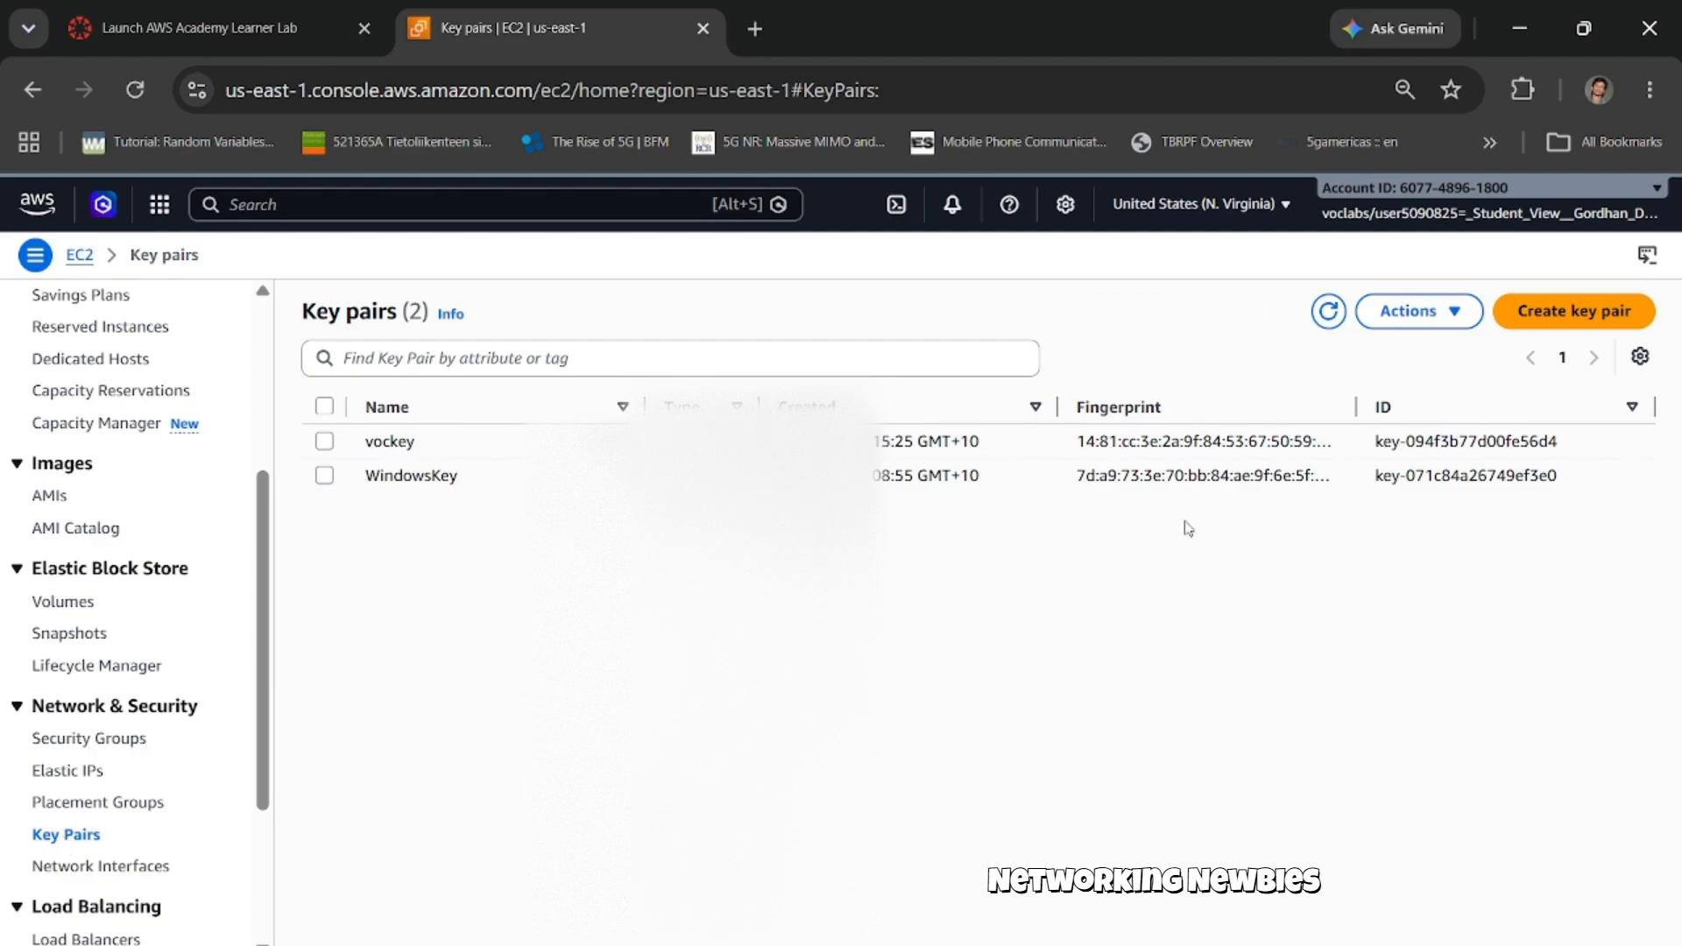
Create an RSA key pair named Key with a .pem private key file.
left_click(1545, 326)
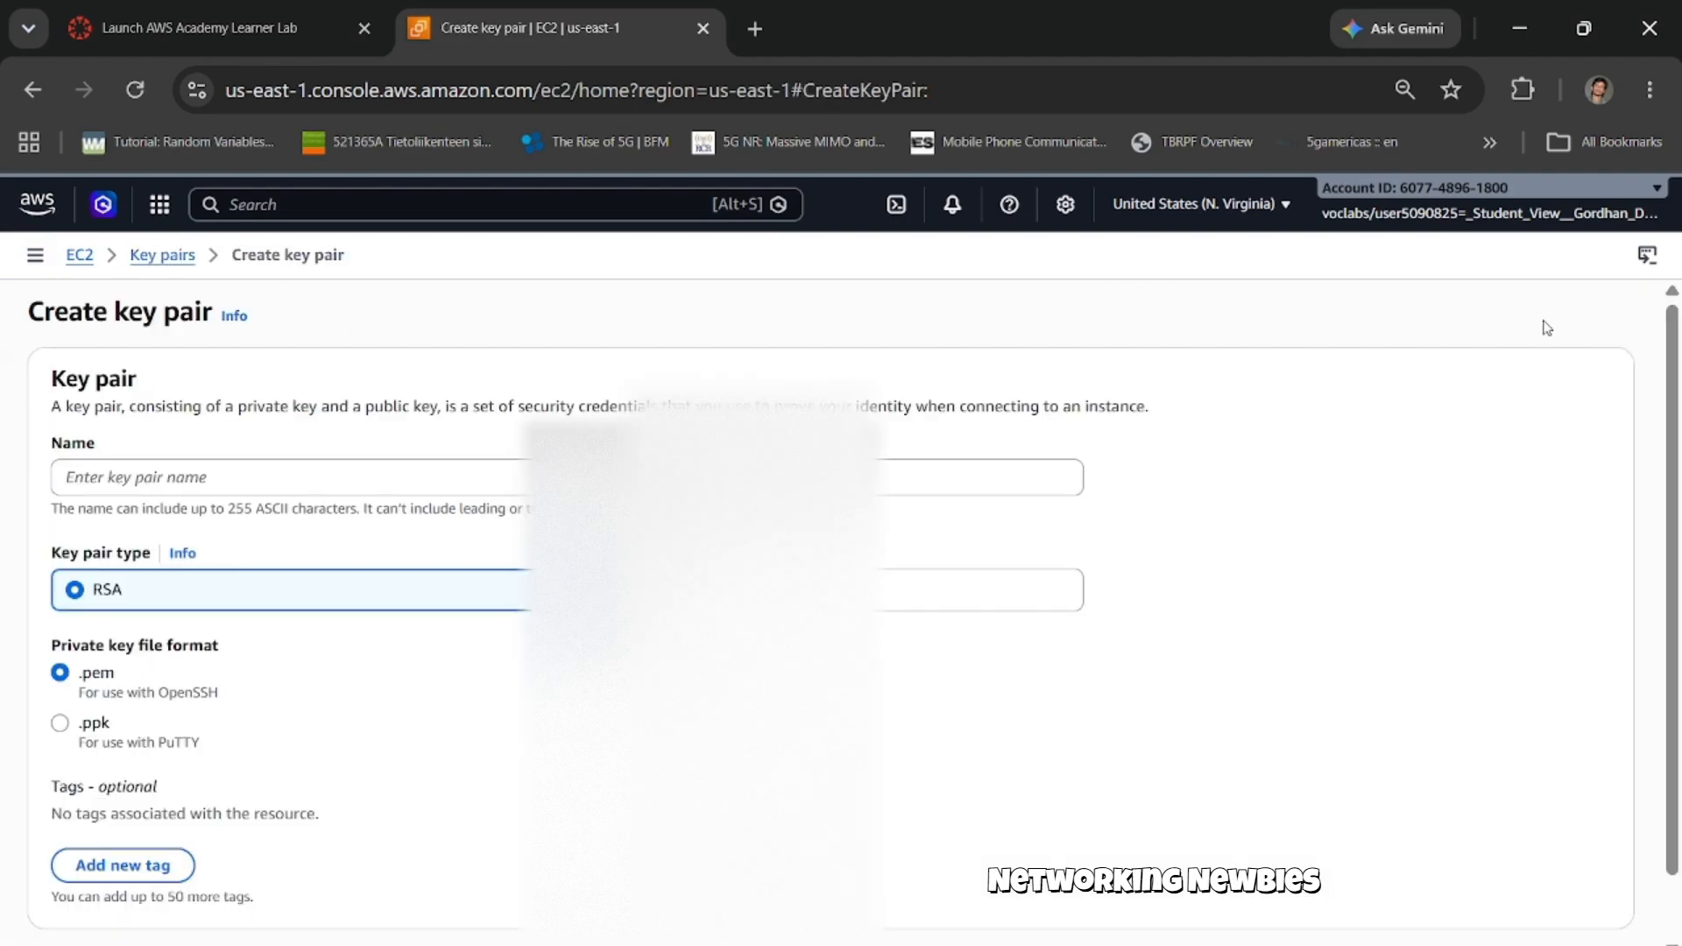
left_click(248, 488)
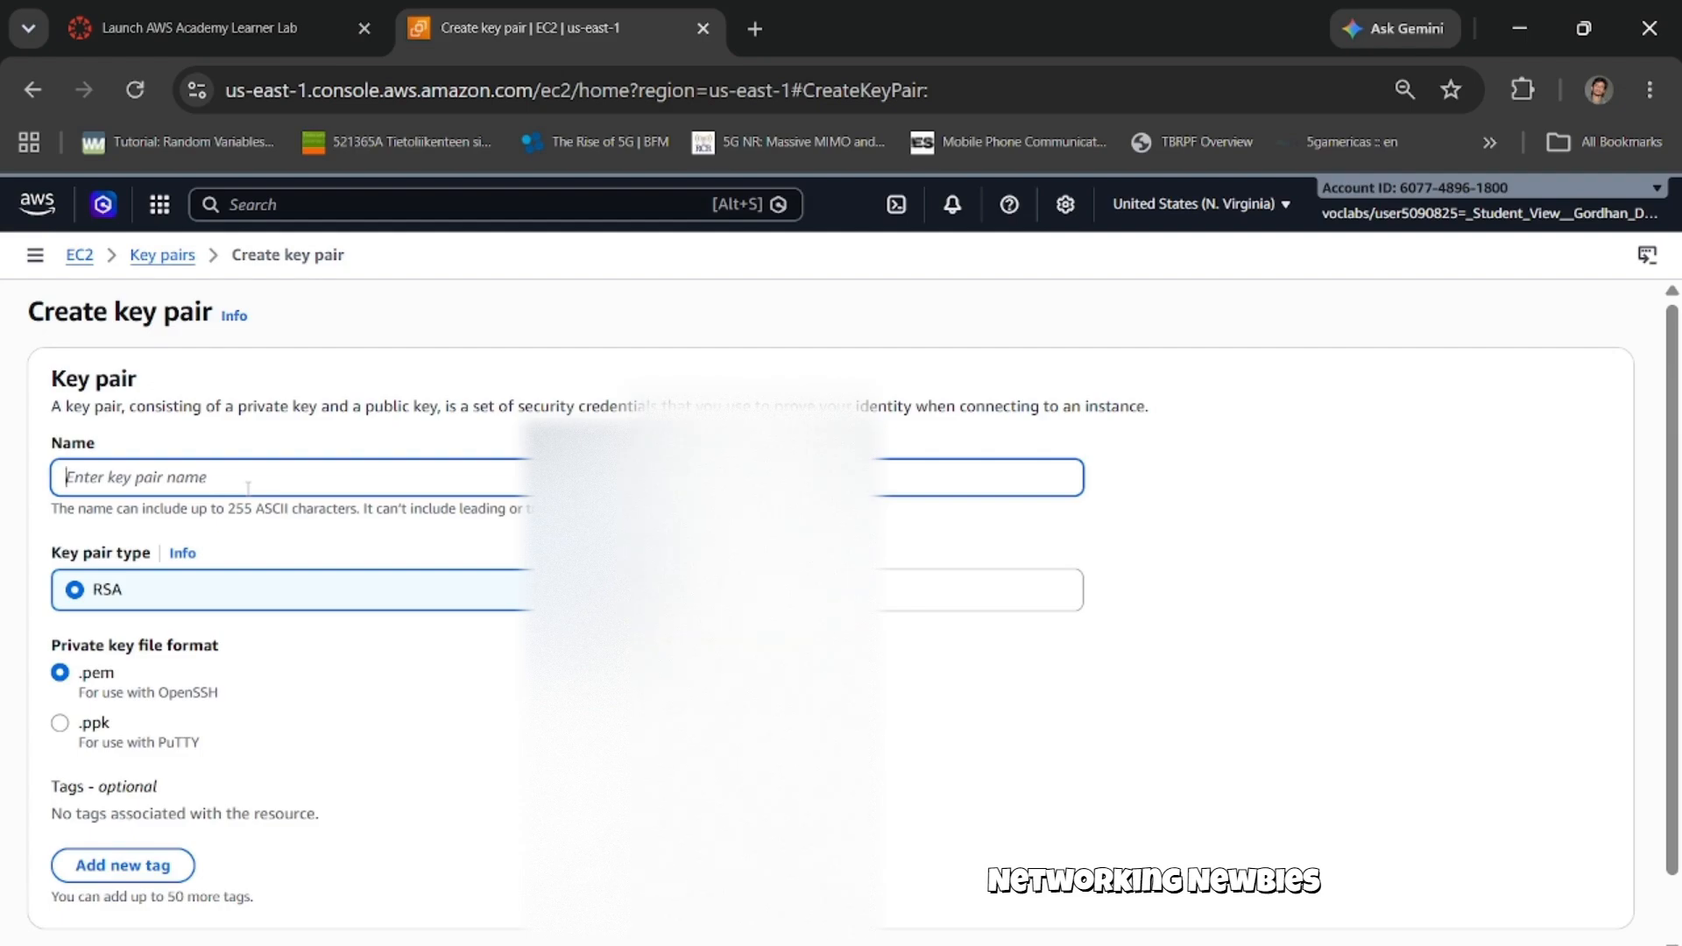
type("Key")
scroll(225, 625, "down", 1)
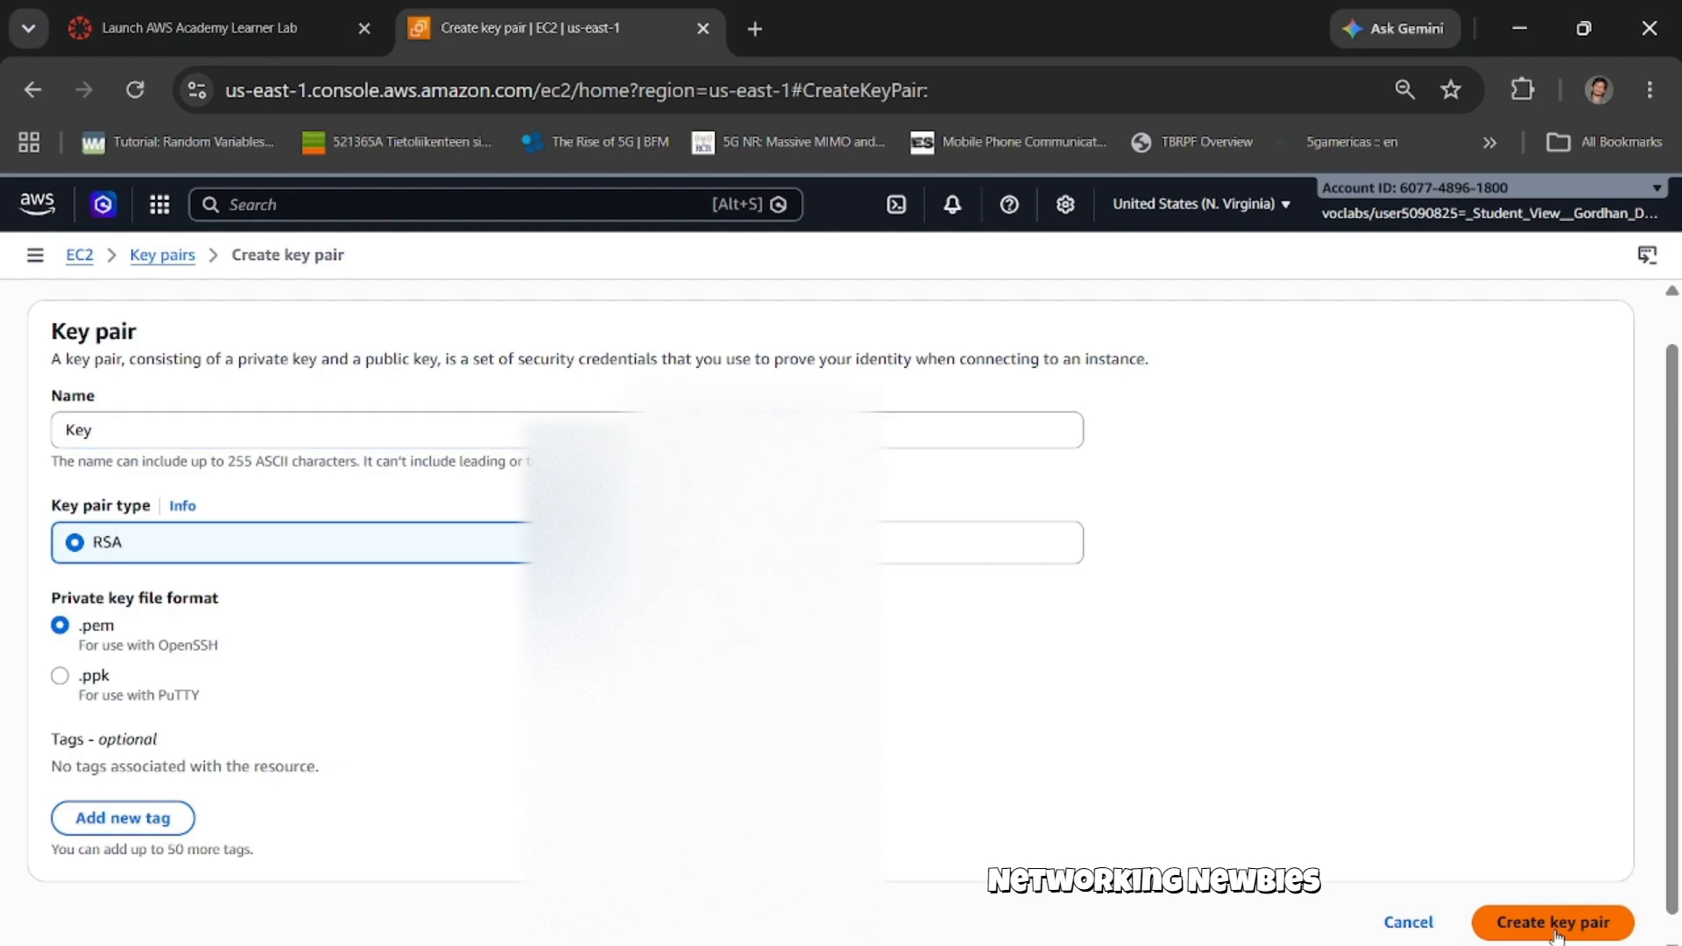
left_click(1552, 923)
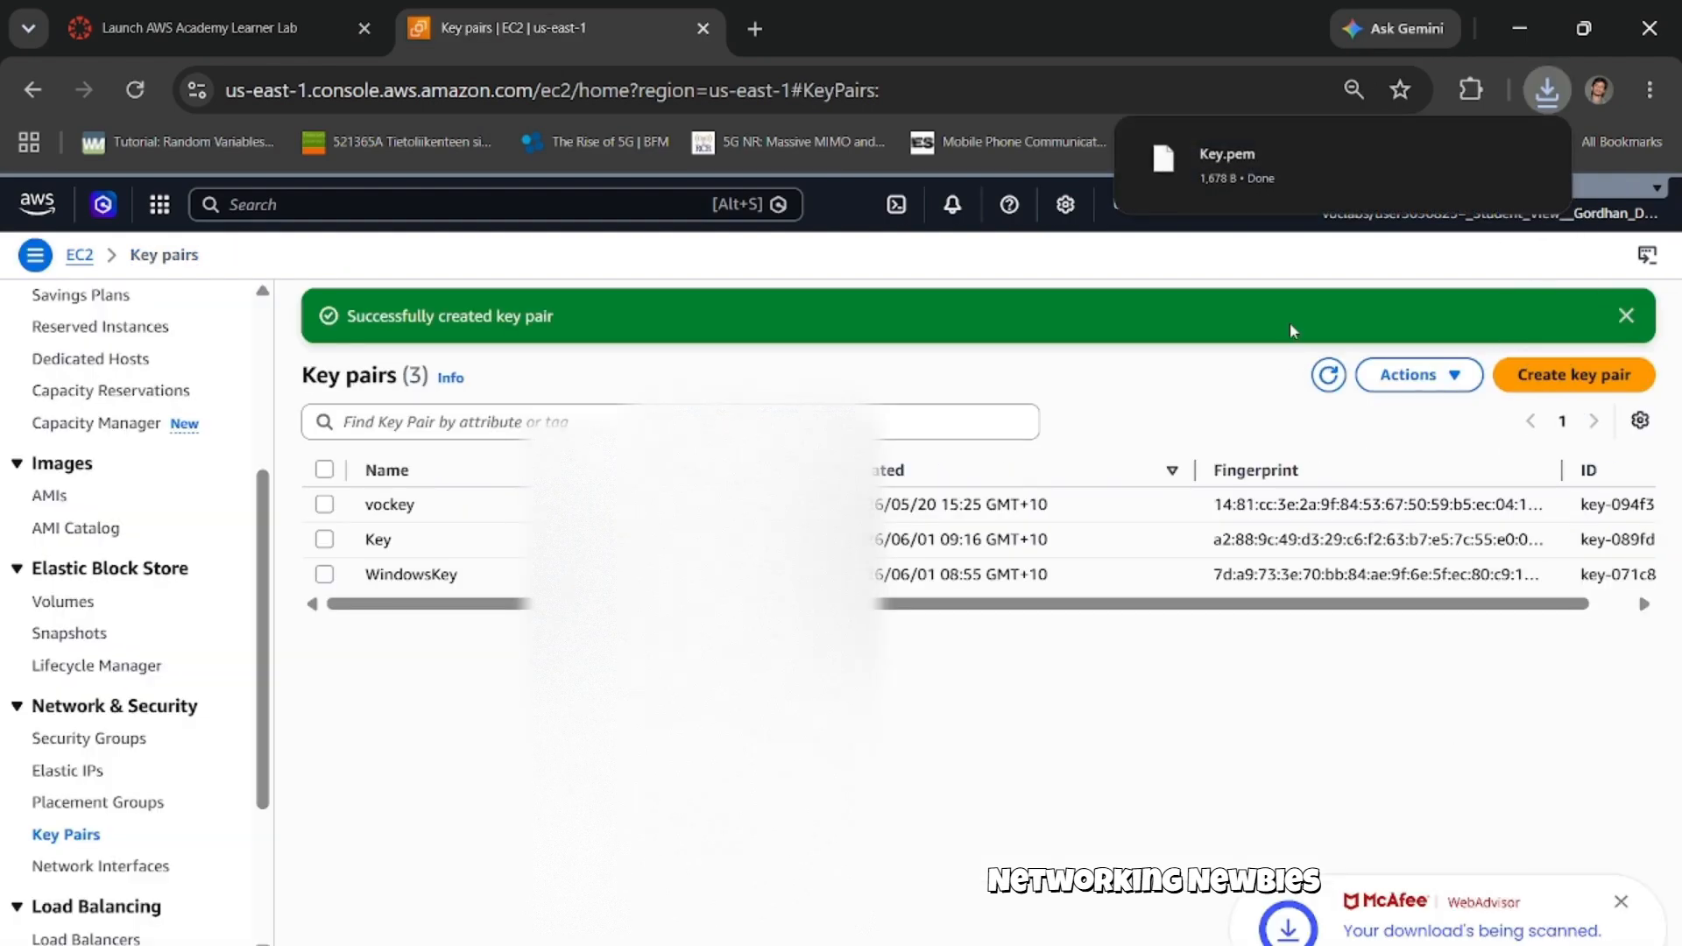
mouse_move(1225, 169)
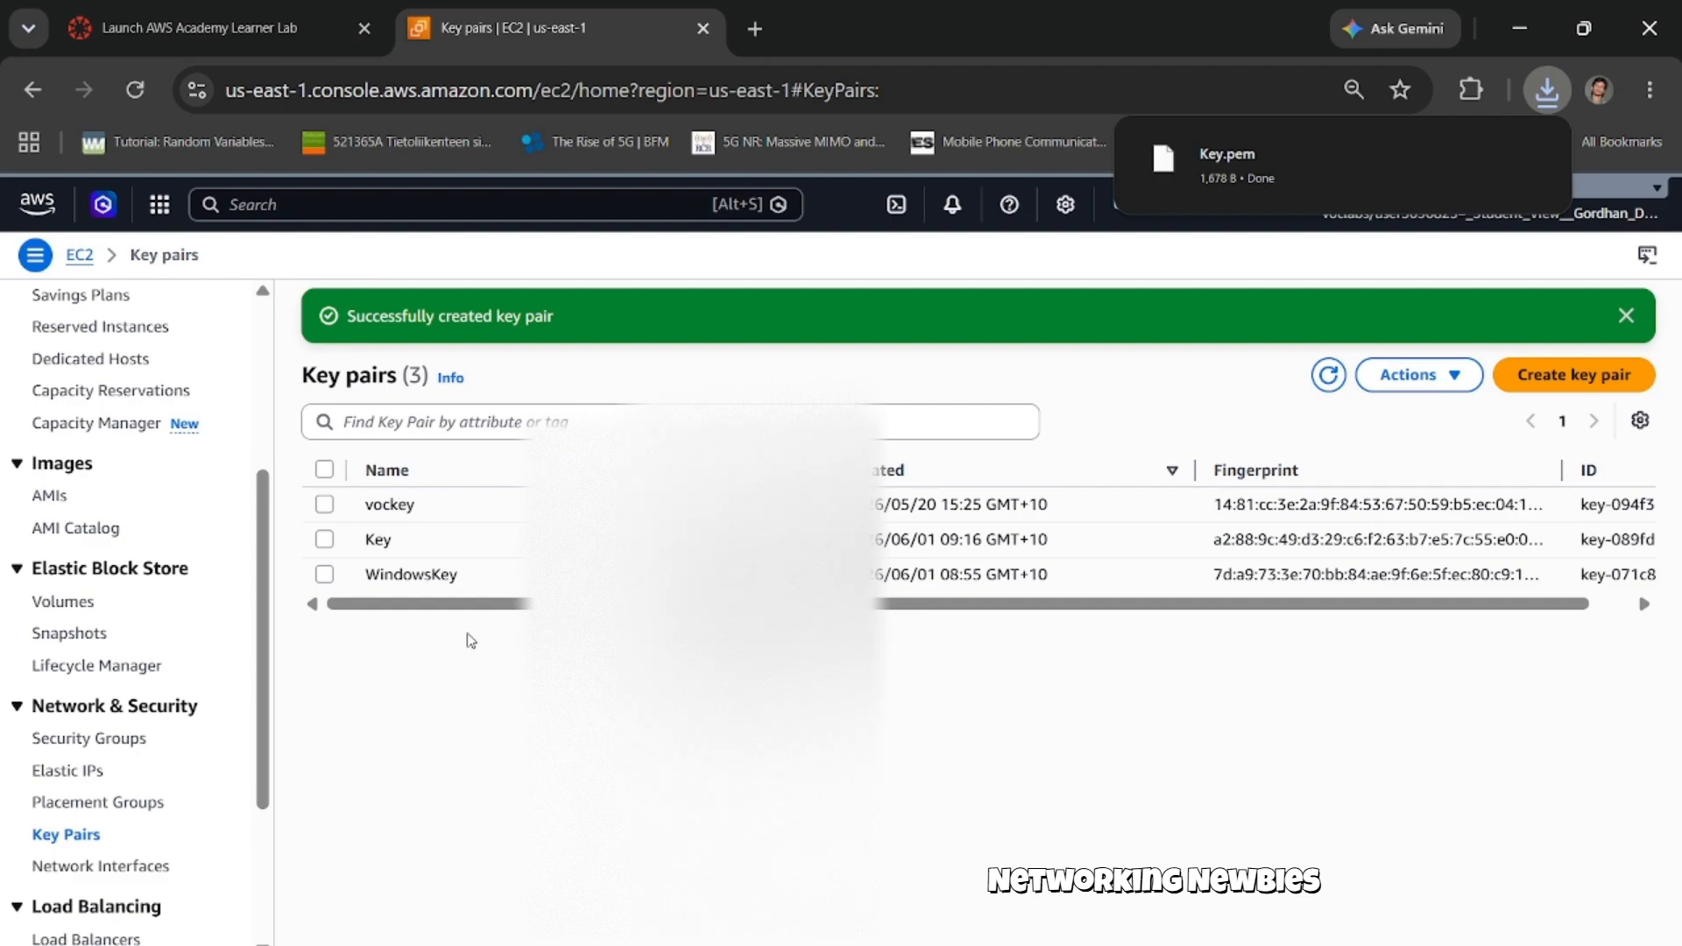
left_click_drag(452, 607, 365, 609)
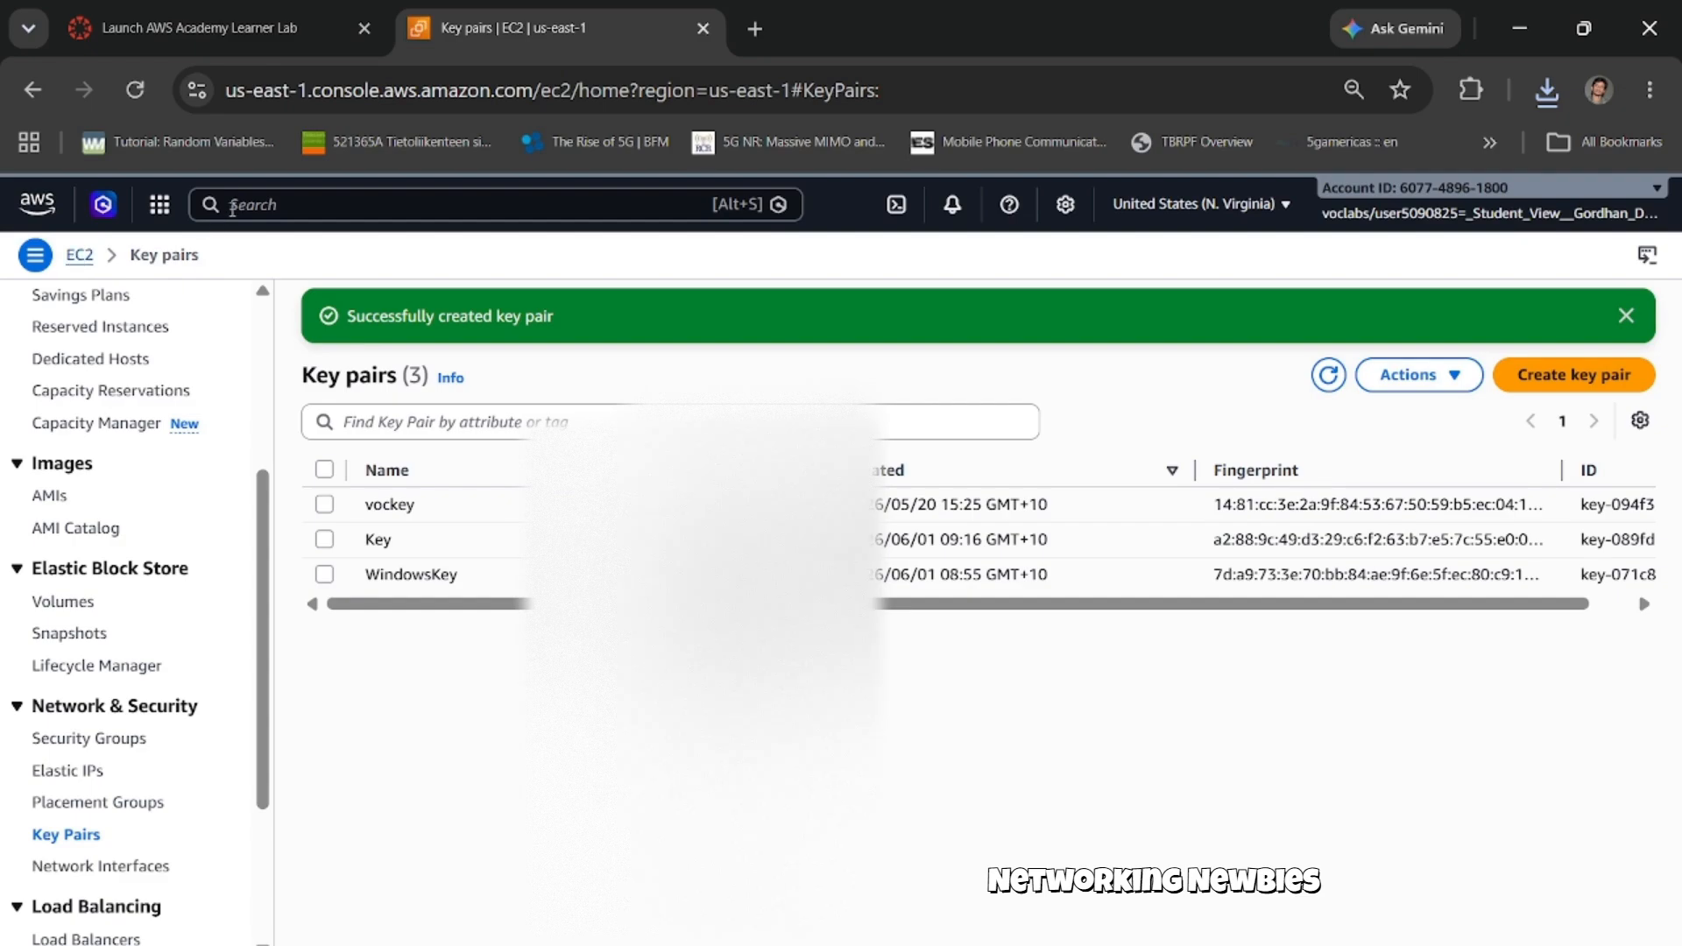
Return to the EC2 dashboard and begin launching a new instance named Windows1.
left_click(232, 205)
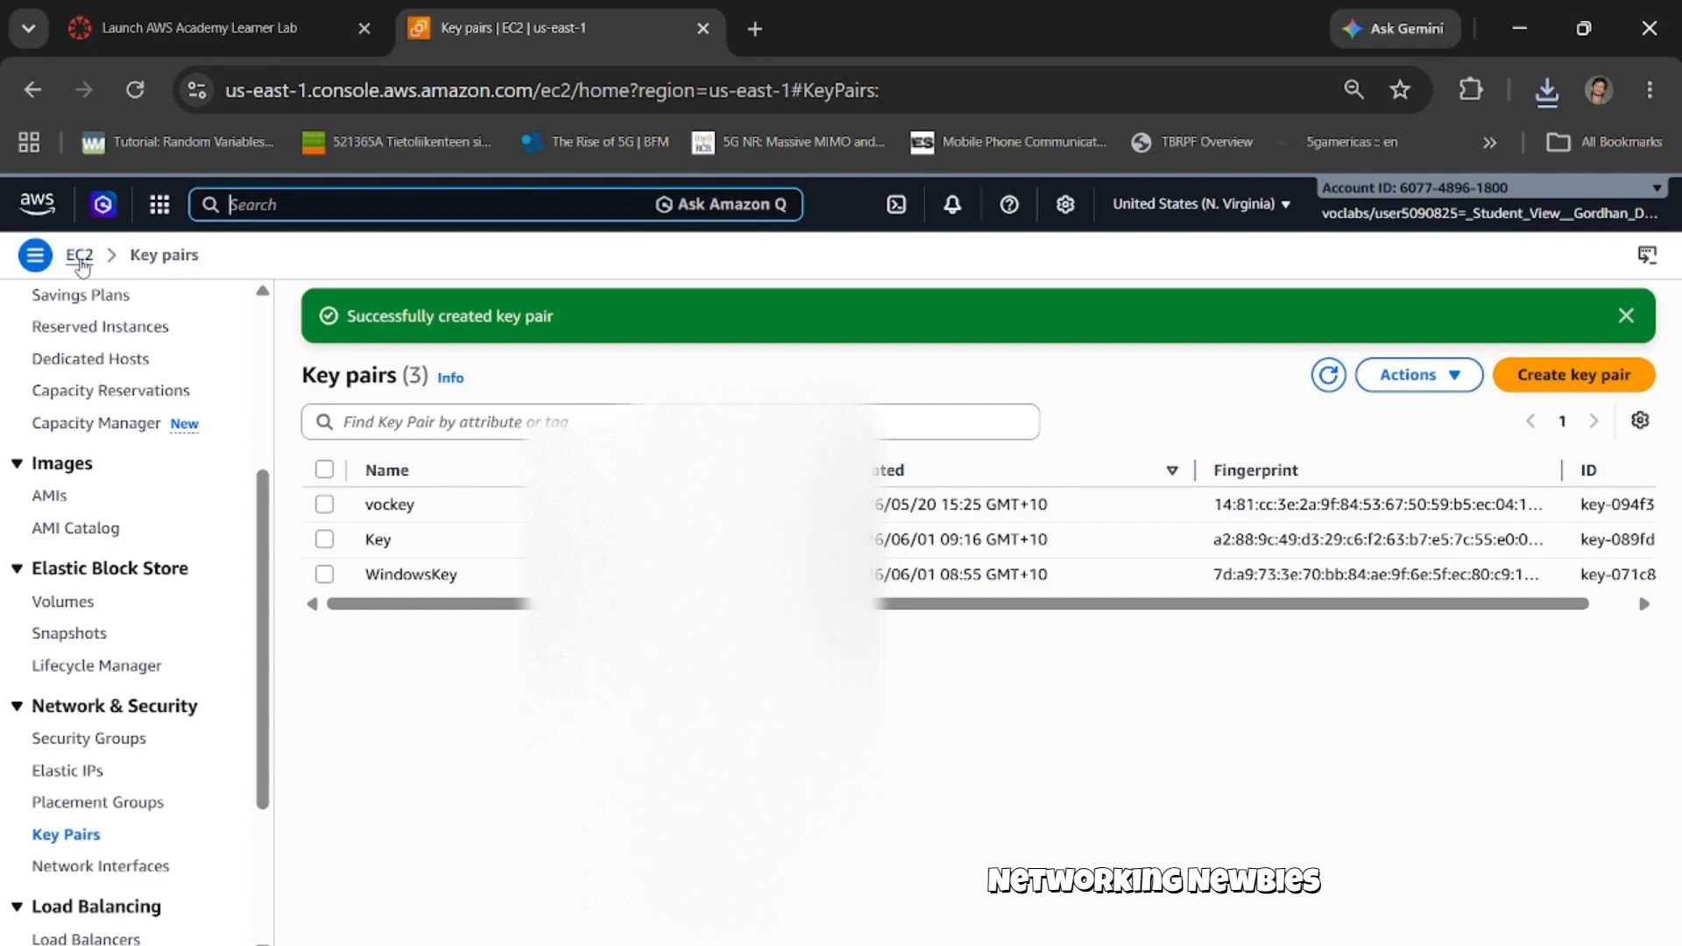
left_click(80, 258)
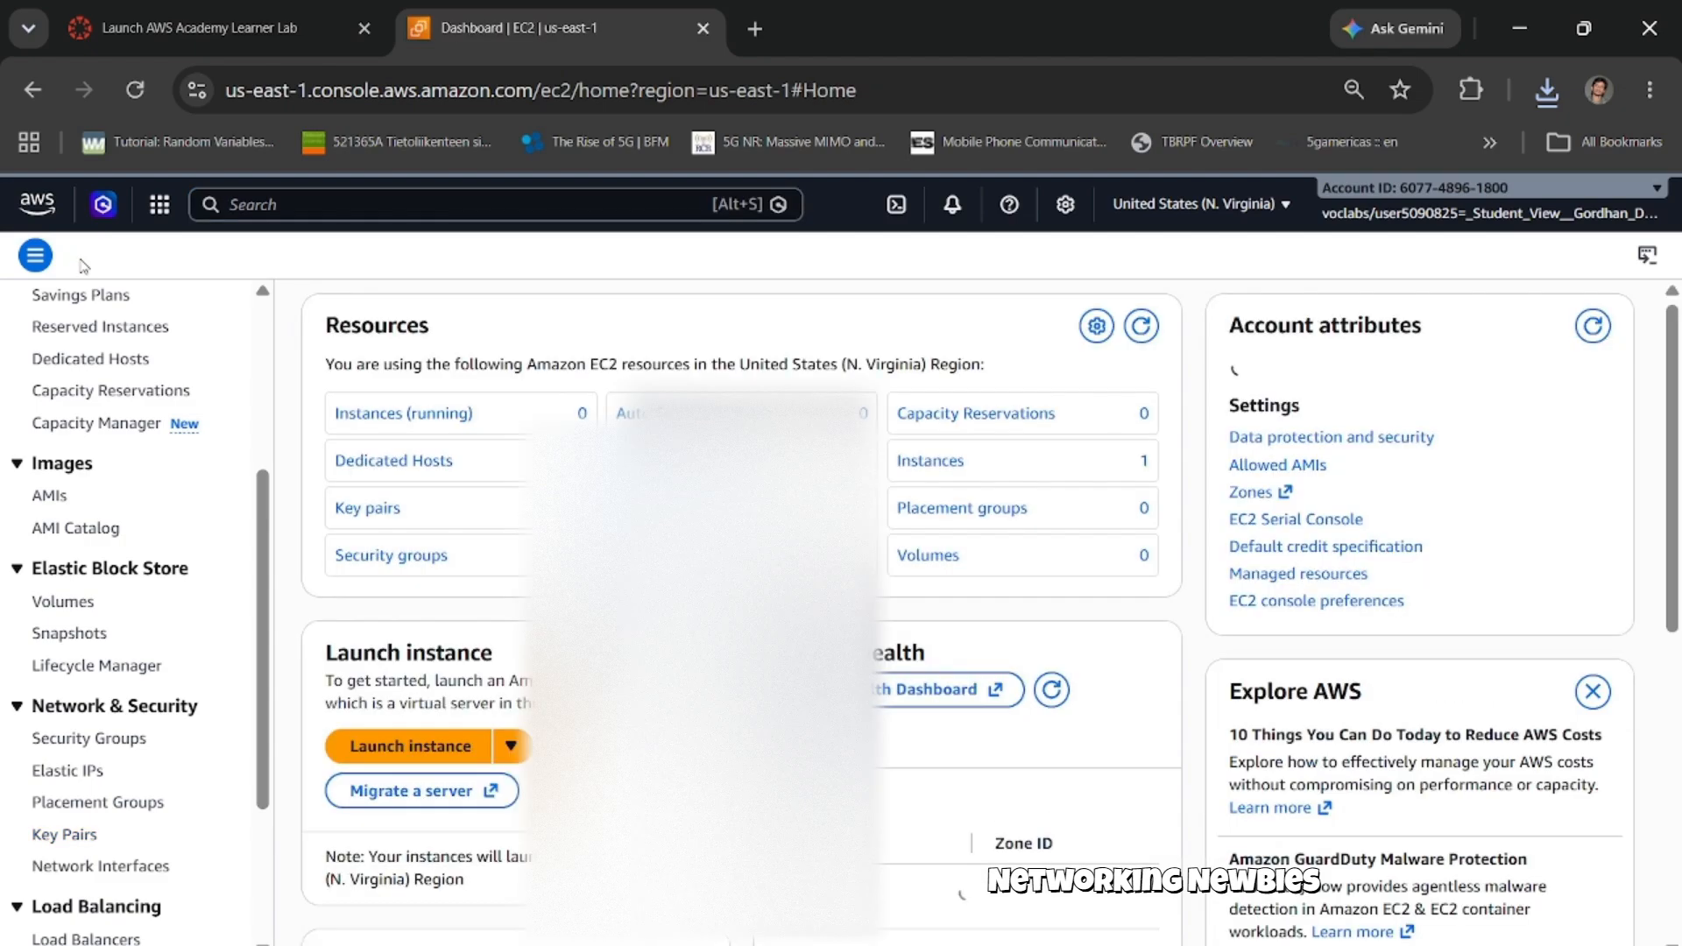
left_click(460, 762)
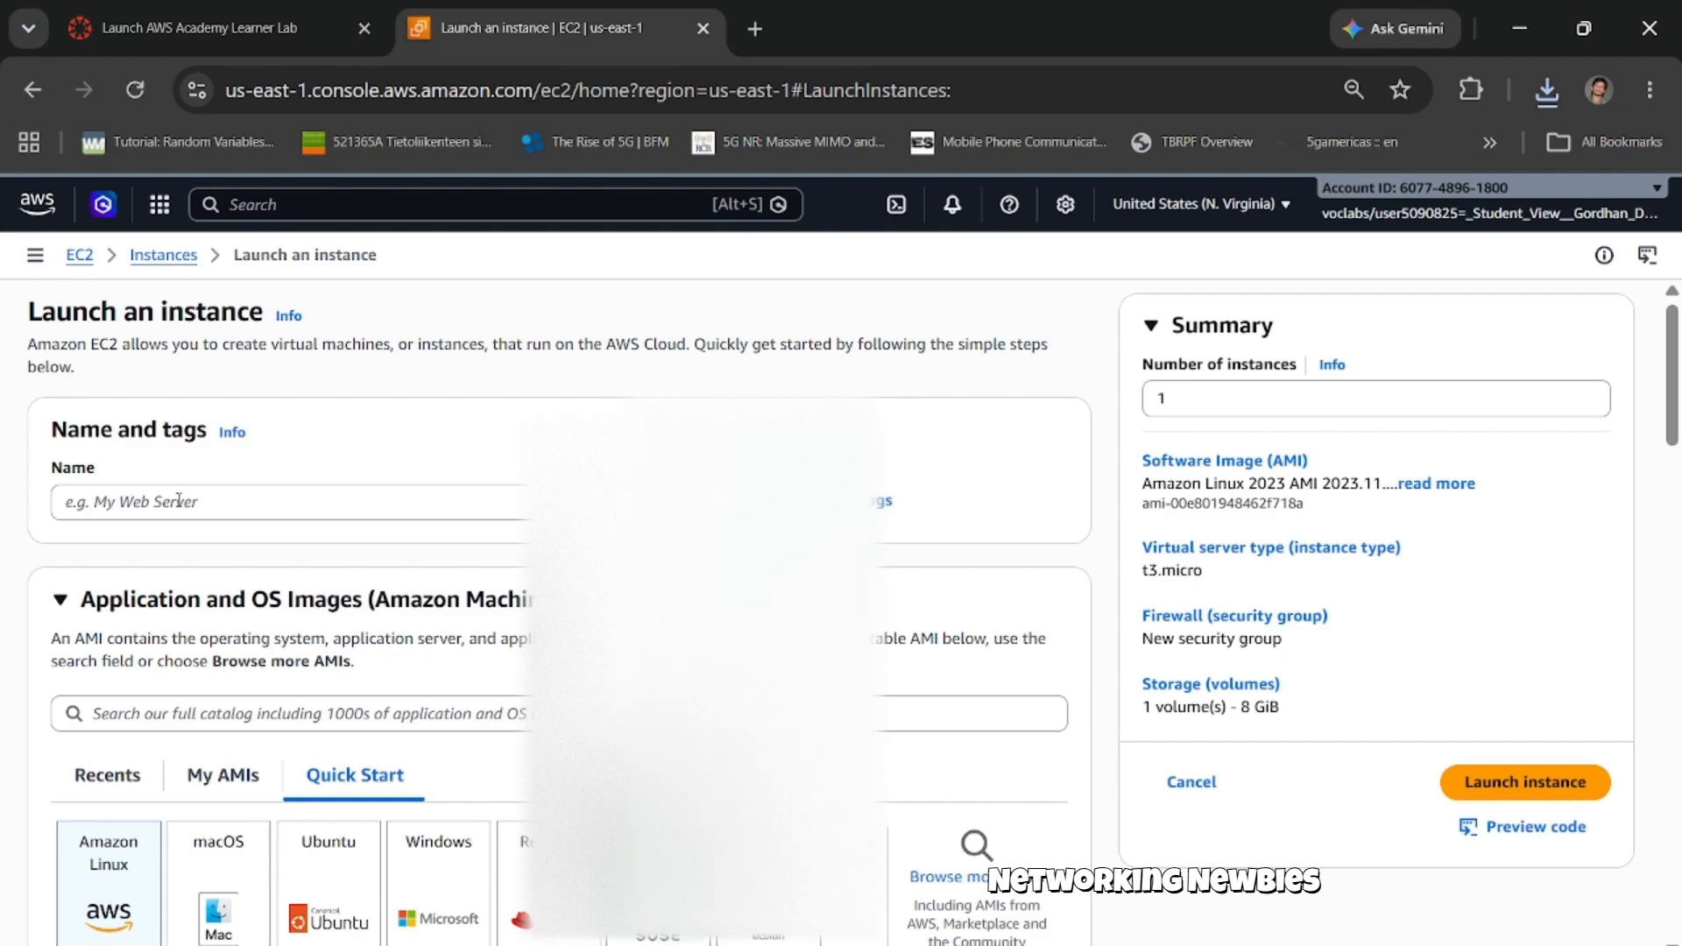
left_click(178, 500)
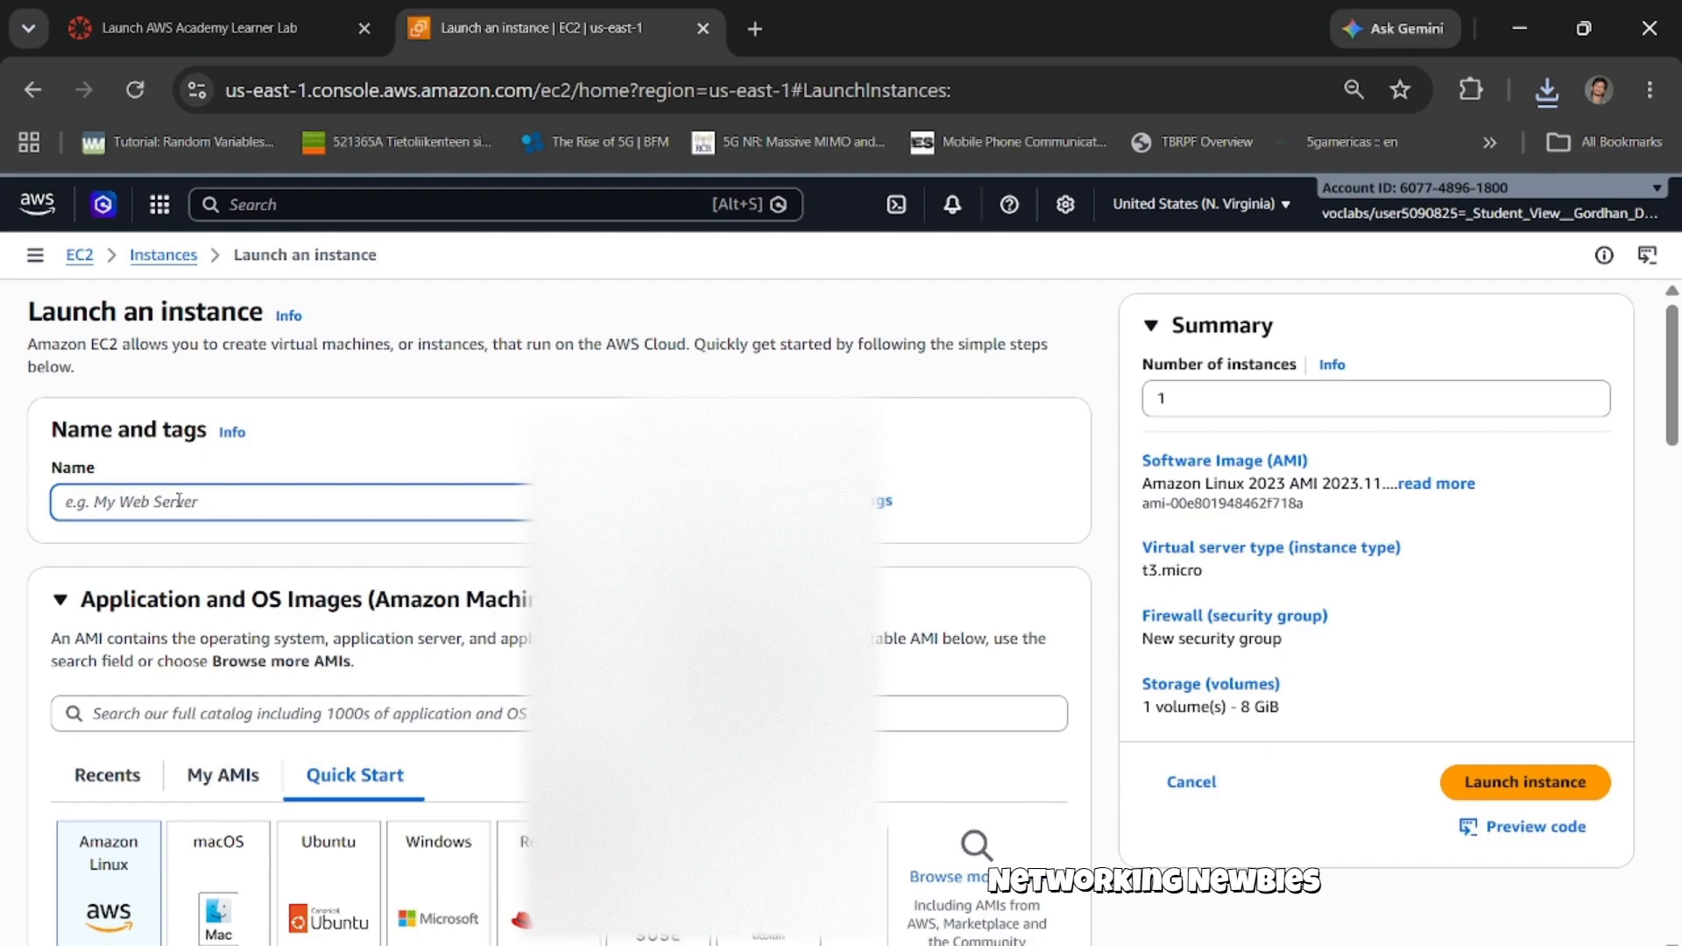
type("Windows1")
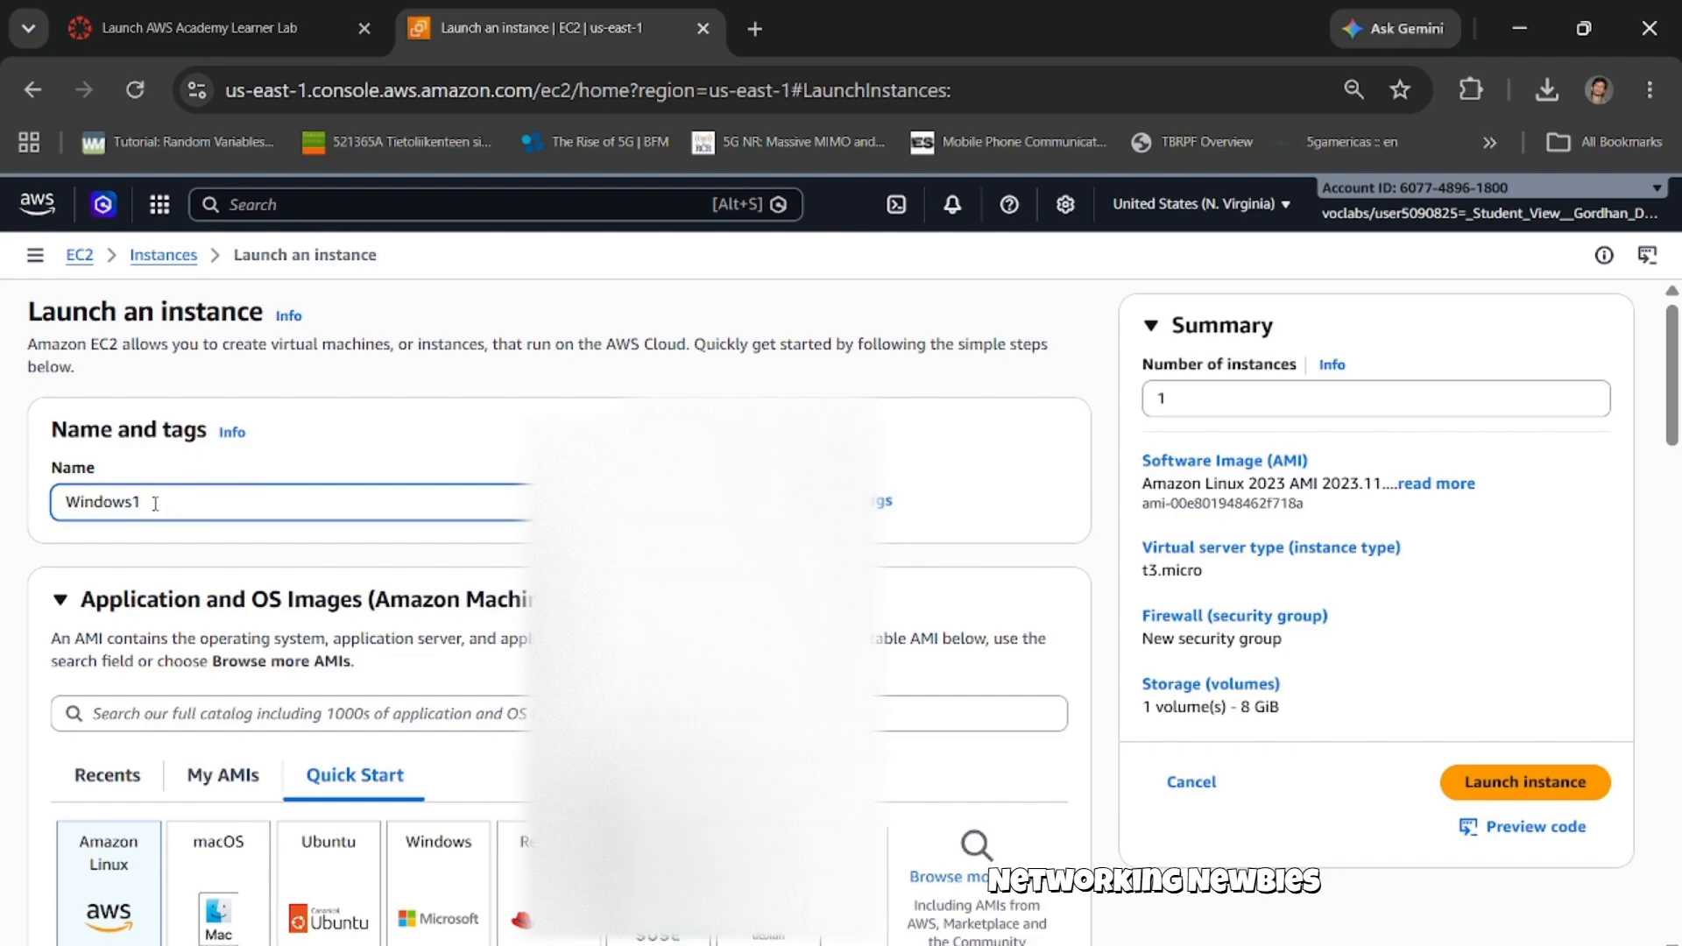
Choose the Windows quick-start image for the instance, keeping Microsoft Windows Server 2025 Base as its AMI.
scroll(196, 620, "down", 2)
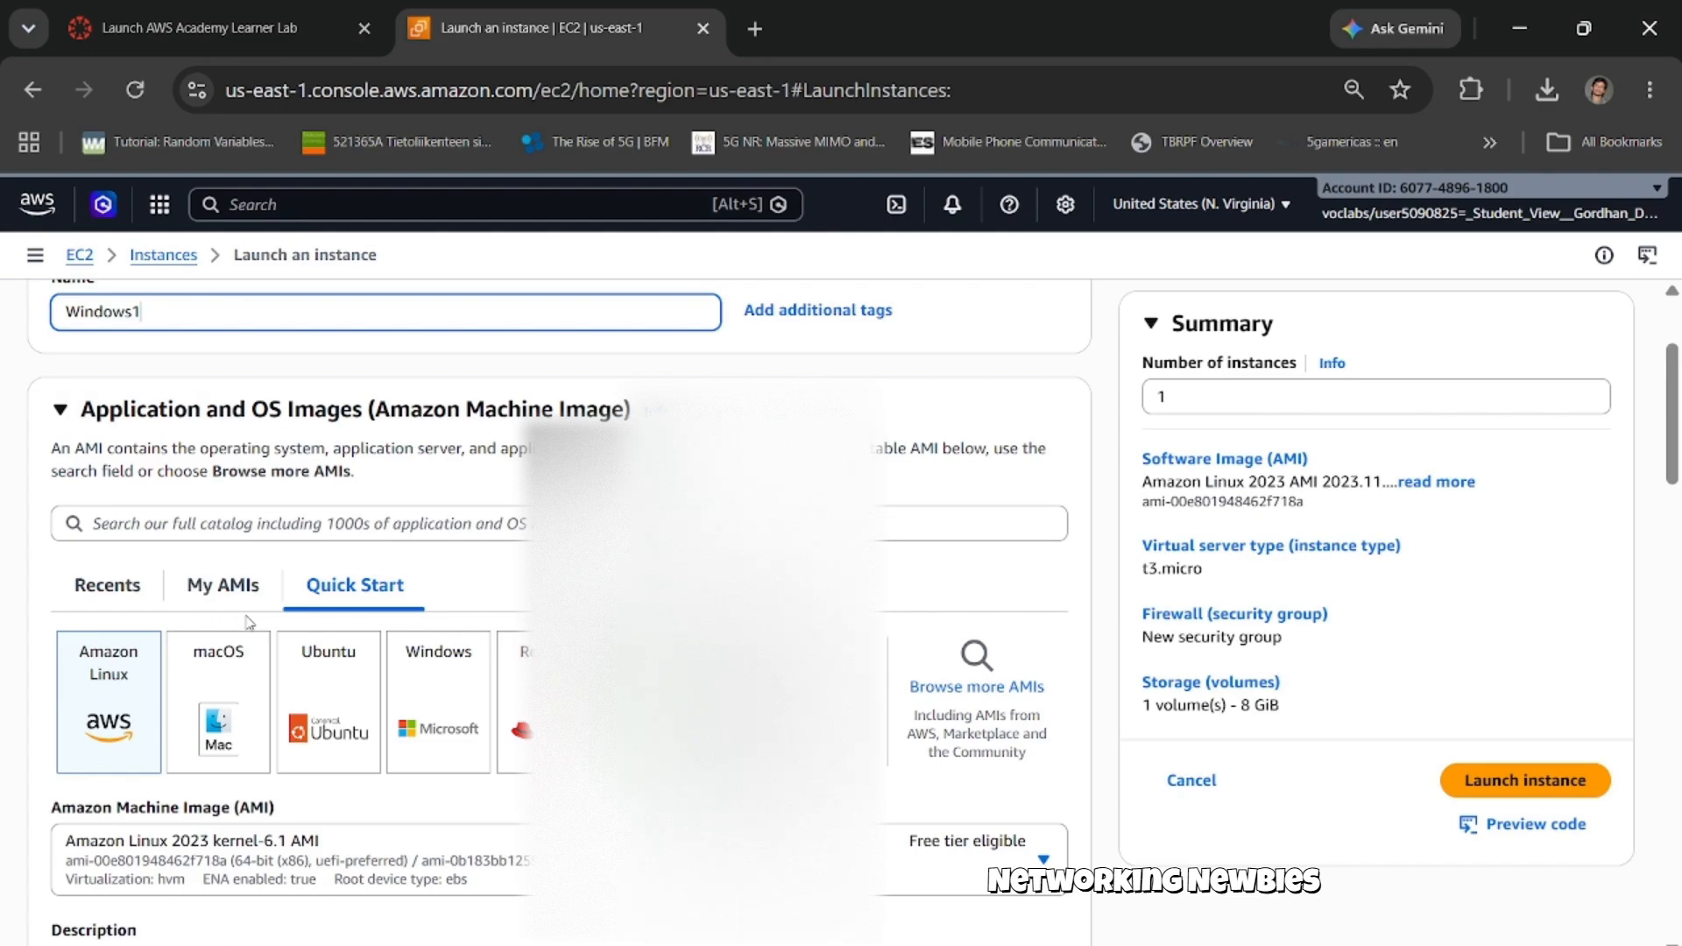
left_click(450, 717)
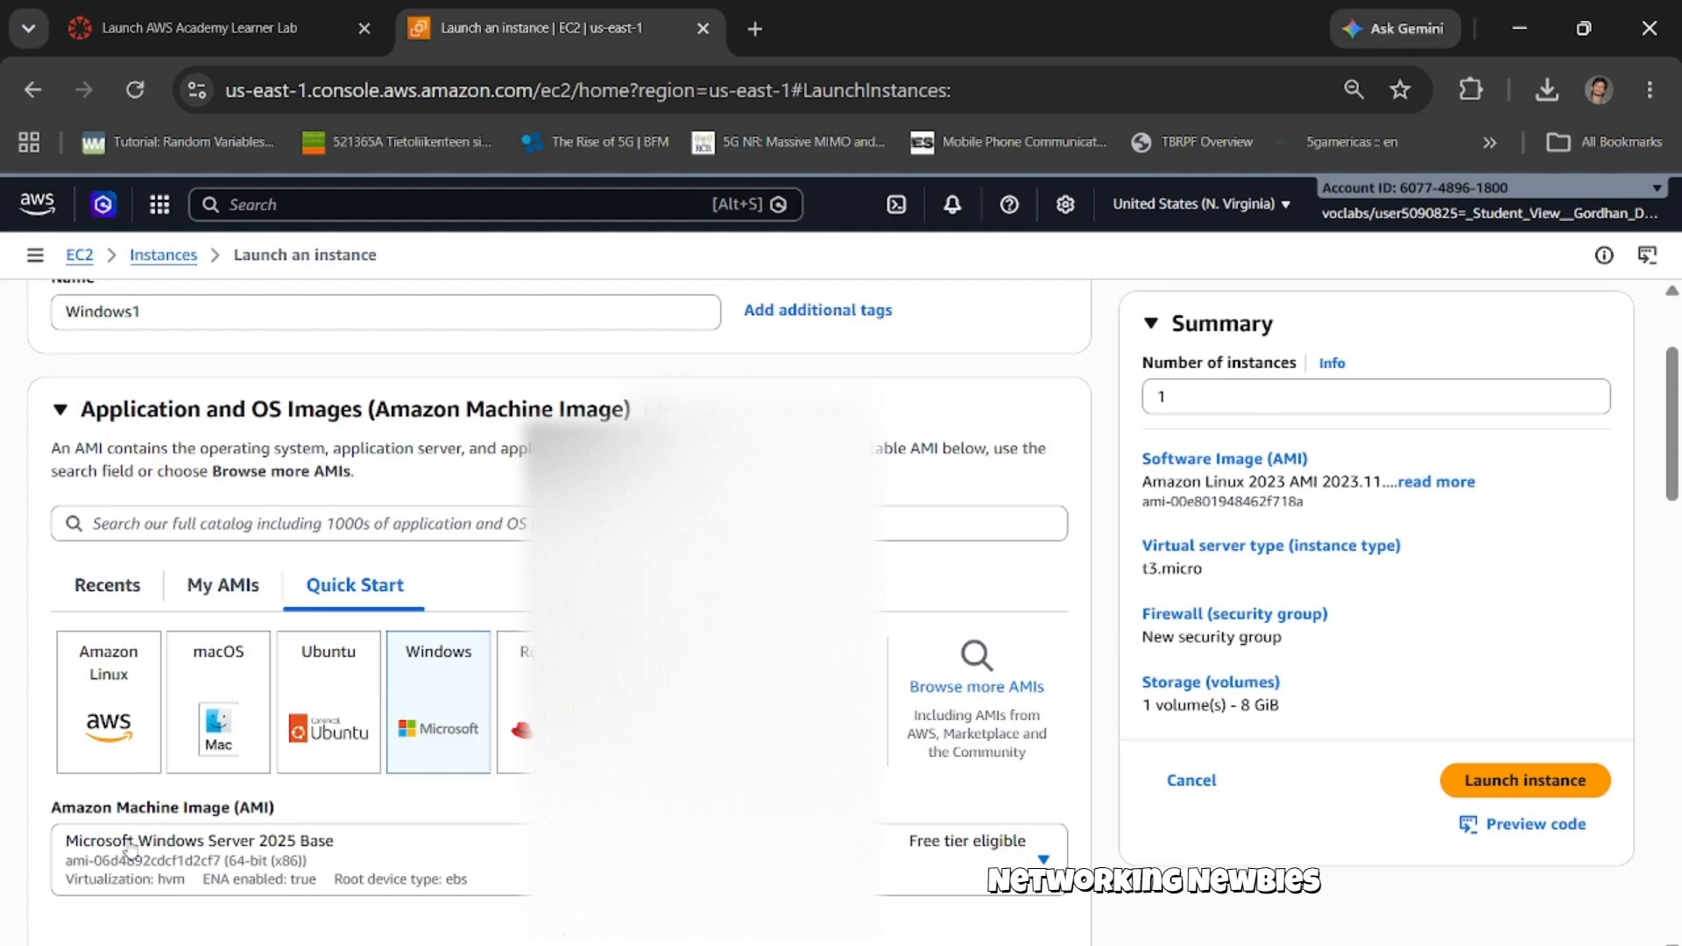
scroll(130, 849, "down", 1)
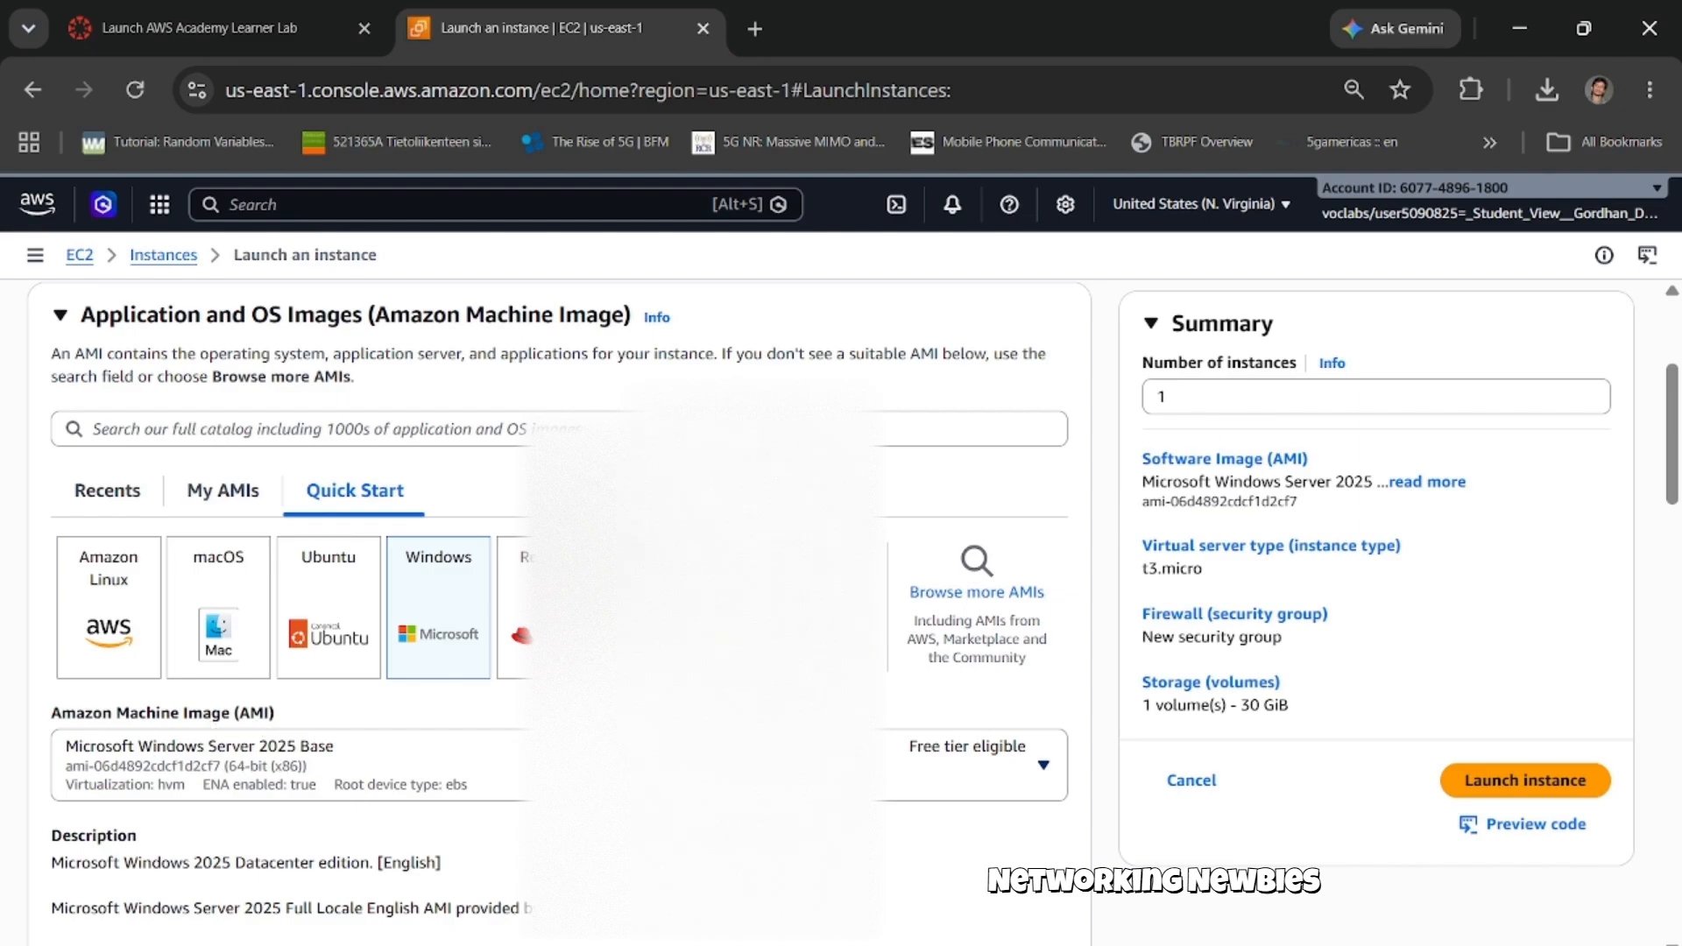
left_click(561, 766)
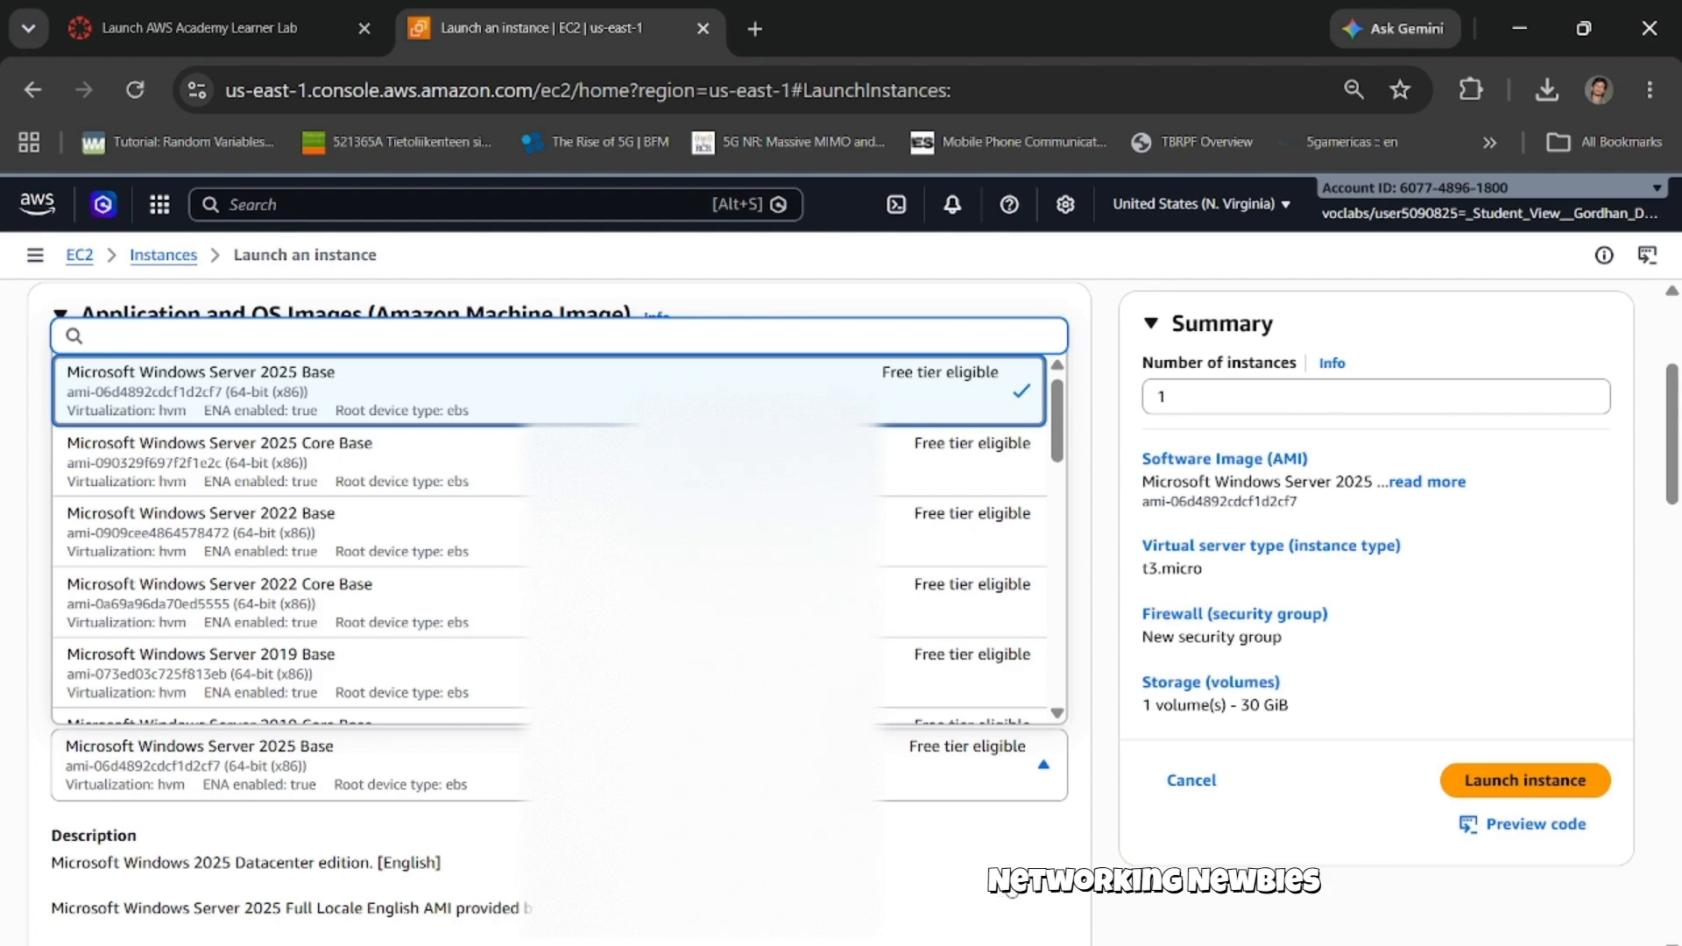
left_click(1092, 865)
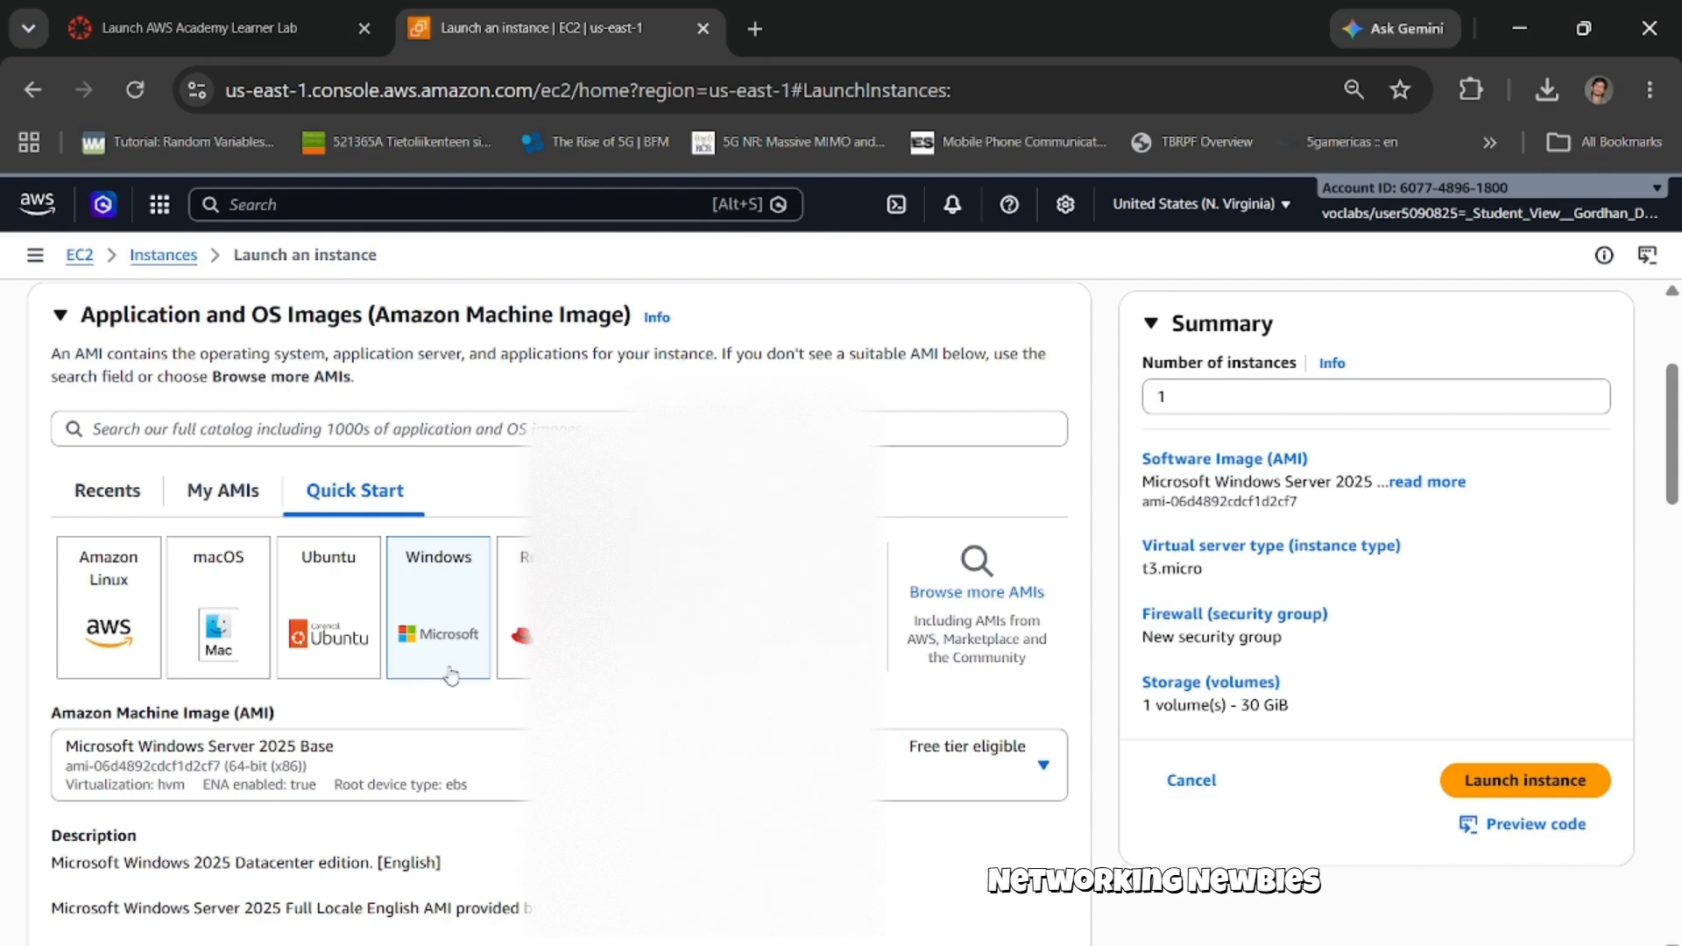
Check the instance type options for the new instance, keeping t3.micro selected.
scroll(316, 755, "down", 1)
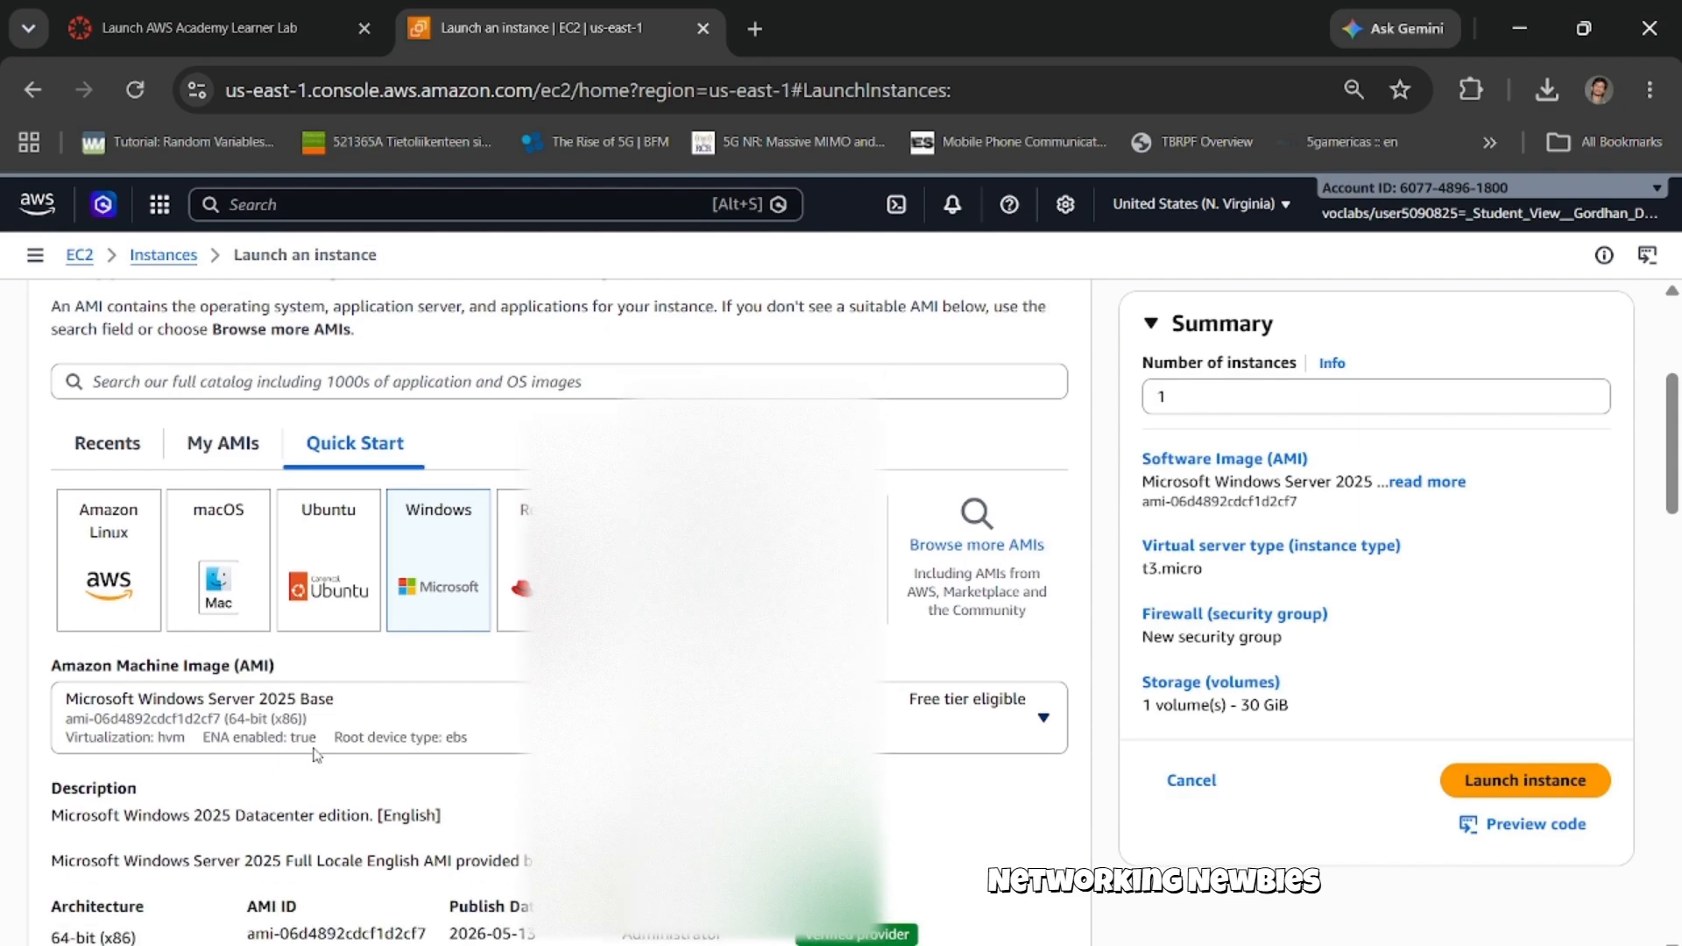
scroll(316, 755, "down", 4)
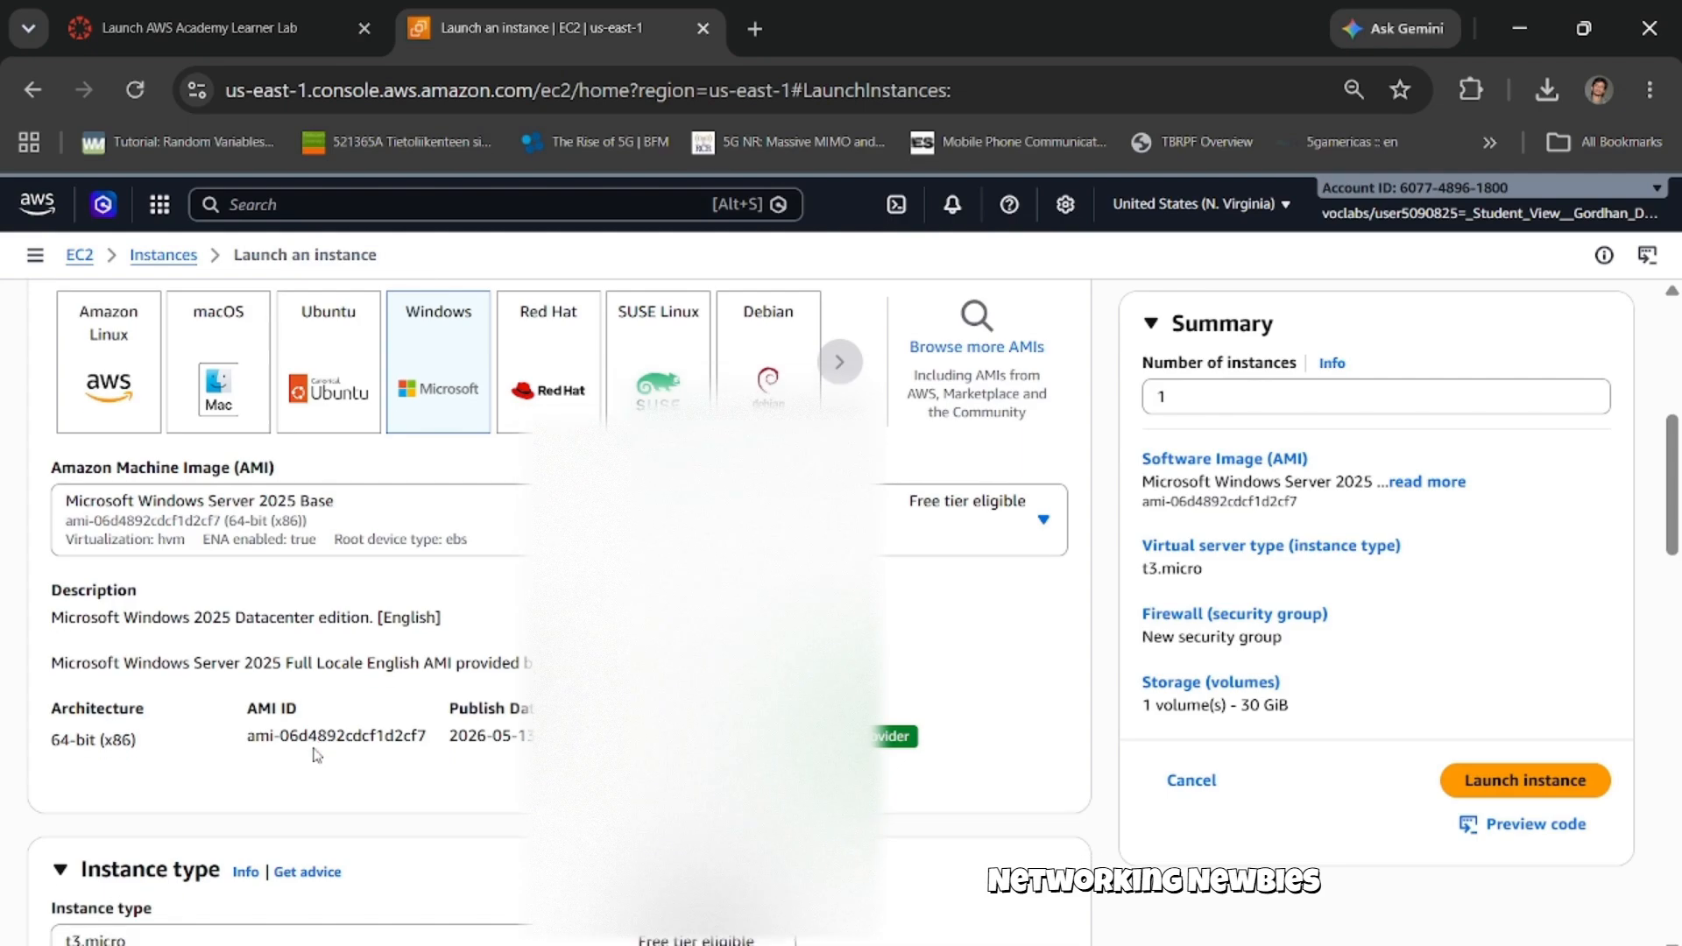
scroll(316, 756, "down", 5)
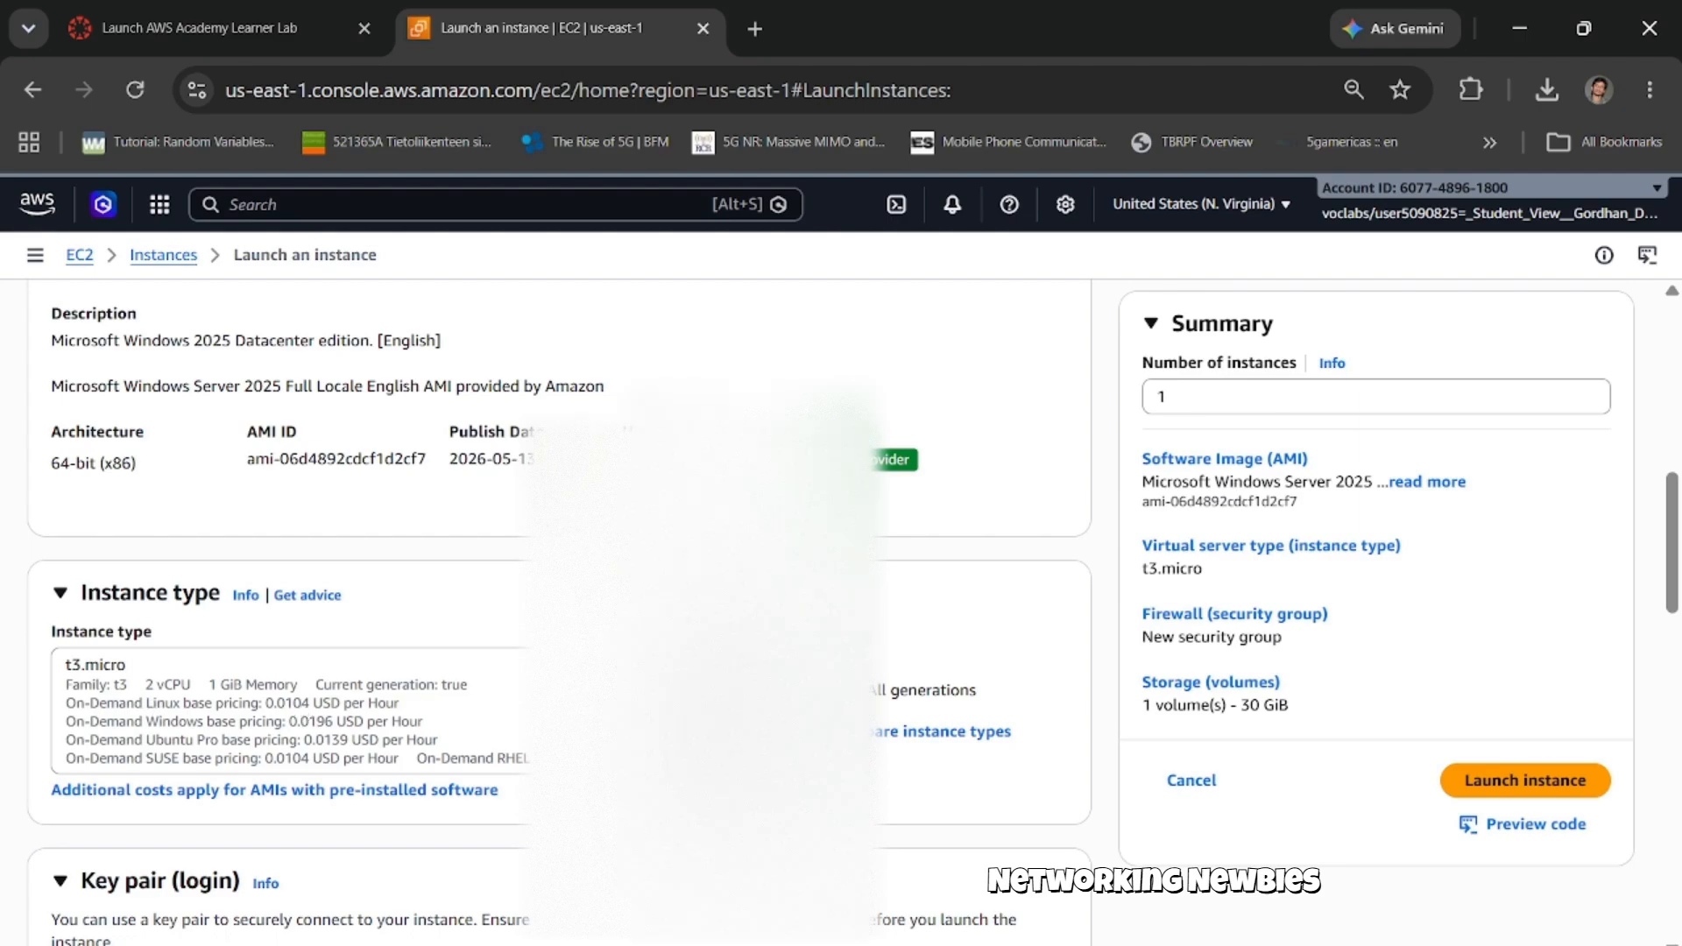
left_click(775, 710)
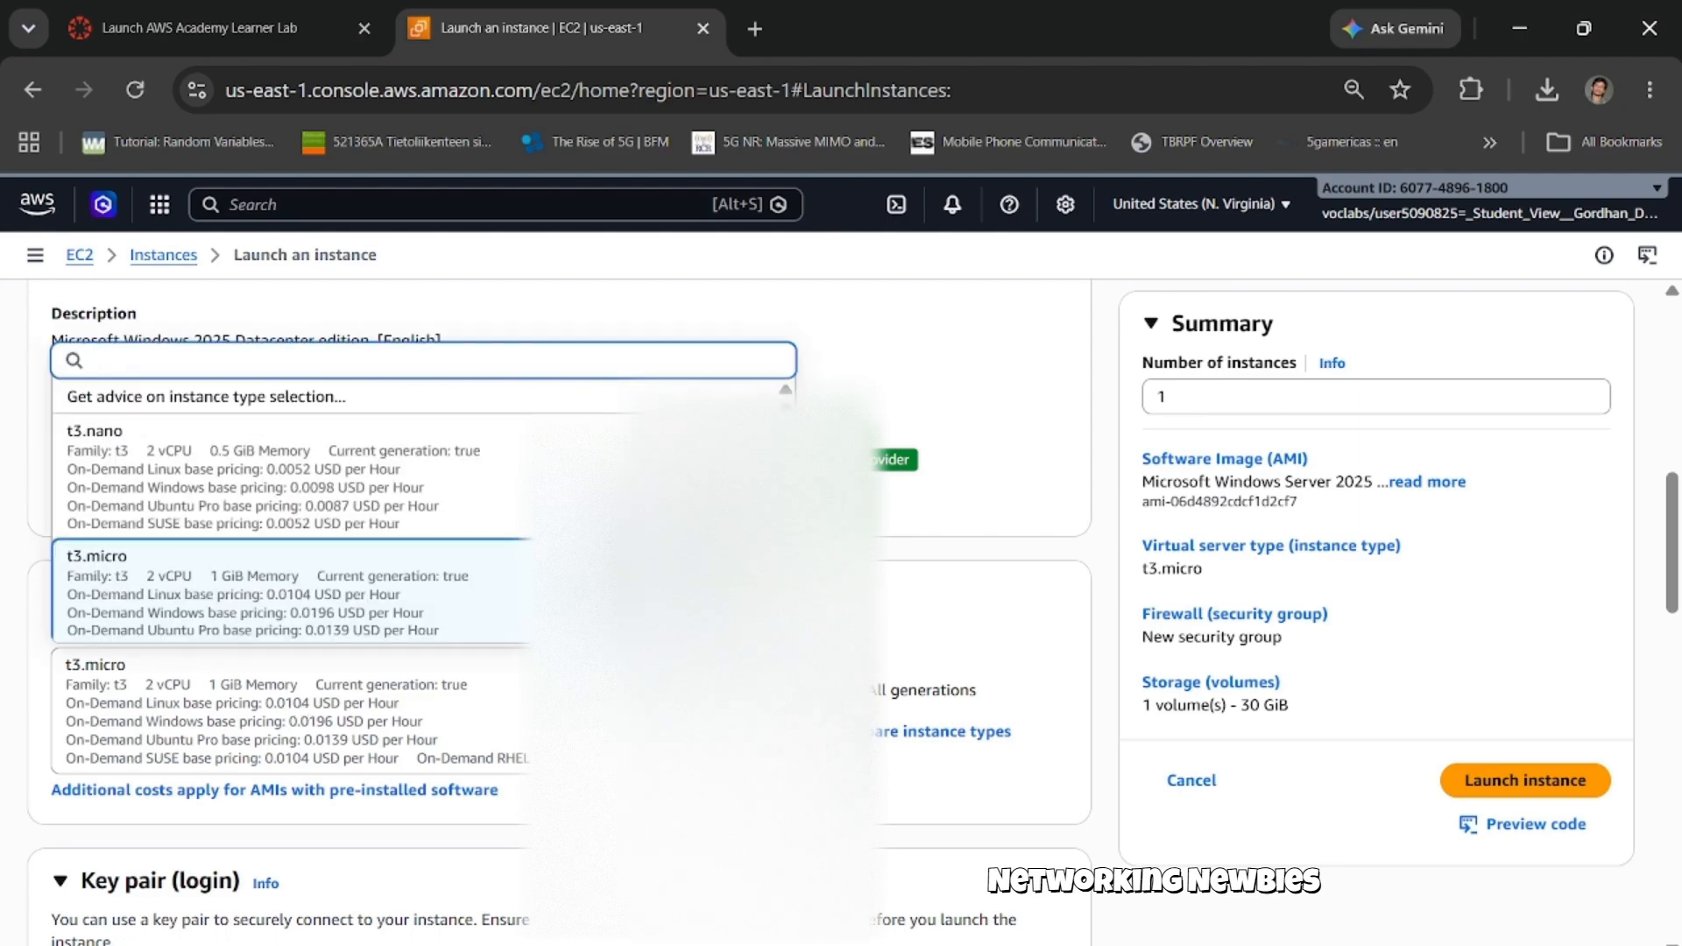
left_click(775, 711)
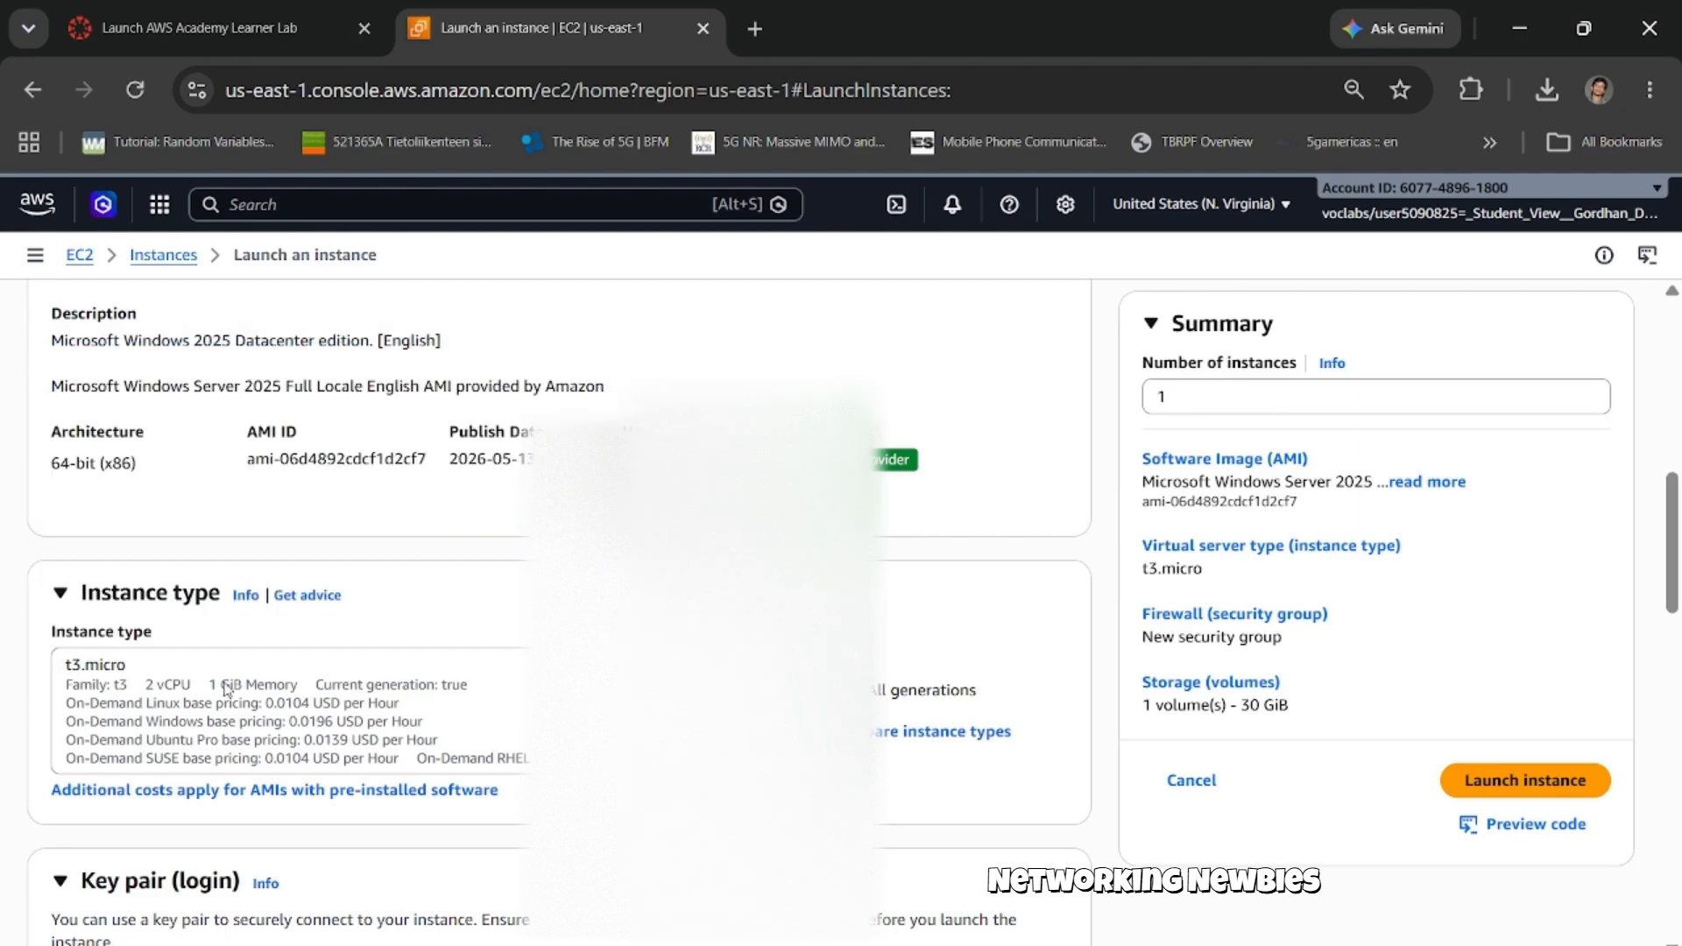
Choose Key as the key pair for logging in to the new instance.
scroll(334, 708, "down", 3)
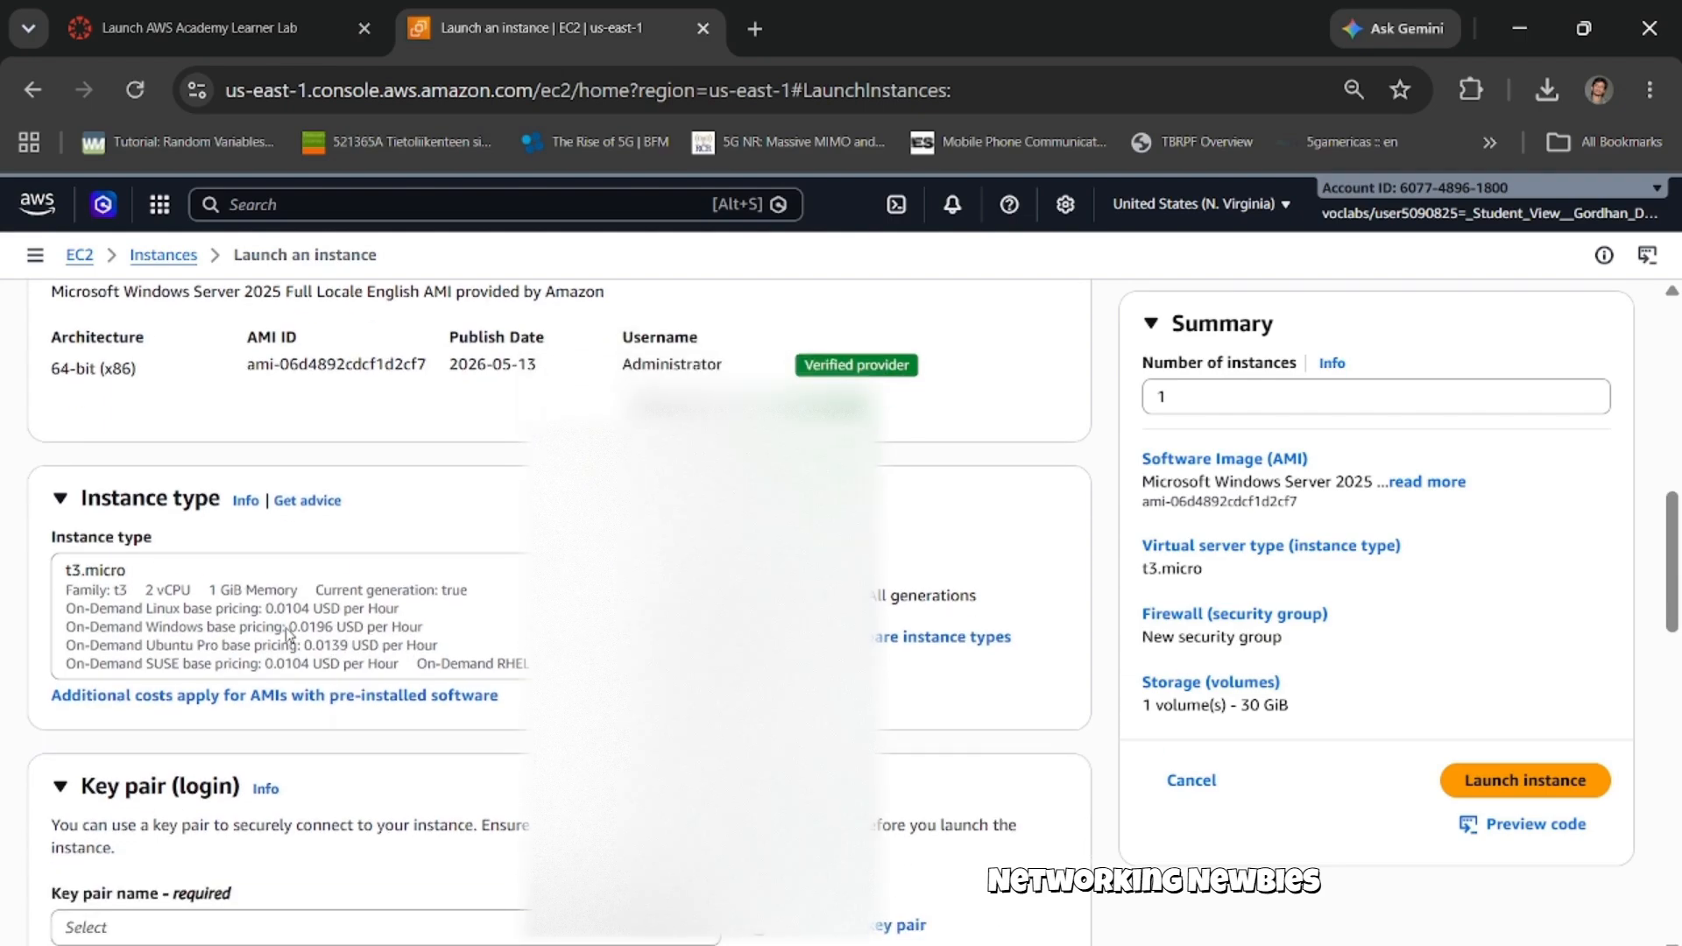
scroll(289, 635, "down", 1)
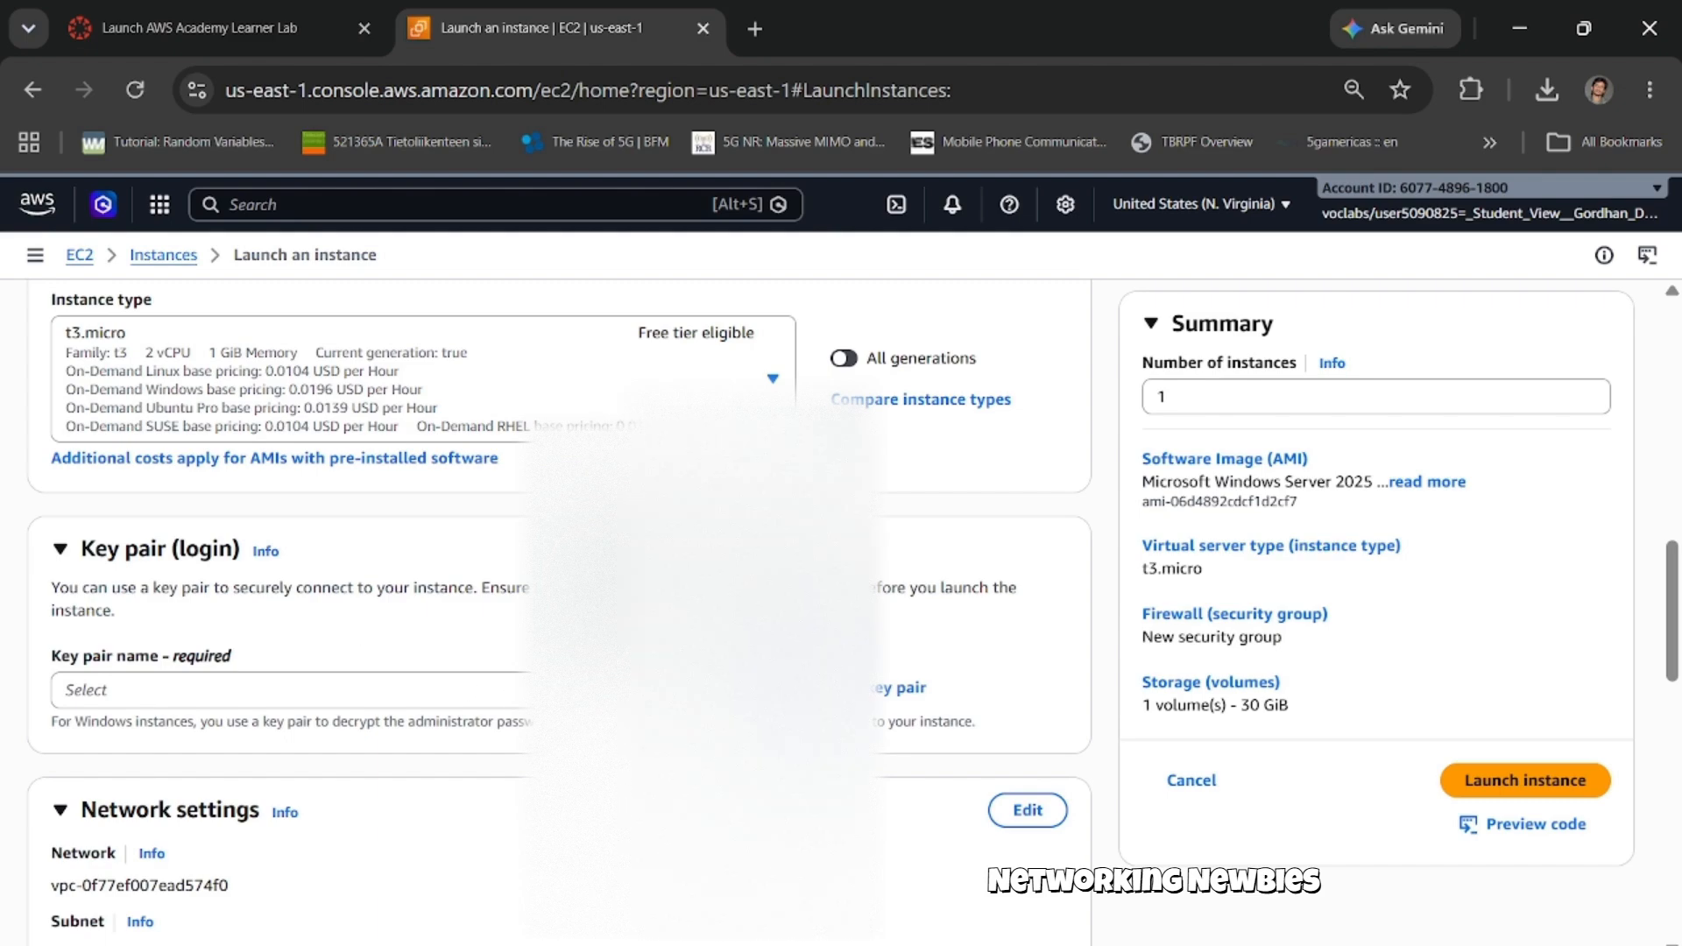
left_click(771, 691)
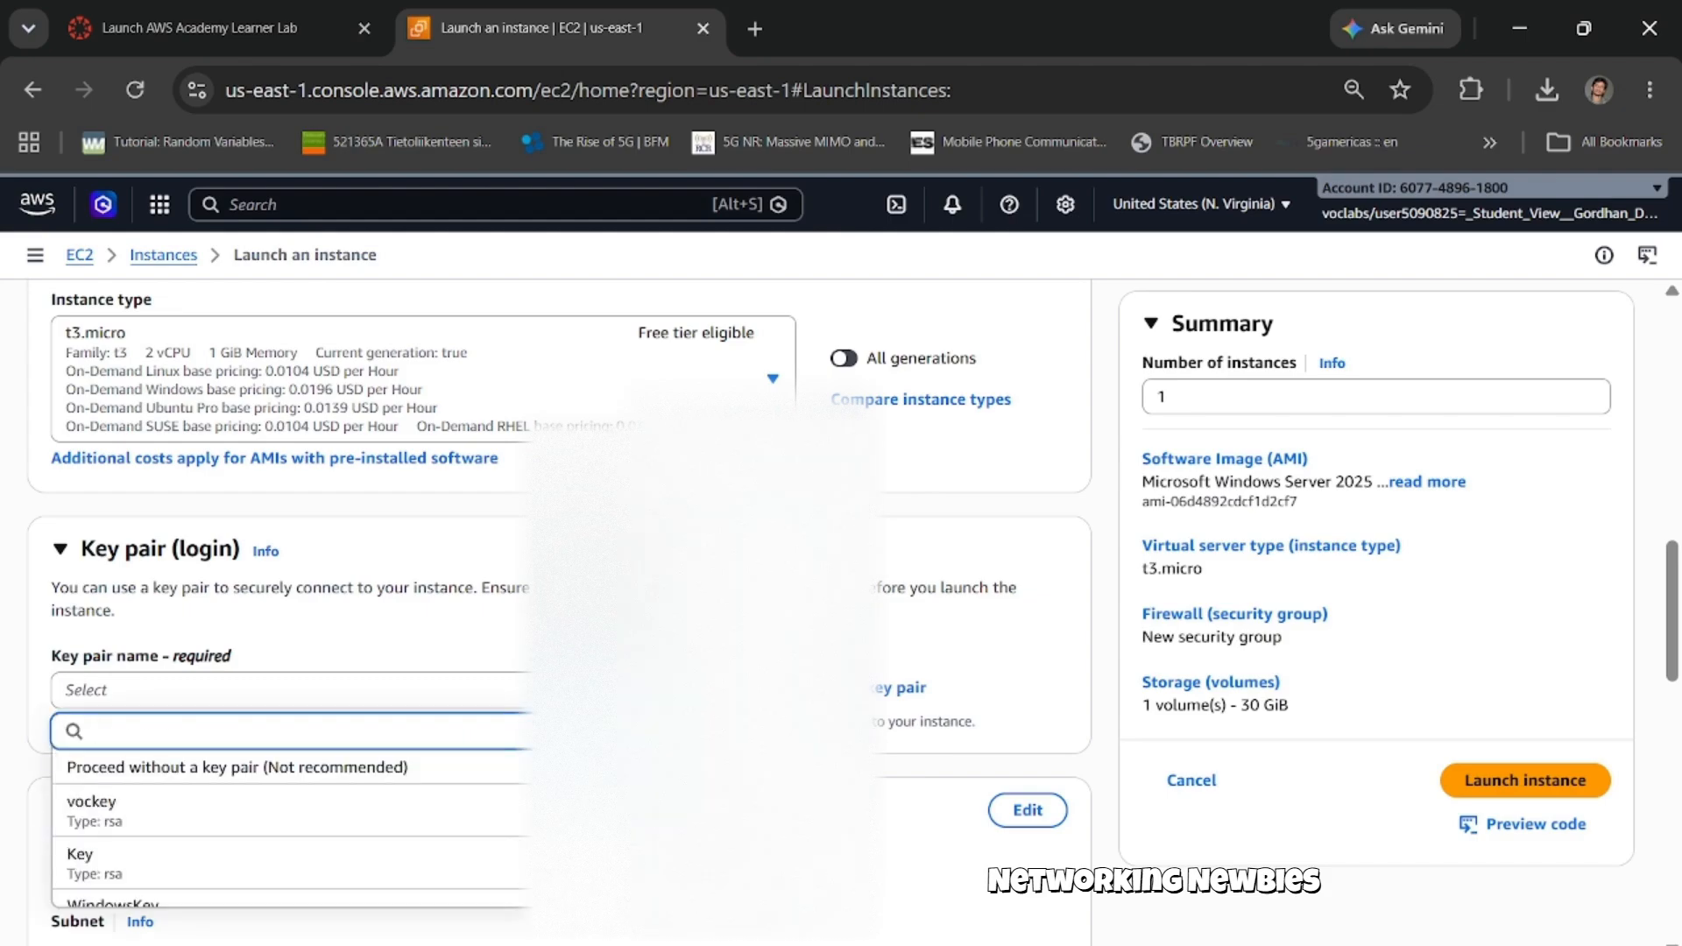
scroll(512, 798, "down", 2)
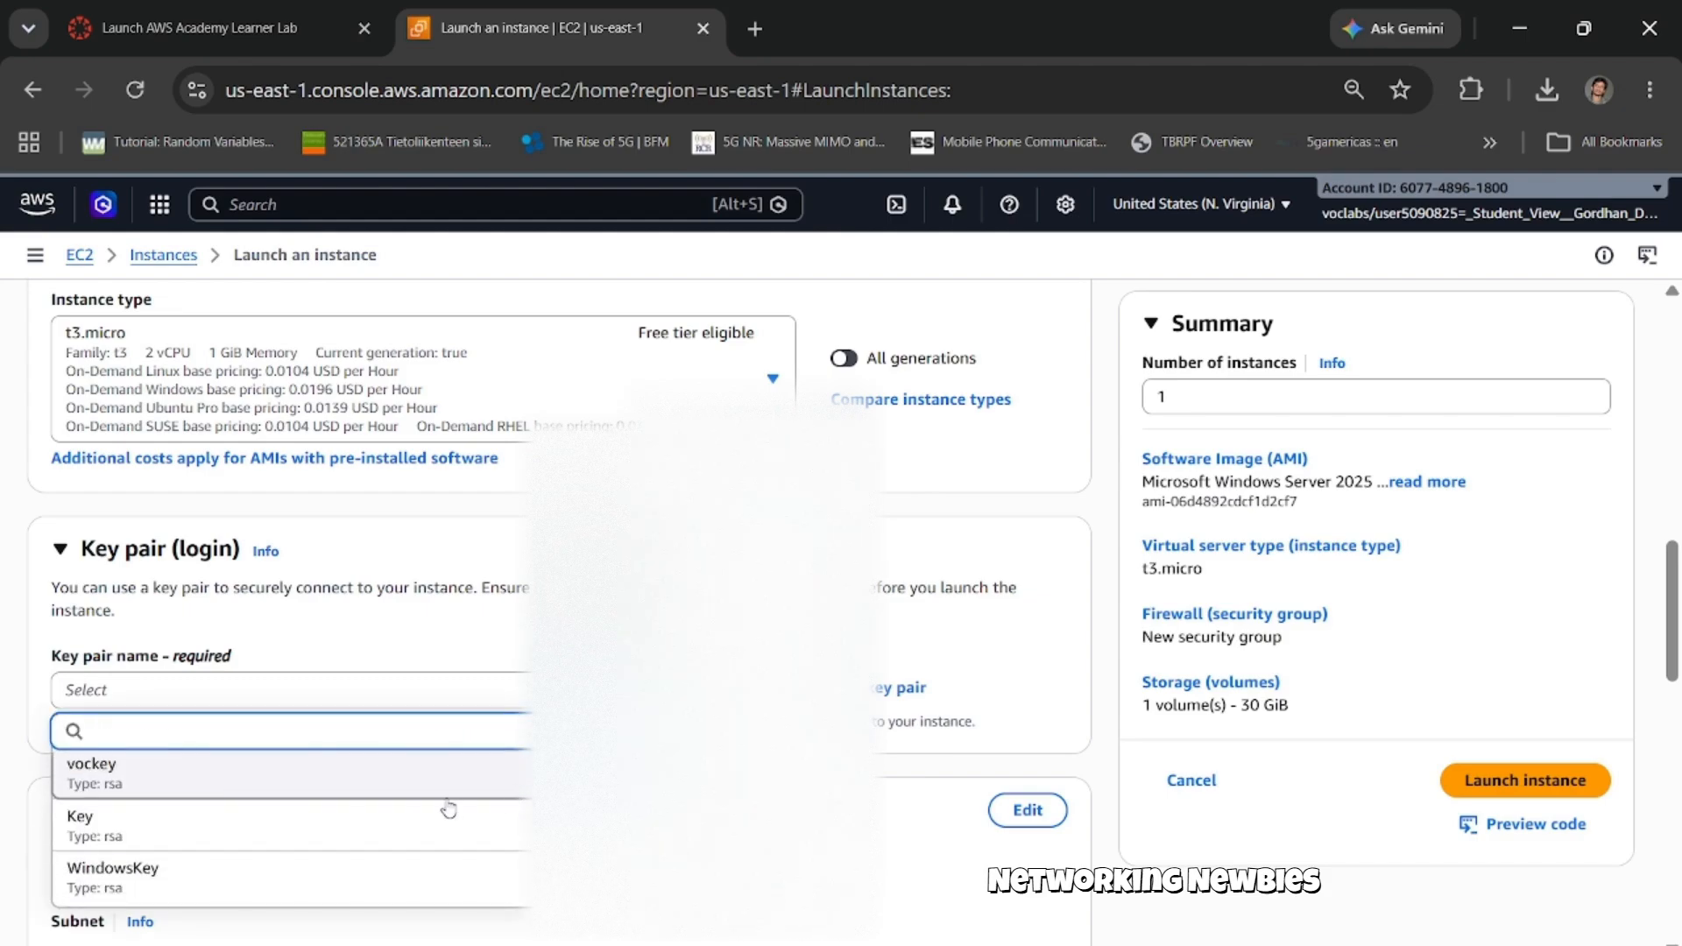
left_click(149, 836)
Launch the instance, keeping a new security group with RDP allowed from anywhere and a 30 GiB gp3 root volume.
scroll(149, 836, "down", 3)
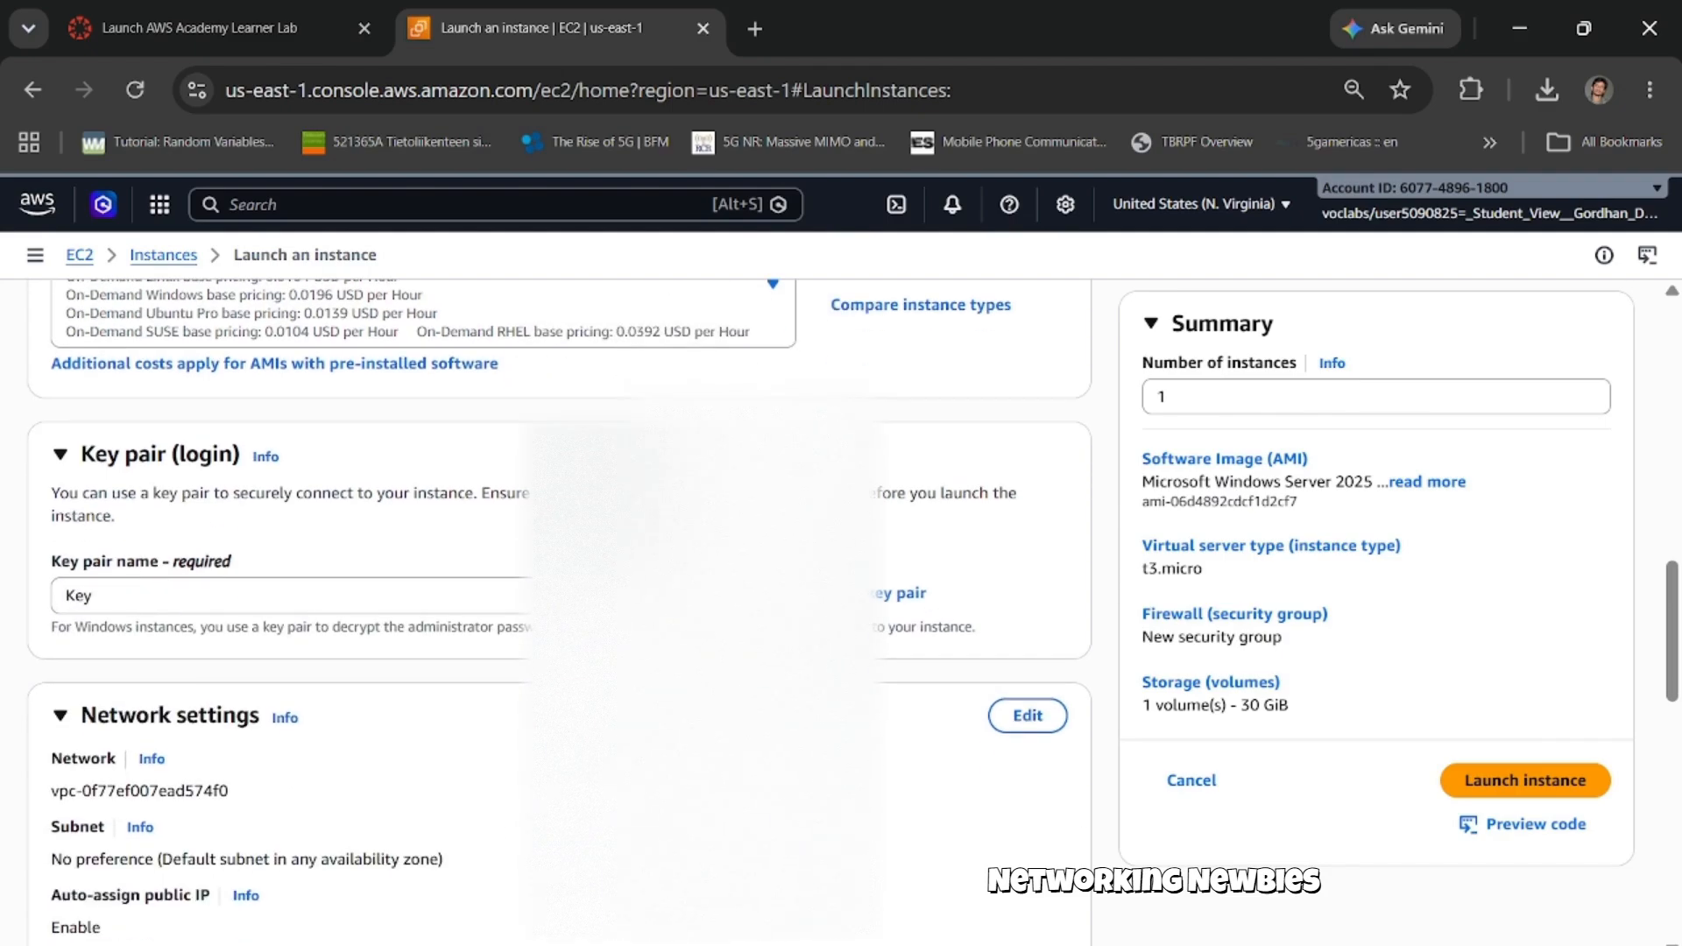
scroll(561, 613, "down", 2)
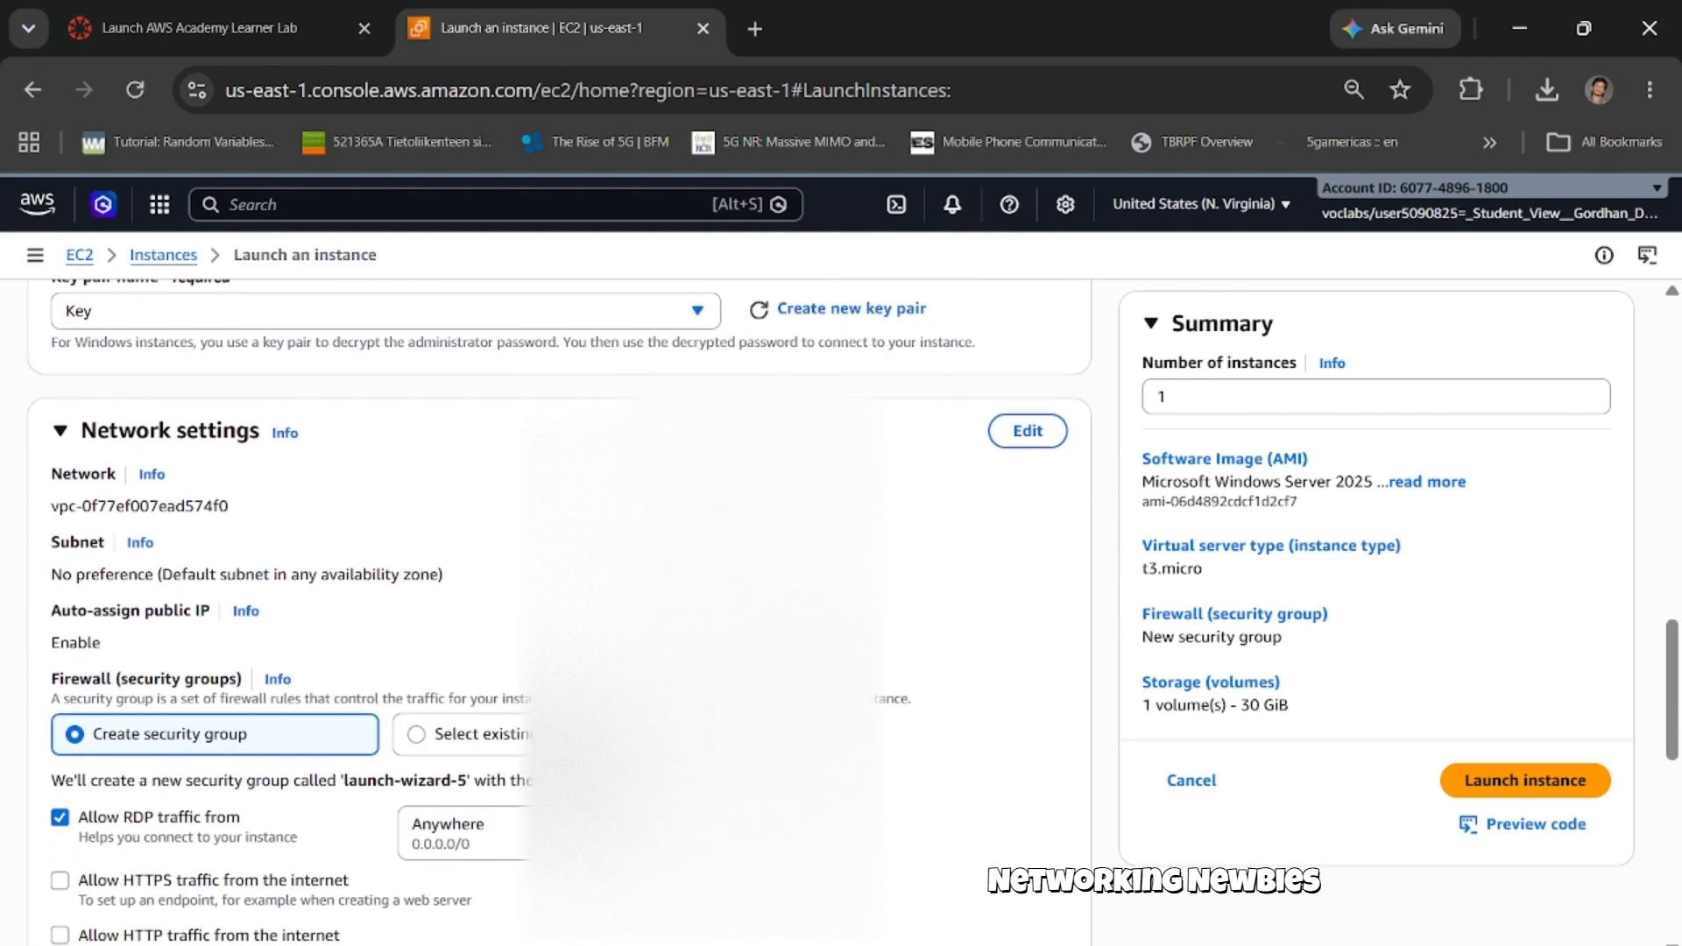
scroll(914, 775, "down", 1)
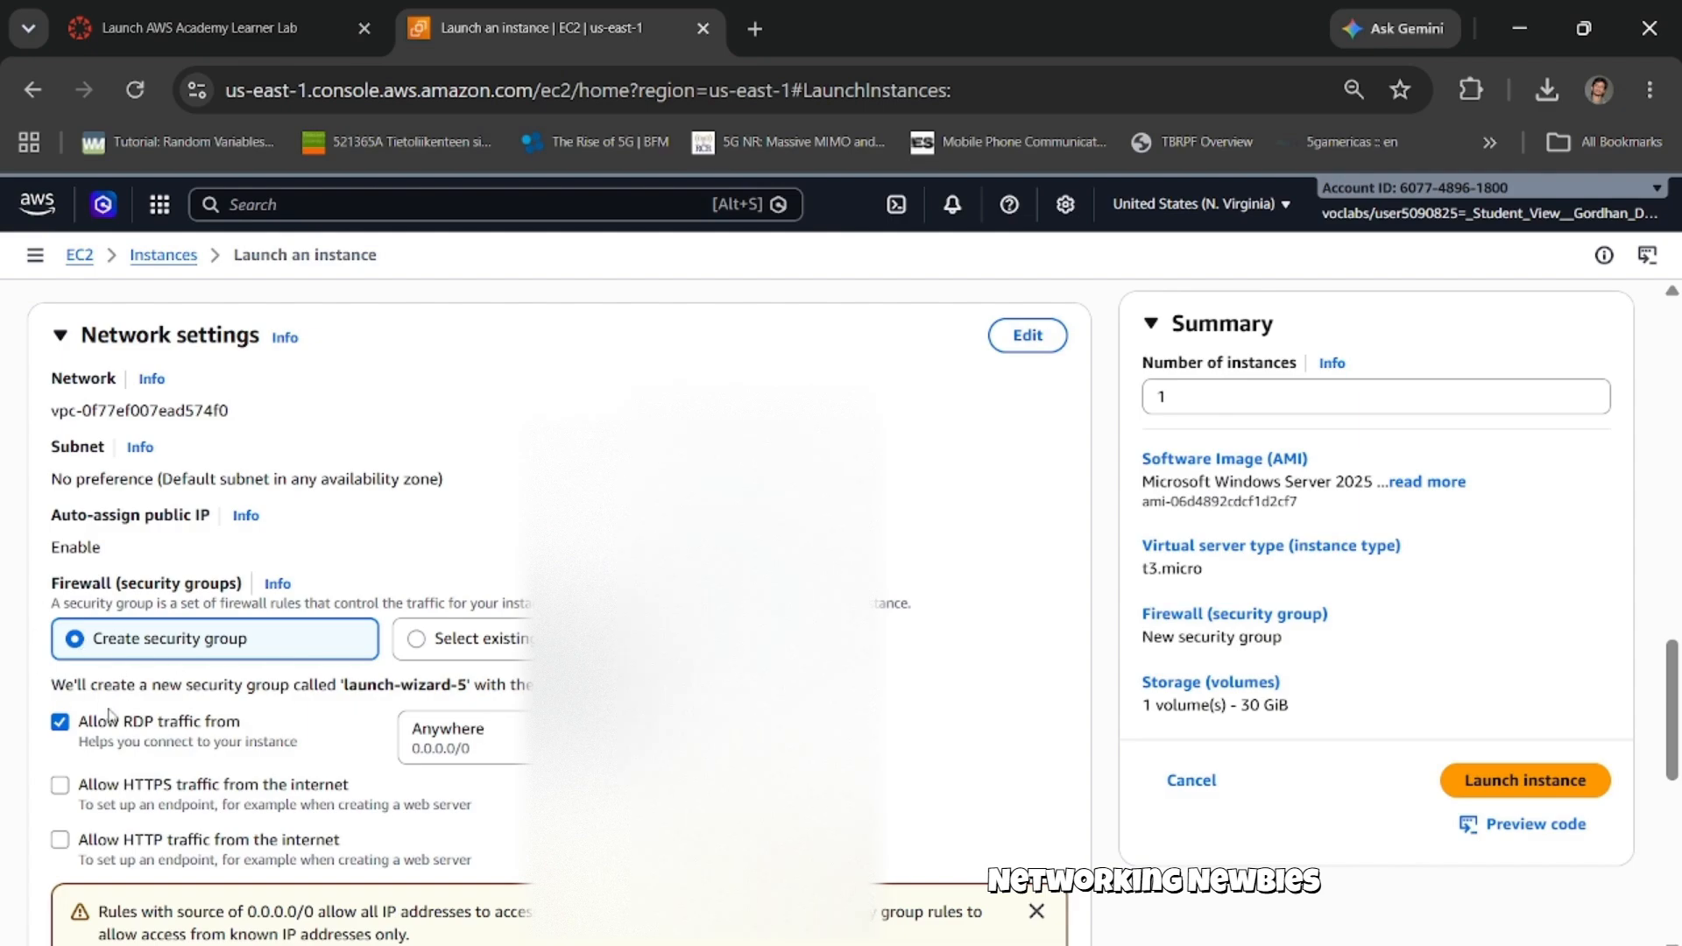
scroll(149, 692, "down", 5)
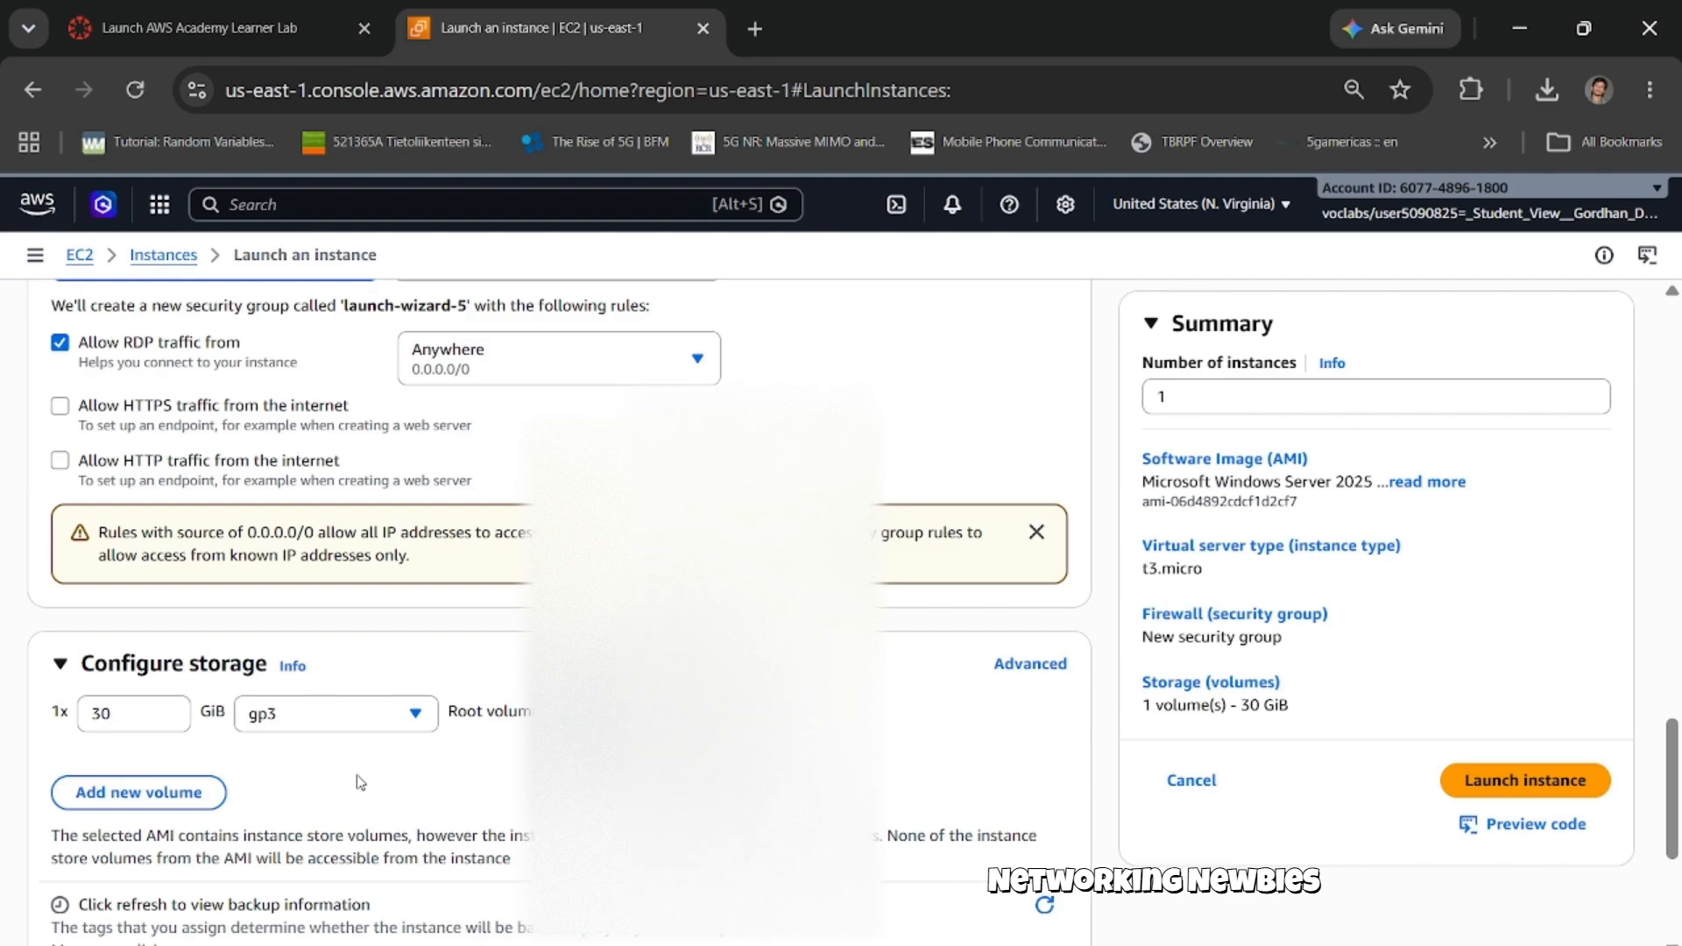
scroll(360, 780, "down", 3)
scroll(321, 753, "down", 2)
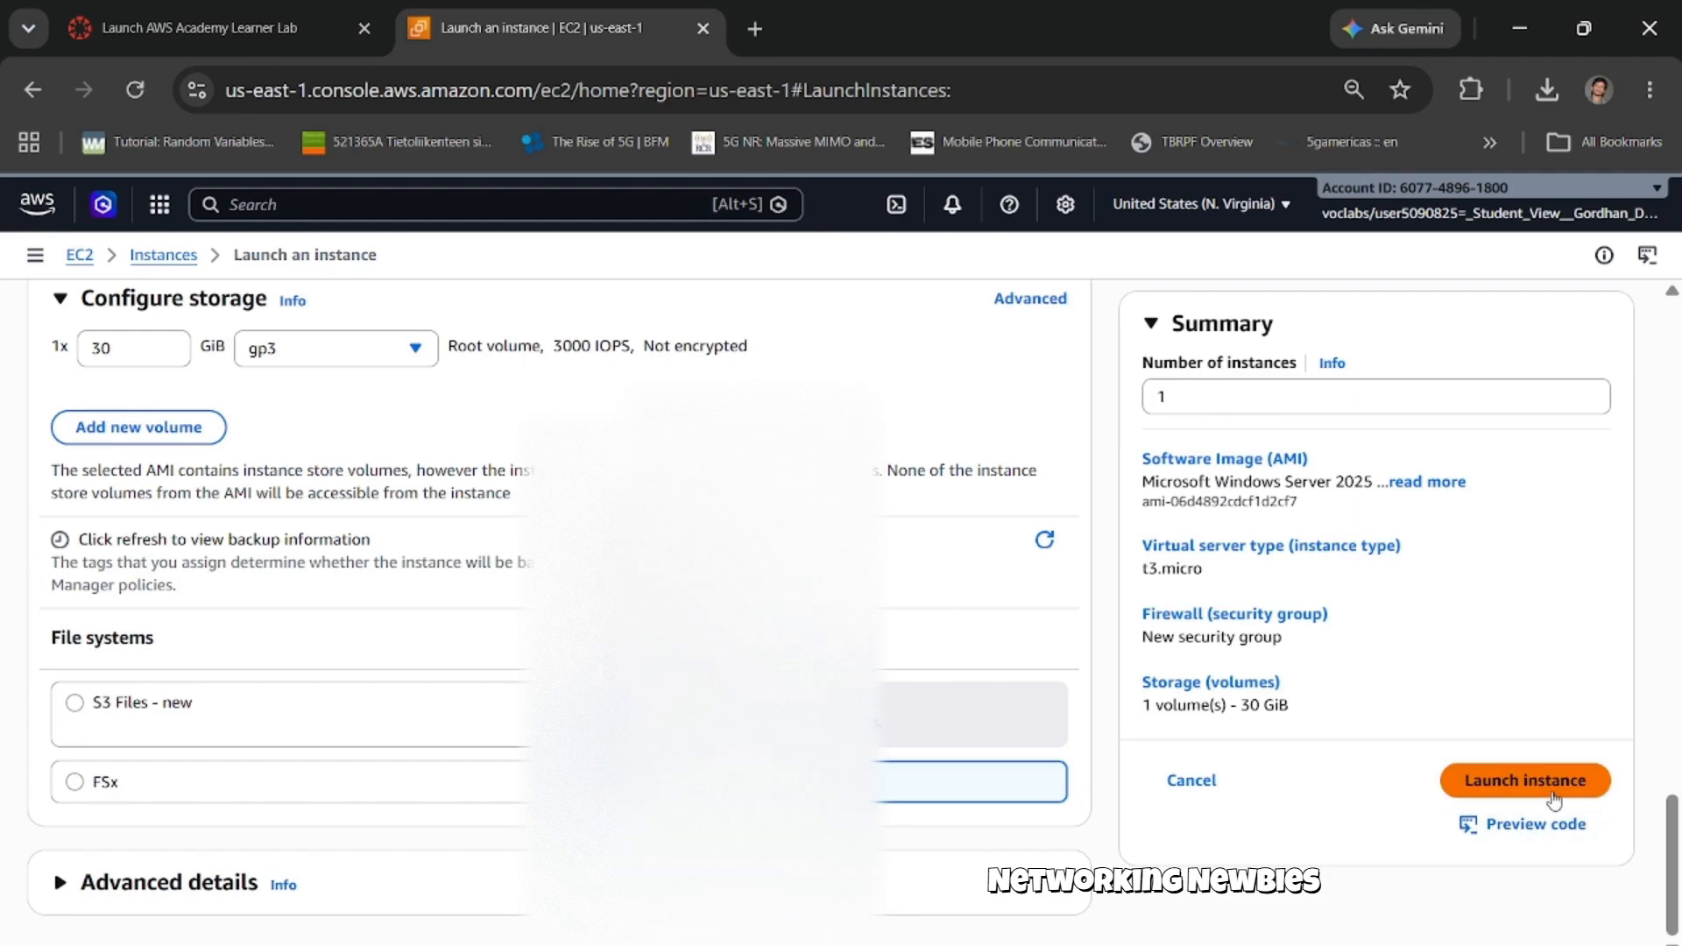
left_click(1525, 779)
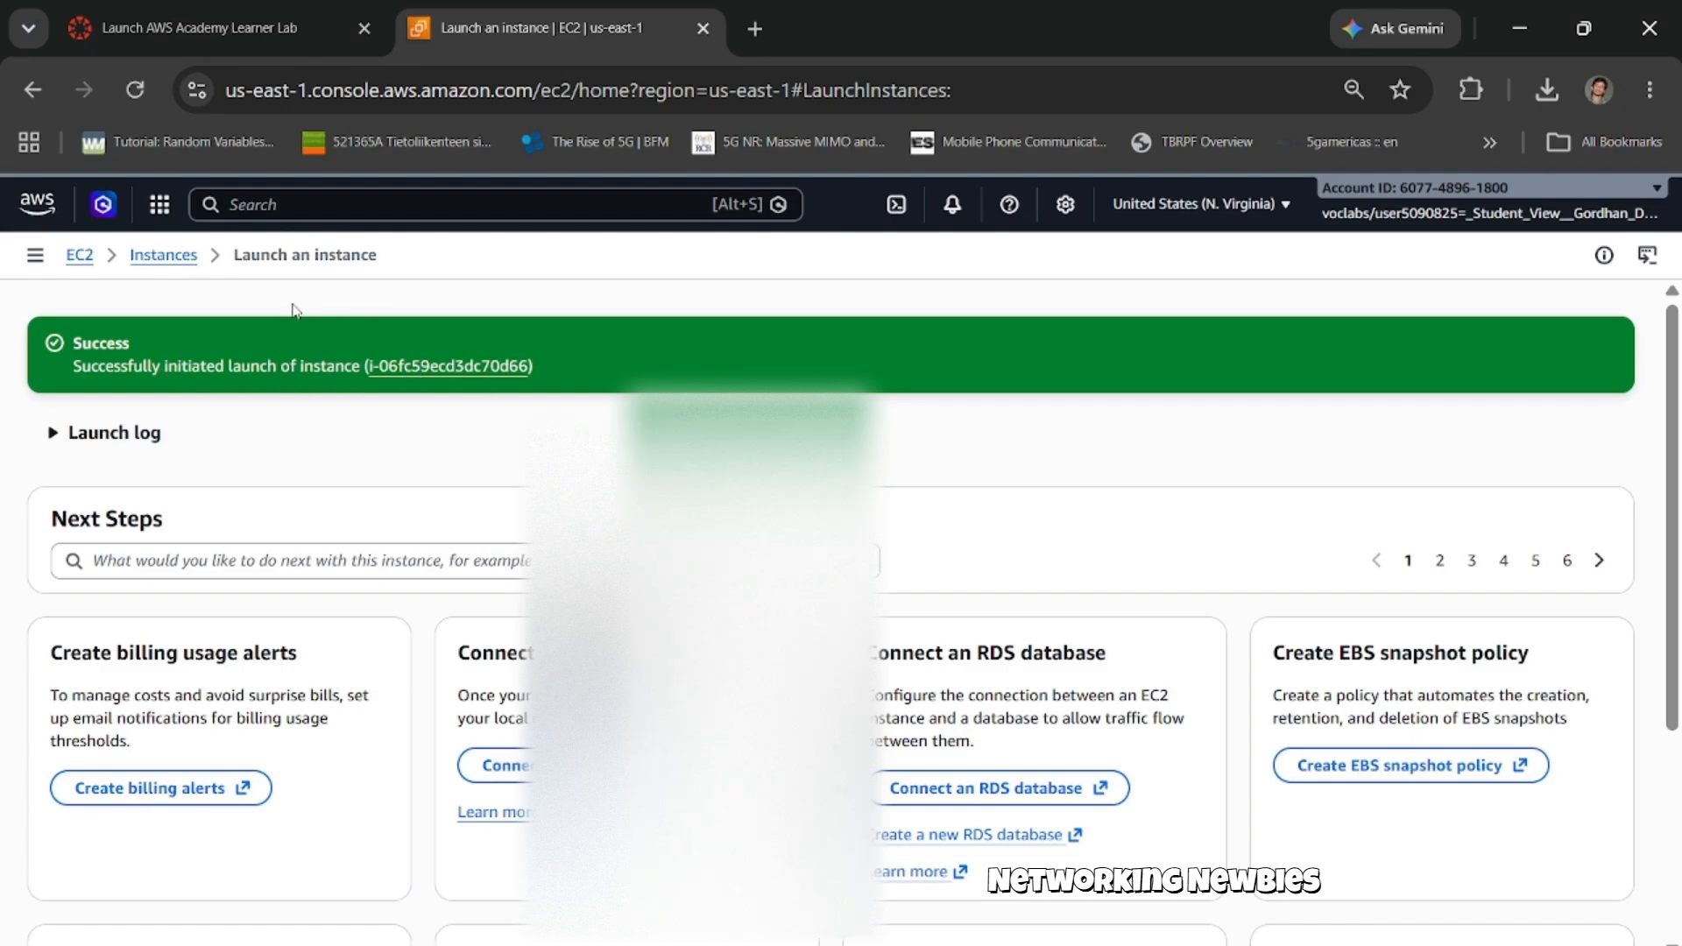
Refresh the status in the instances list and open the details of the Windows1 instance.
left_click(165, 257)
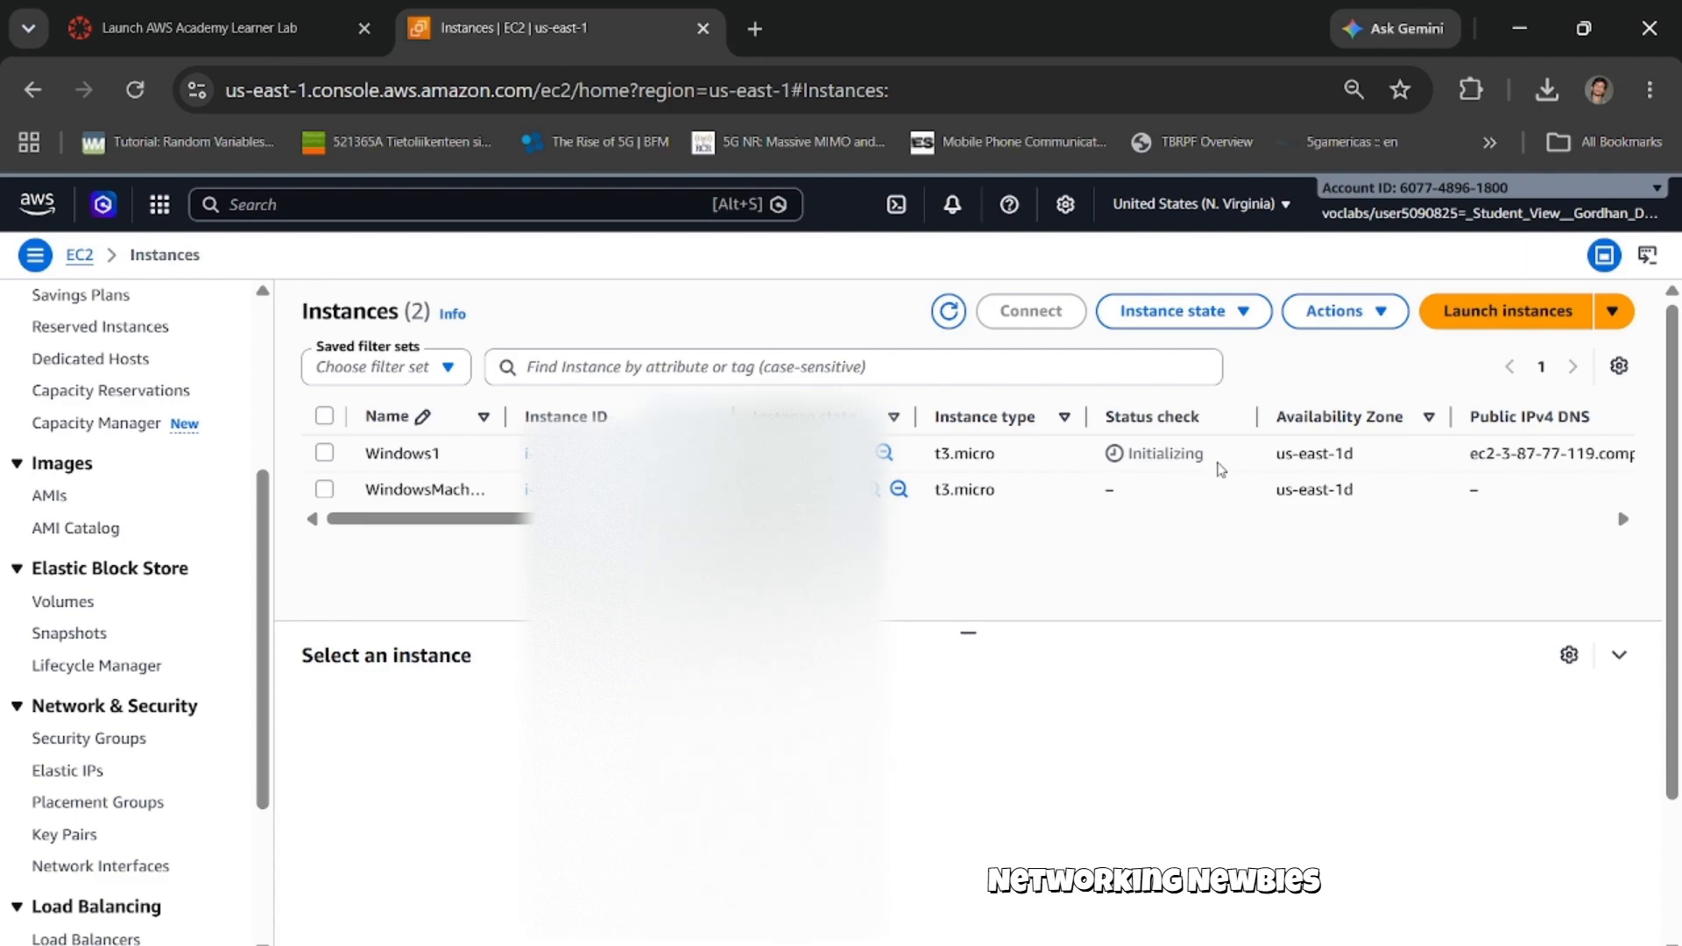
left_click(954, 324)
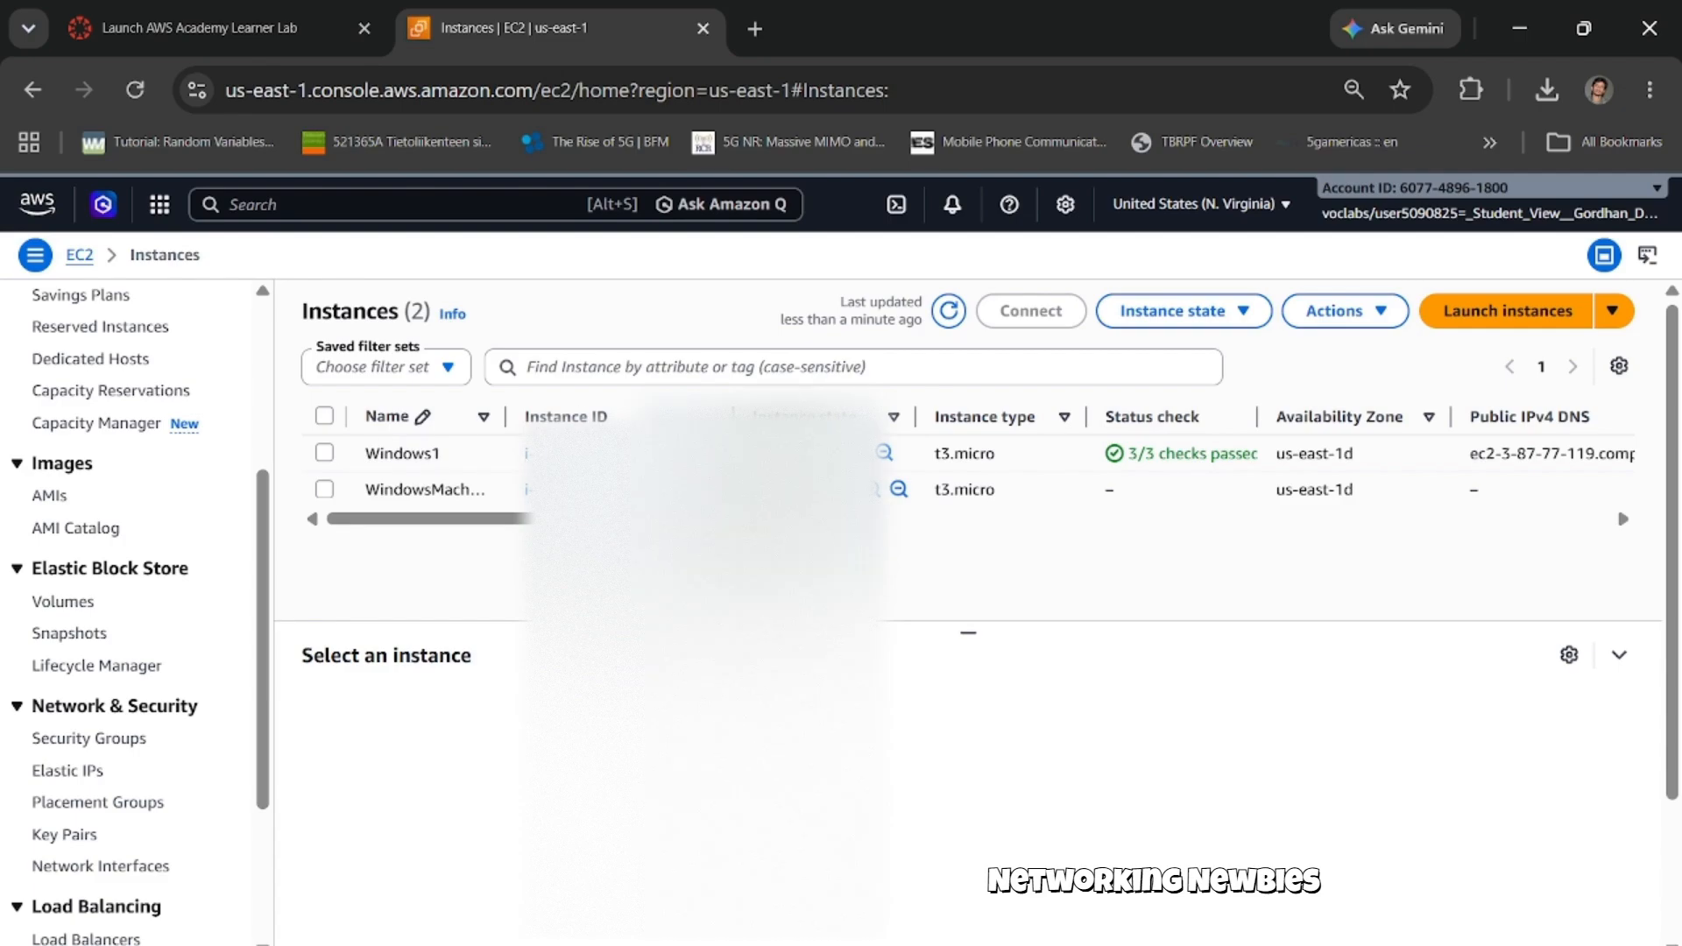
left_click(598, 454)
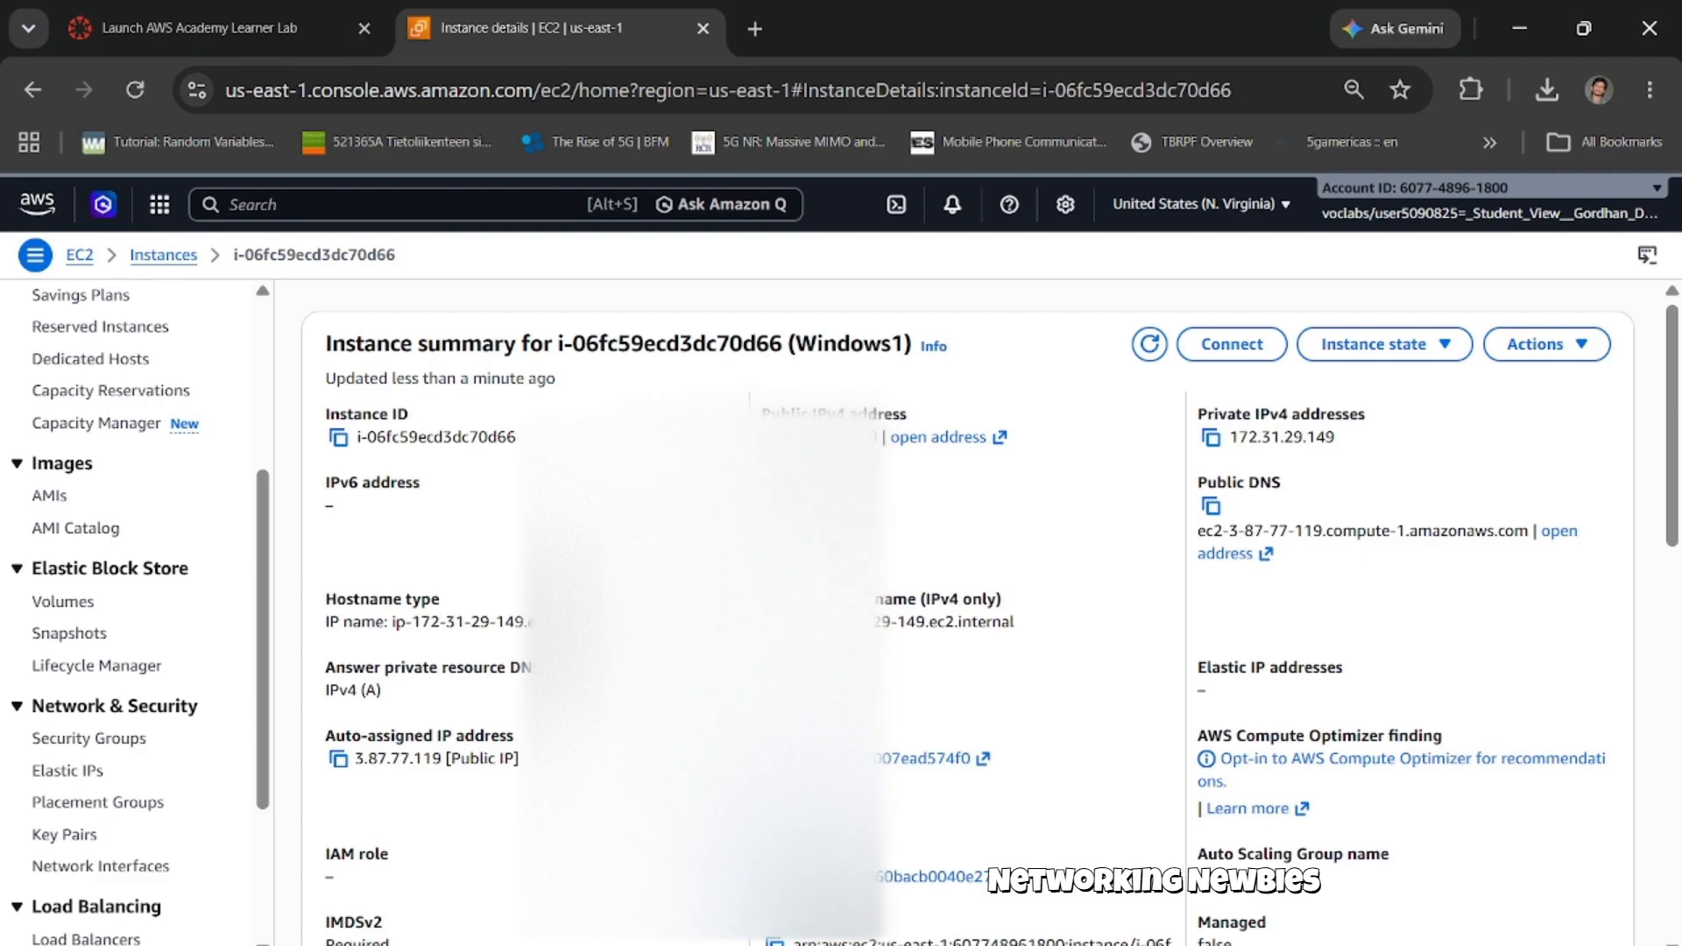
Find mstsc on the local computer, open Remote Desktop Connection and move its window clear of the instance's address details.
key("super")
type("mstsc")
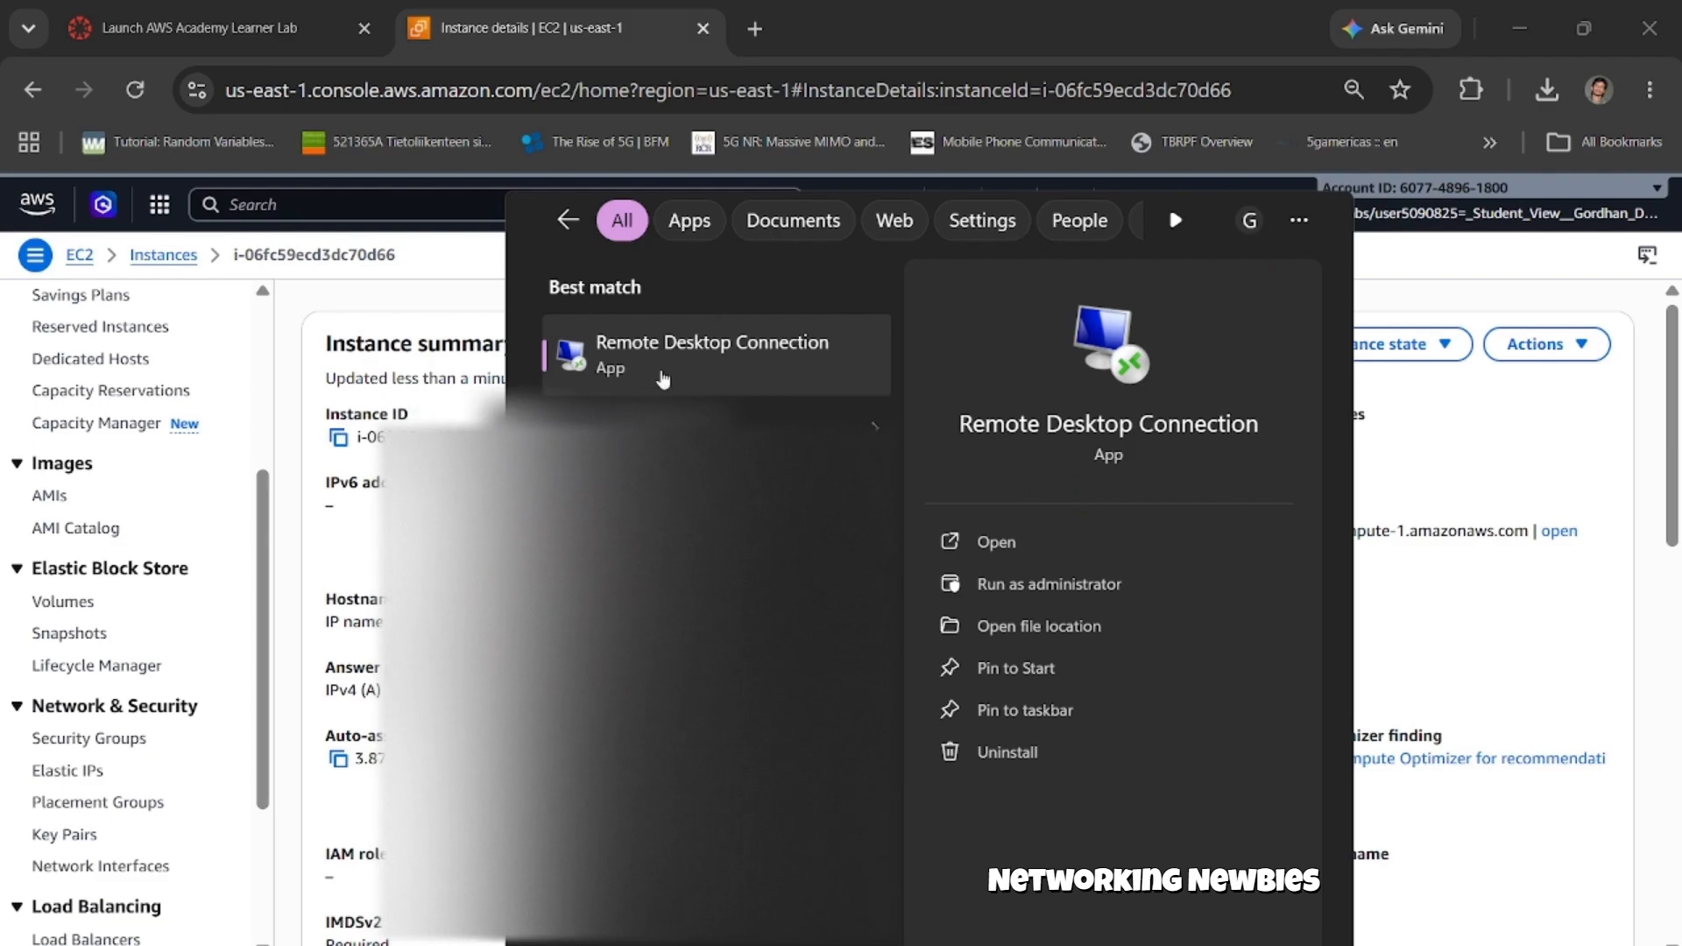
left_click(663, 379)
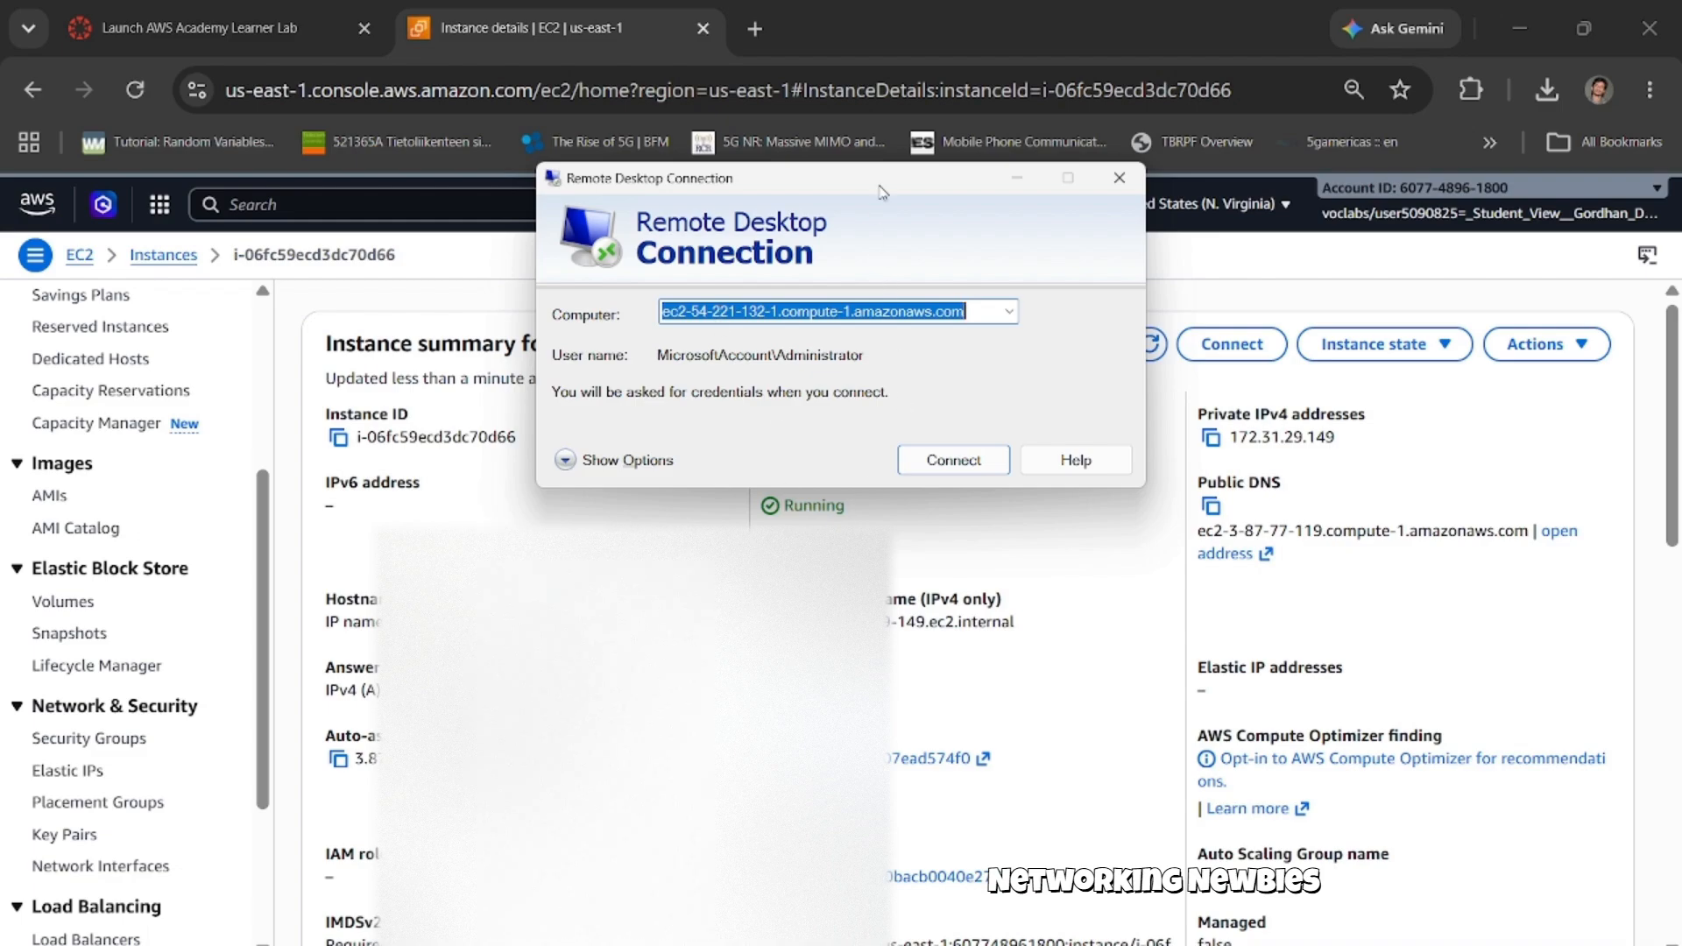
left_click_drag(878, 184, 658, 536)
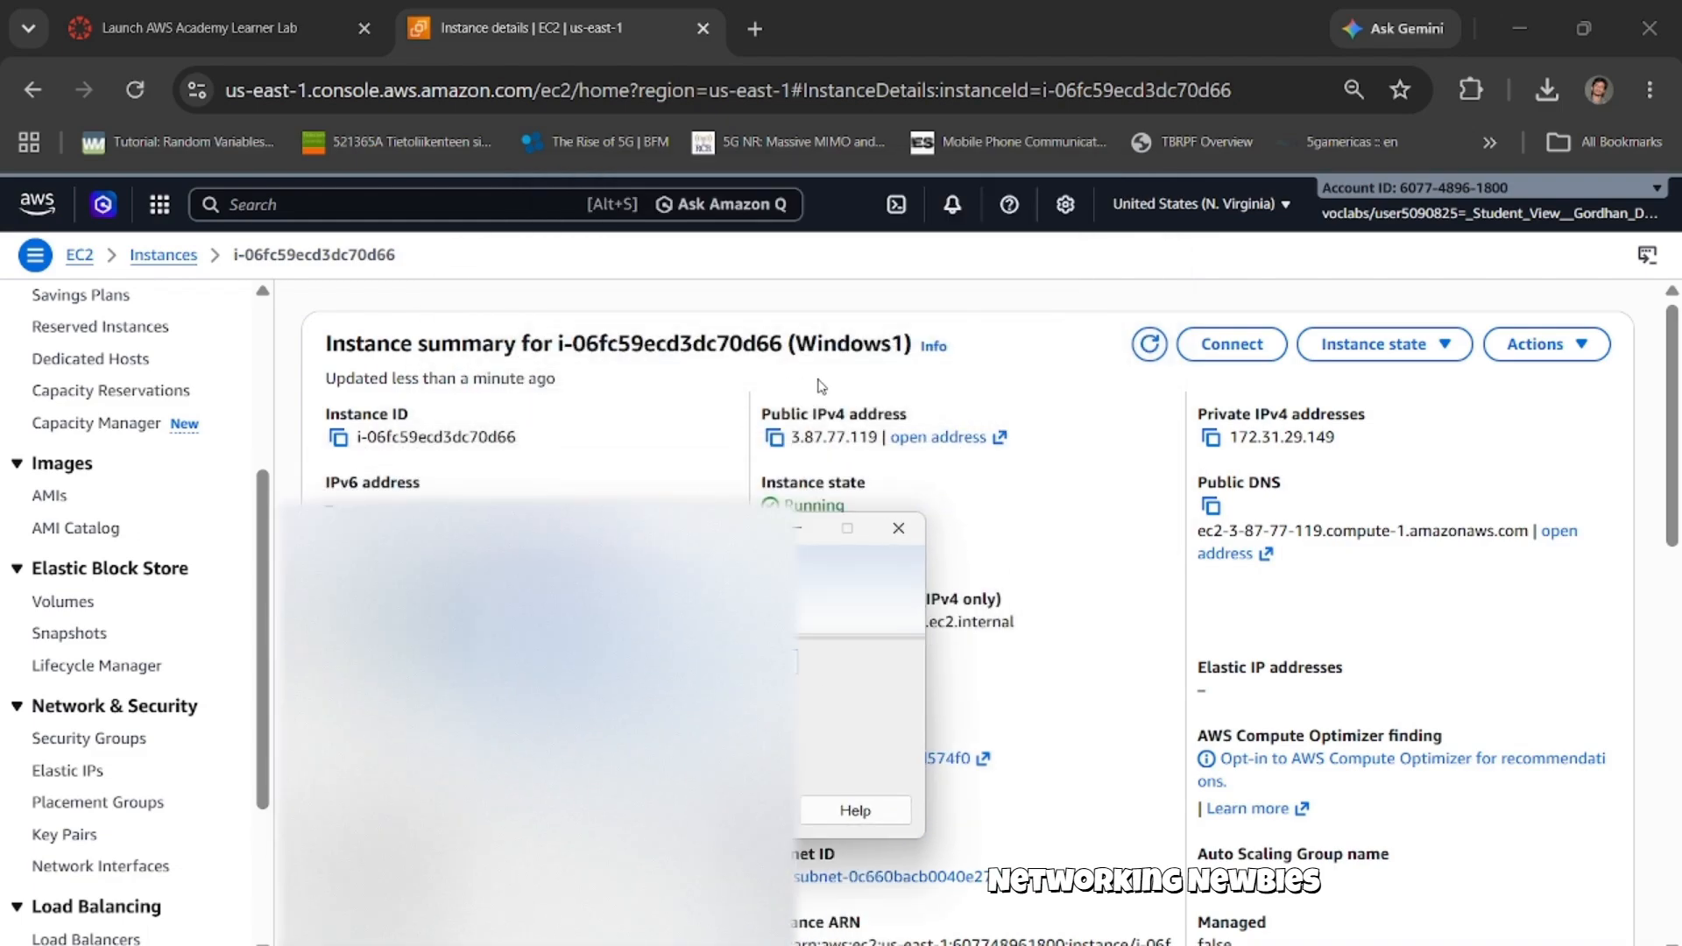
Copy the public DNS of Windows1 and paste it as the computer name in Remote Desktop Connection.
left_click(1212, 482)
left_click_drag(1197, 482, 1296, 482)
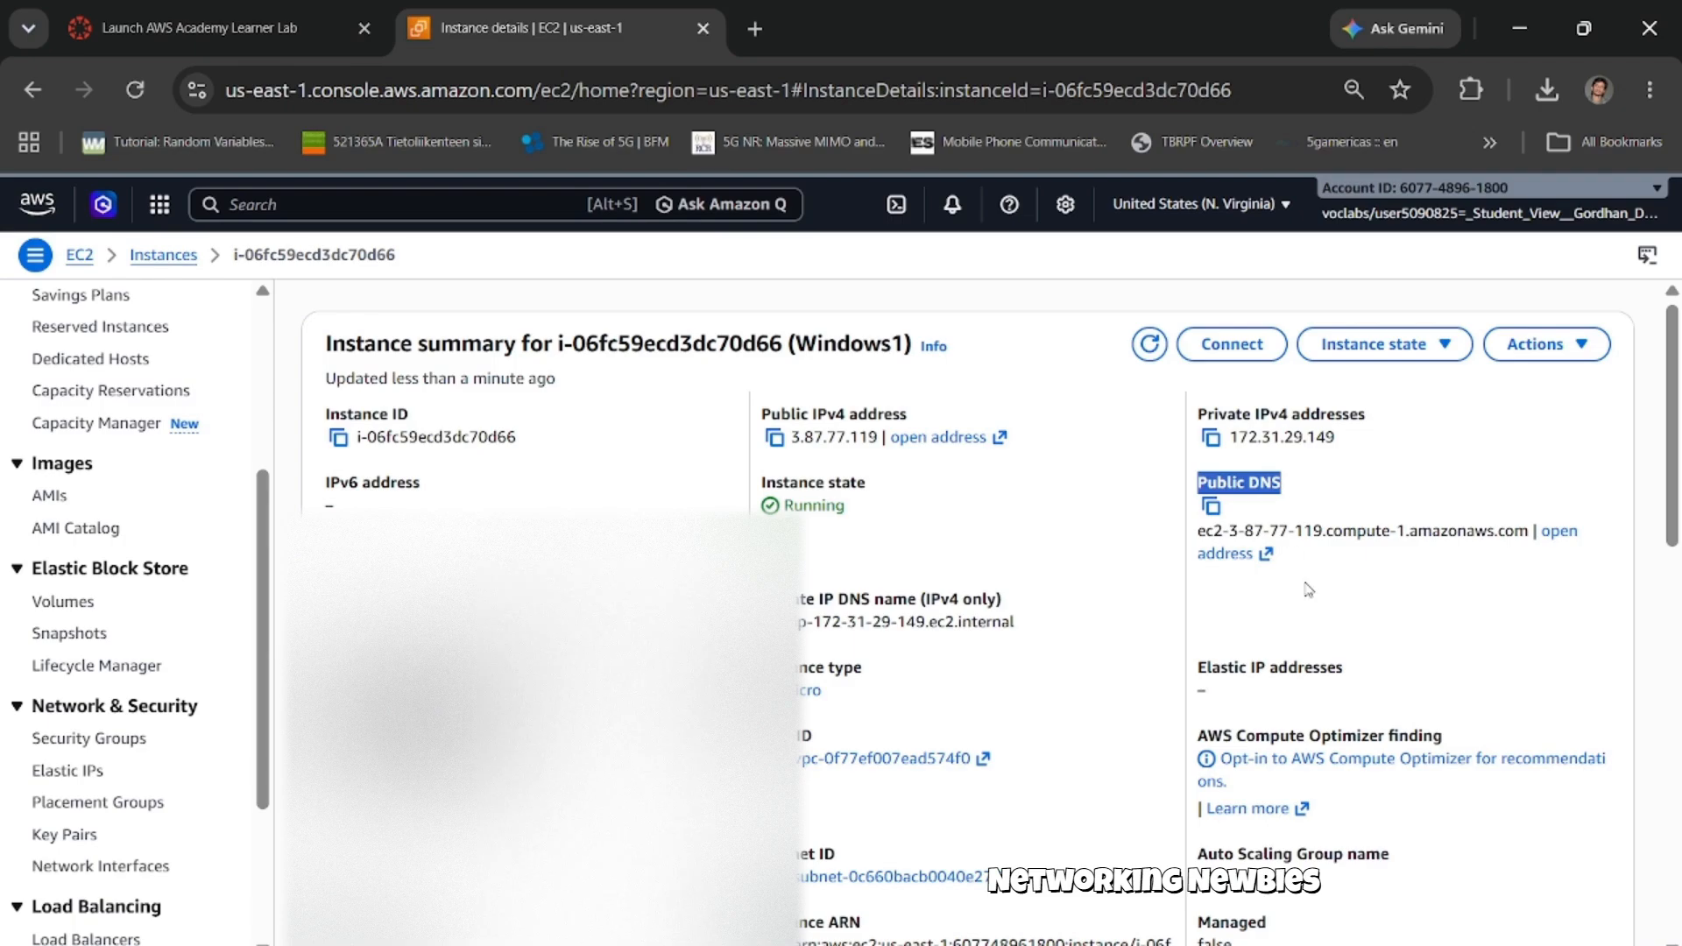
left_click(1321, 609)
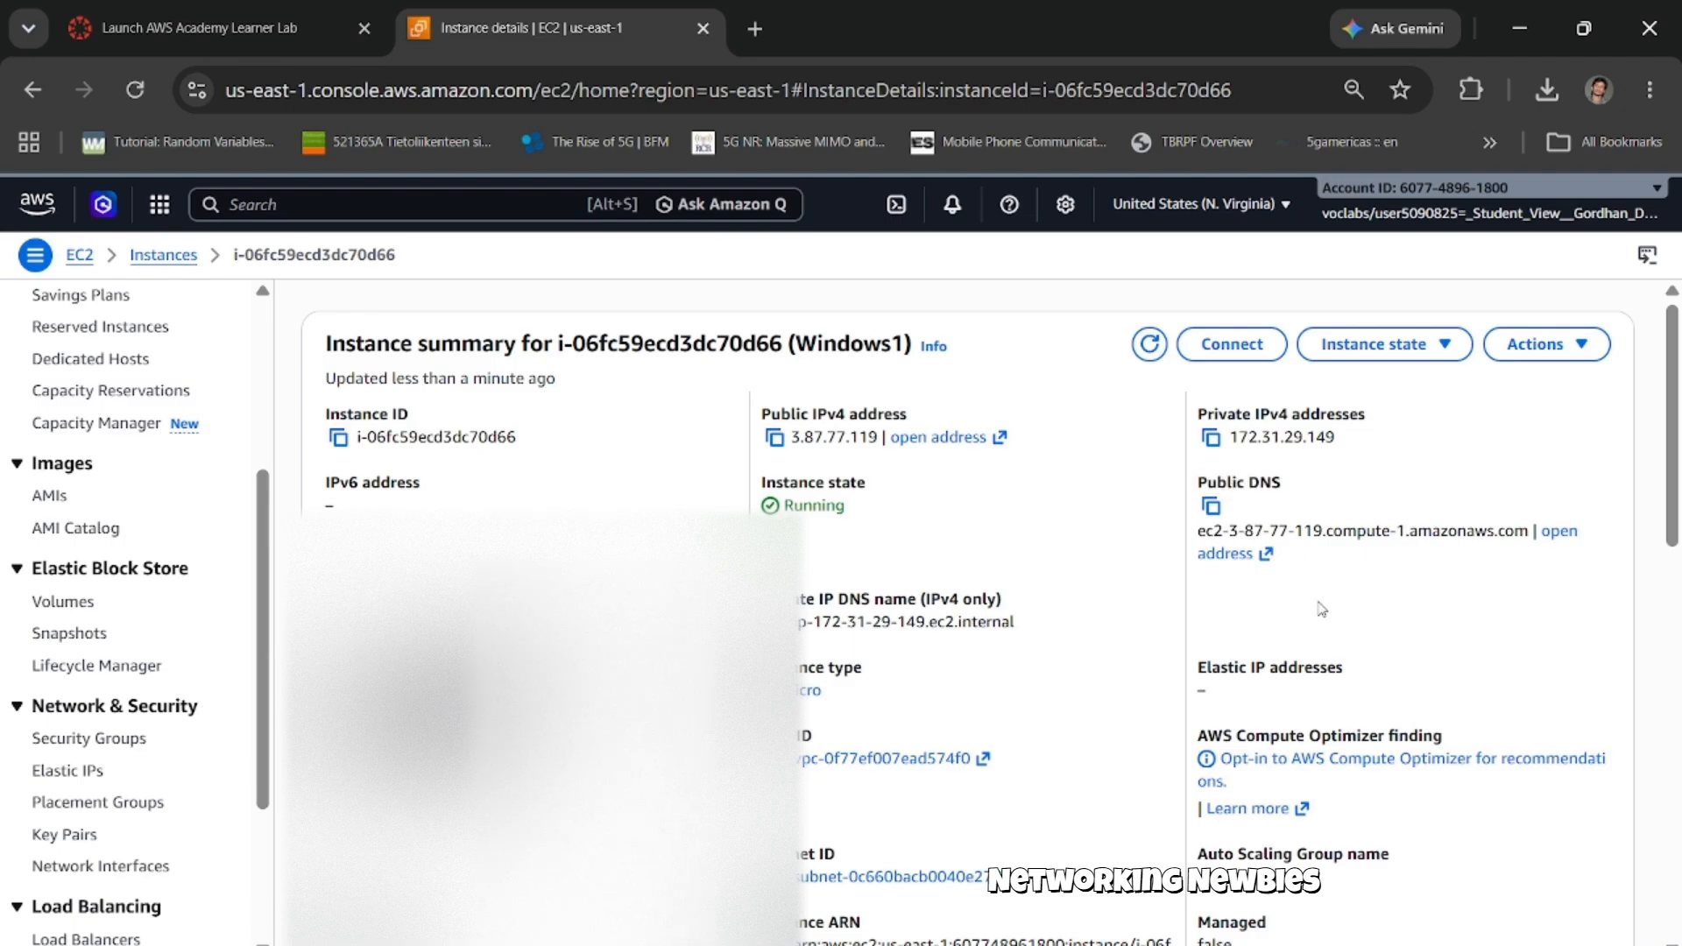
left_click(1212, 508)
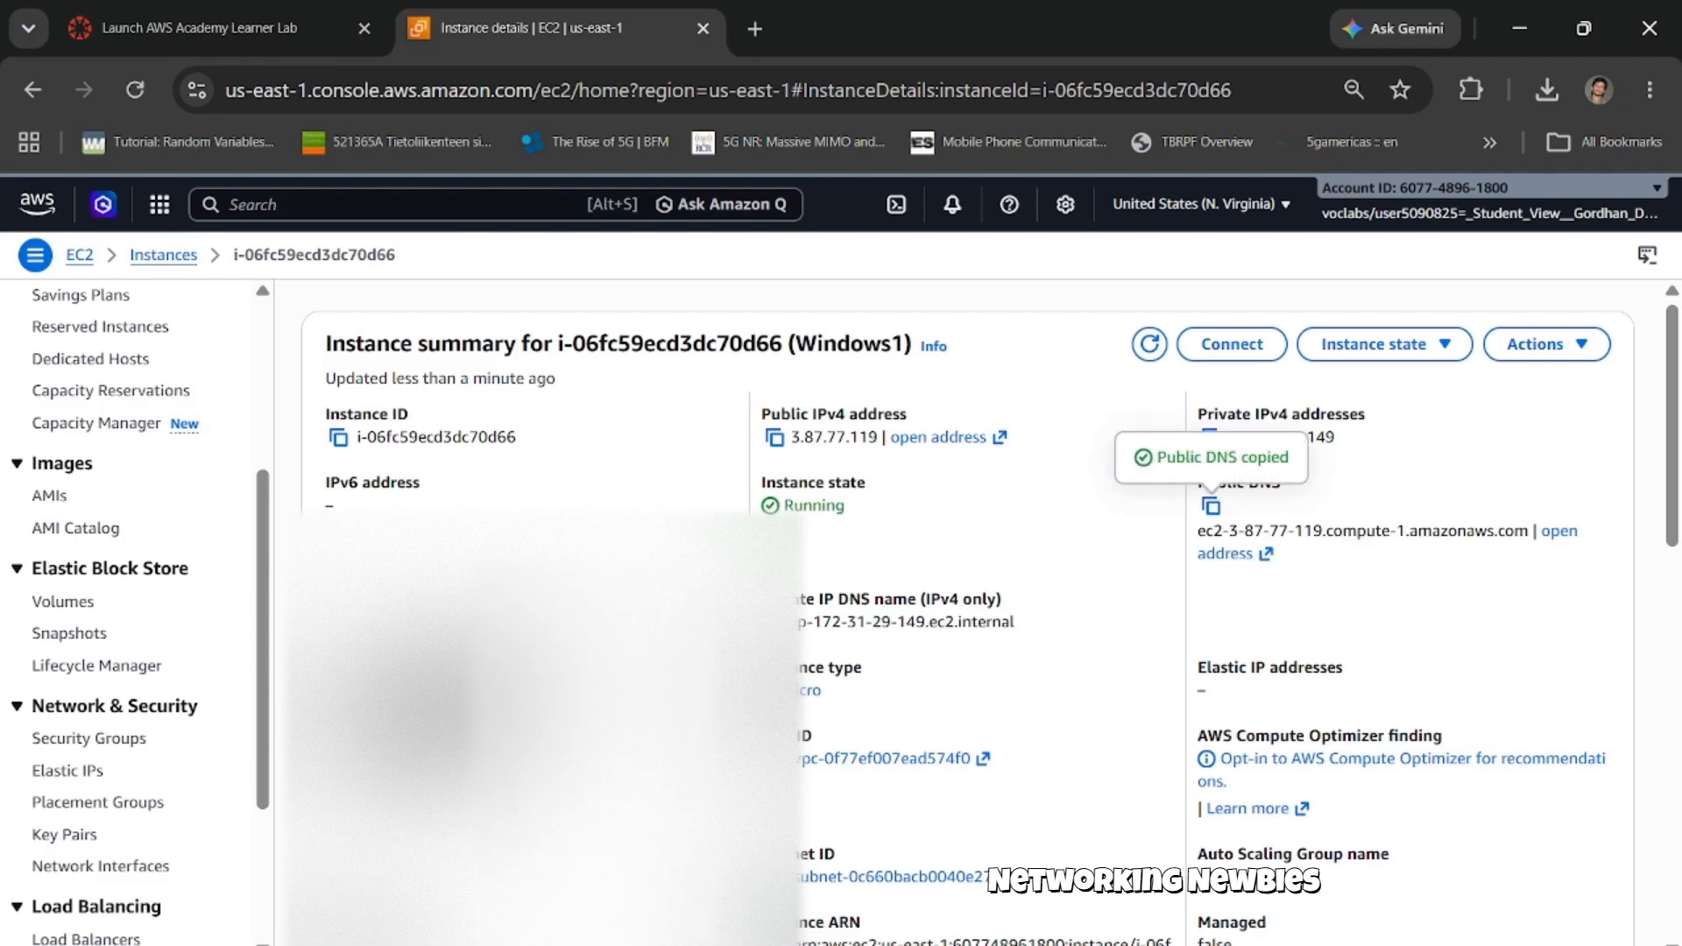
key("alt+Tab")
left_click_drag(670, 542, 800, 405)
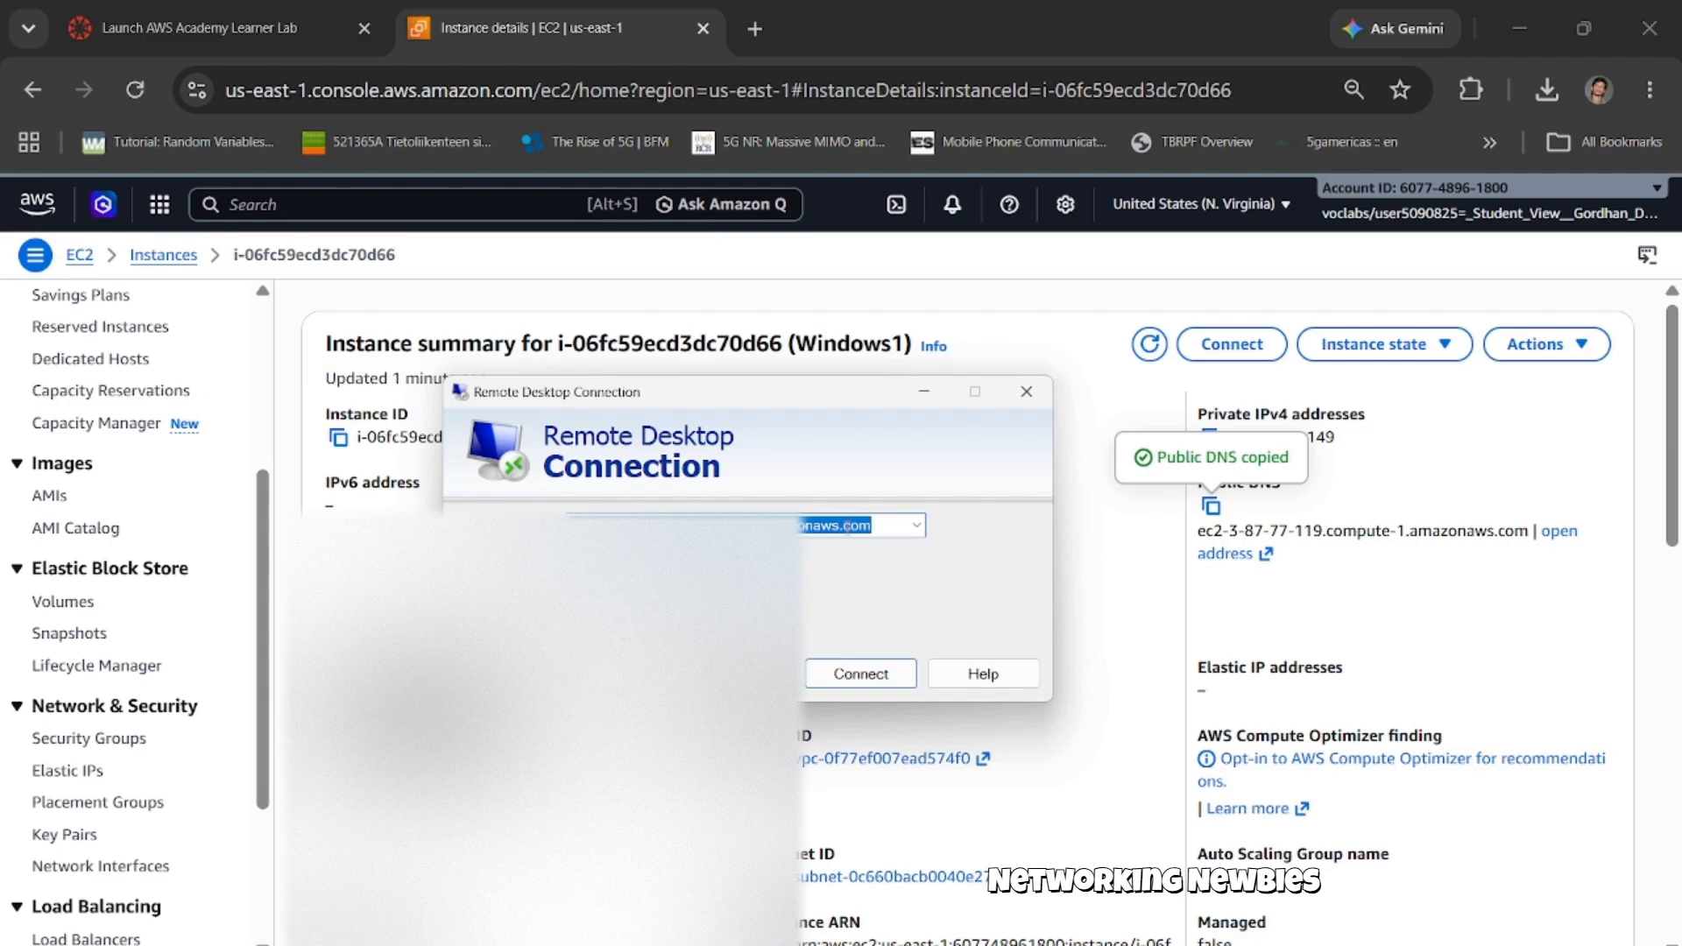
key("ctrl+v")
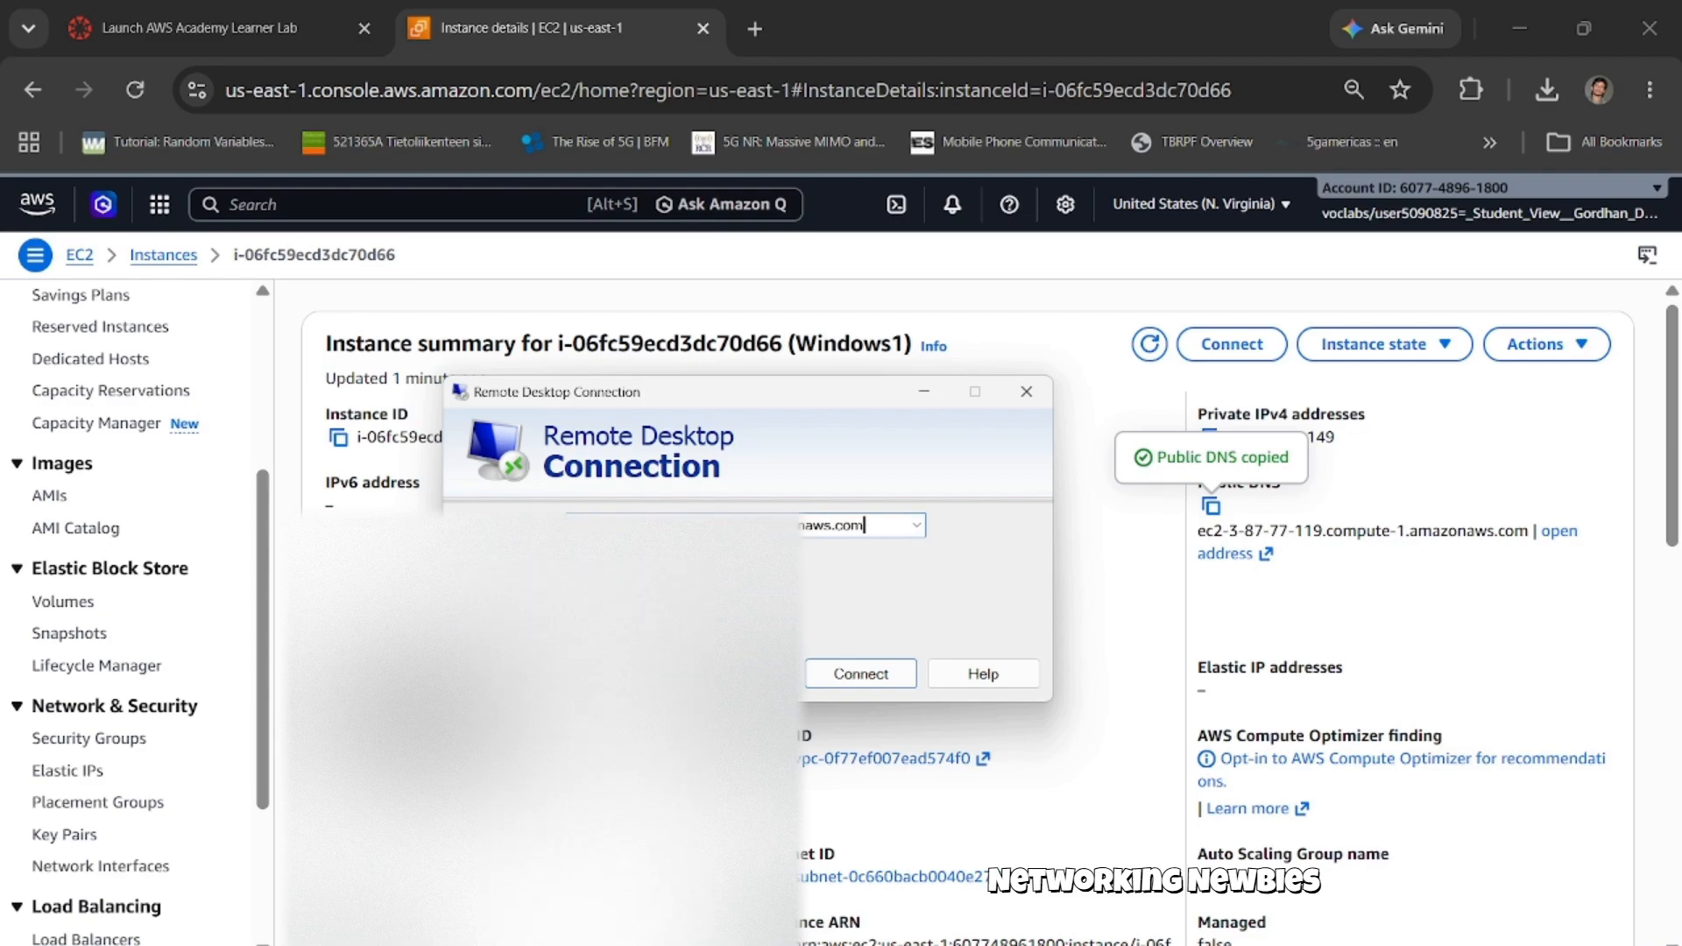
Fill in the user name in the expanded remote desktop options and start the connection.
left_click(513, 674)
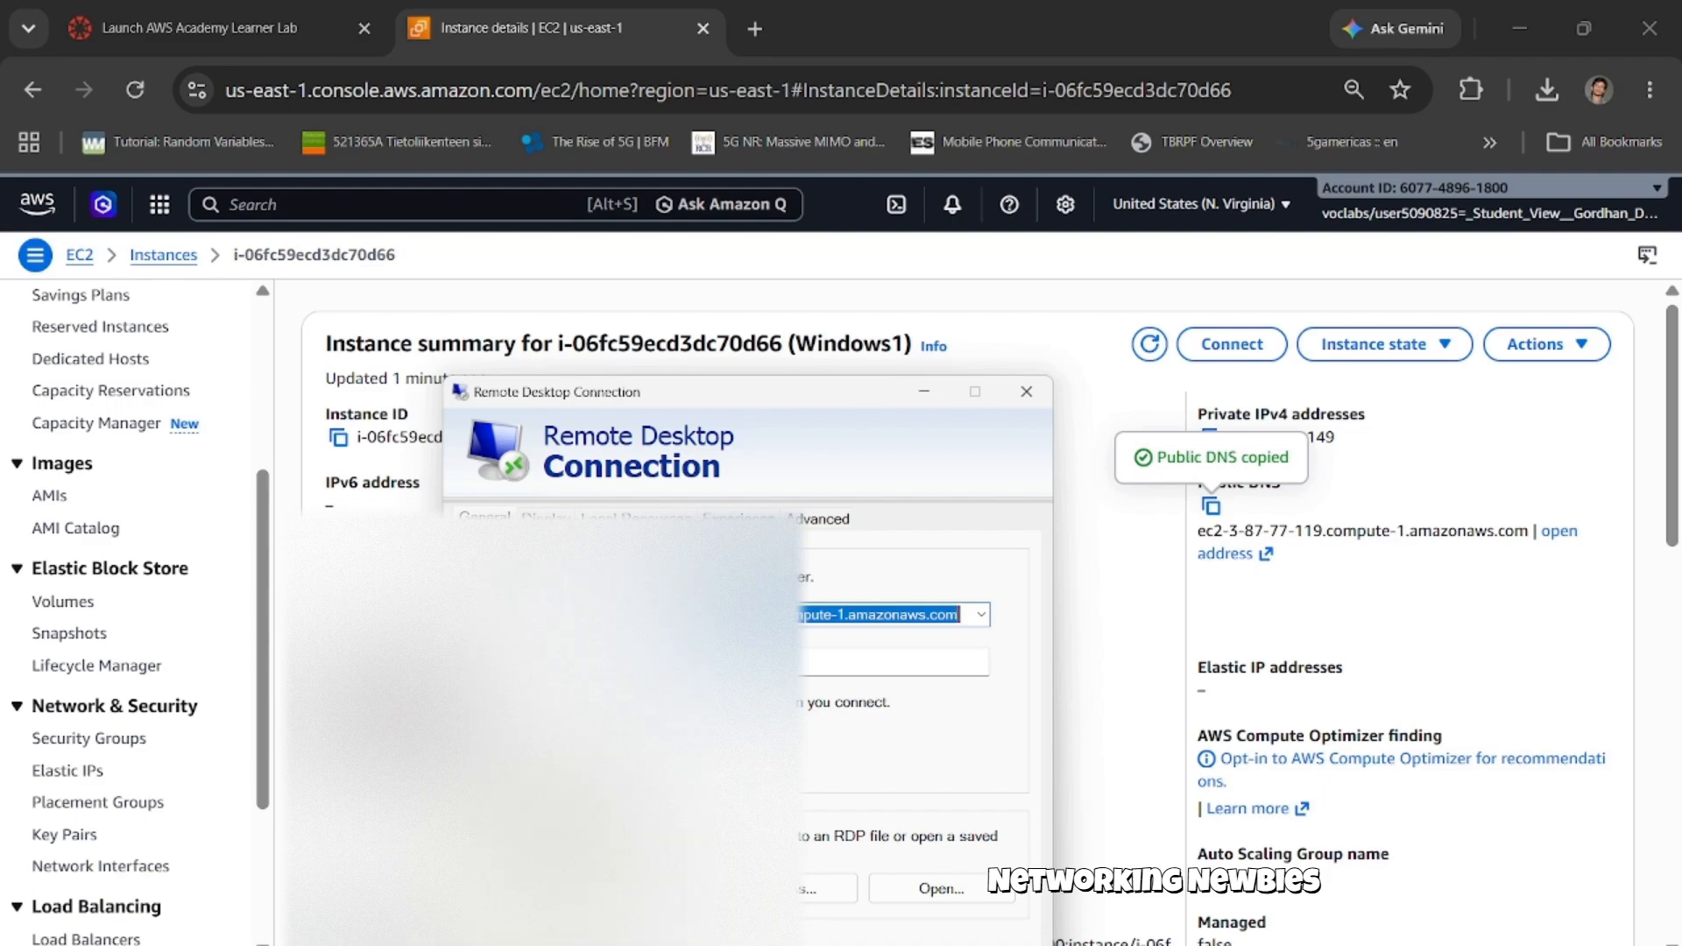
left_click(718, 662)
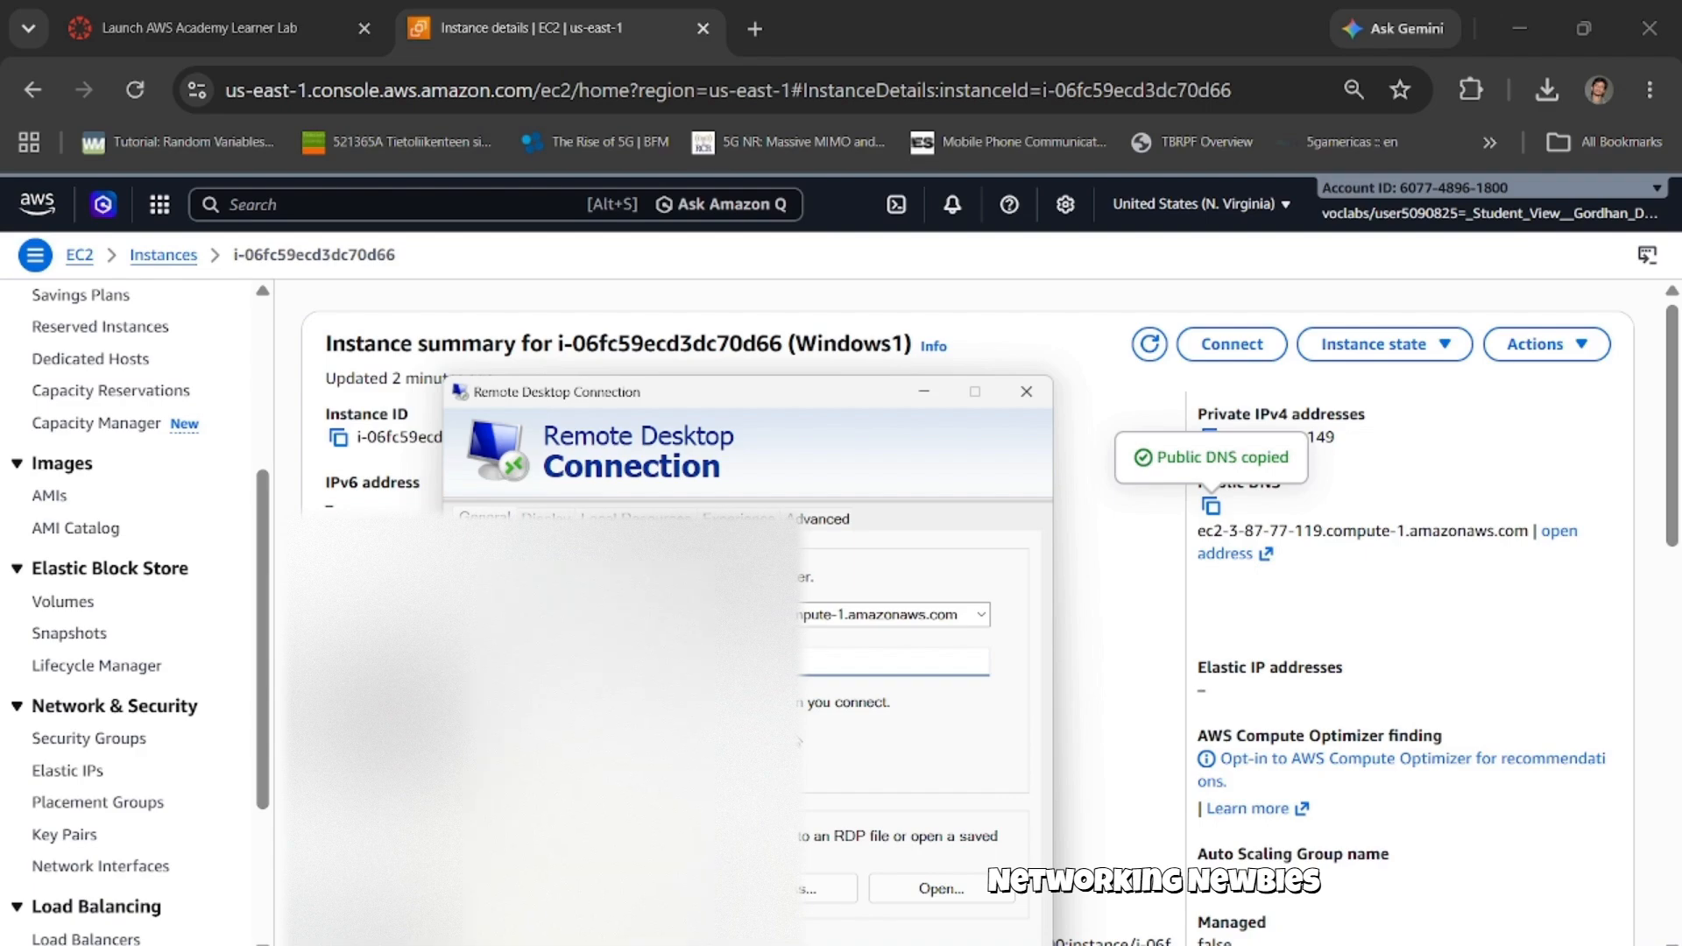
key("Return")
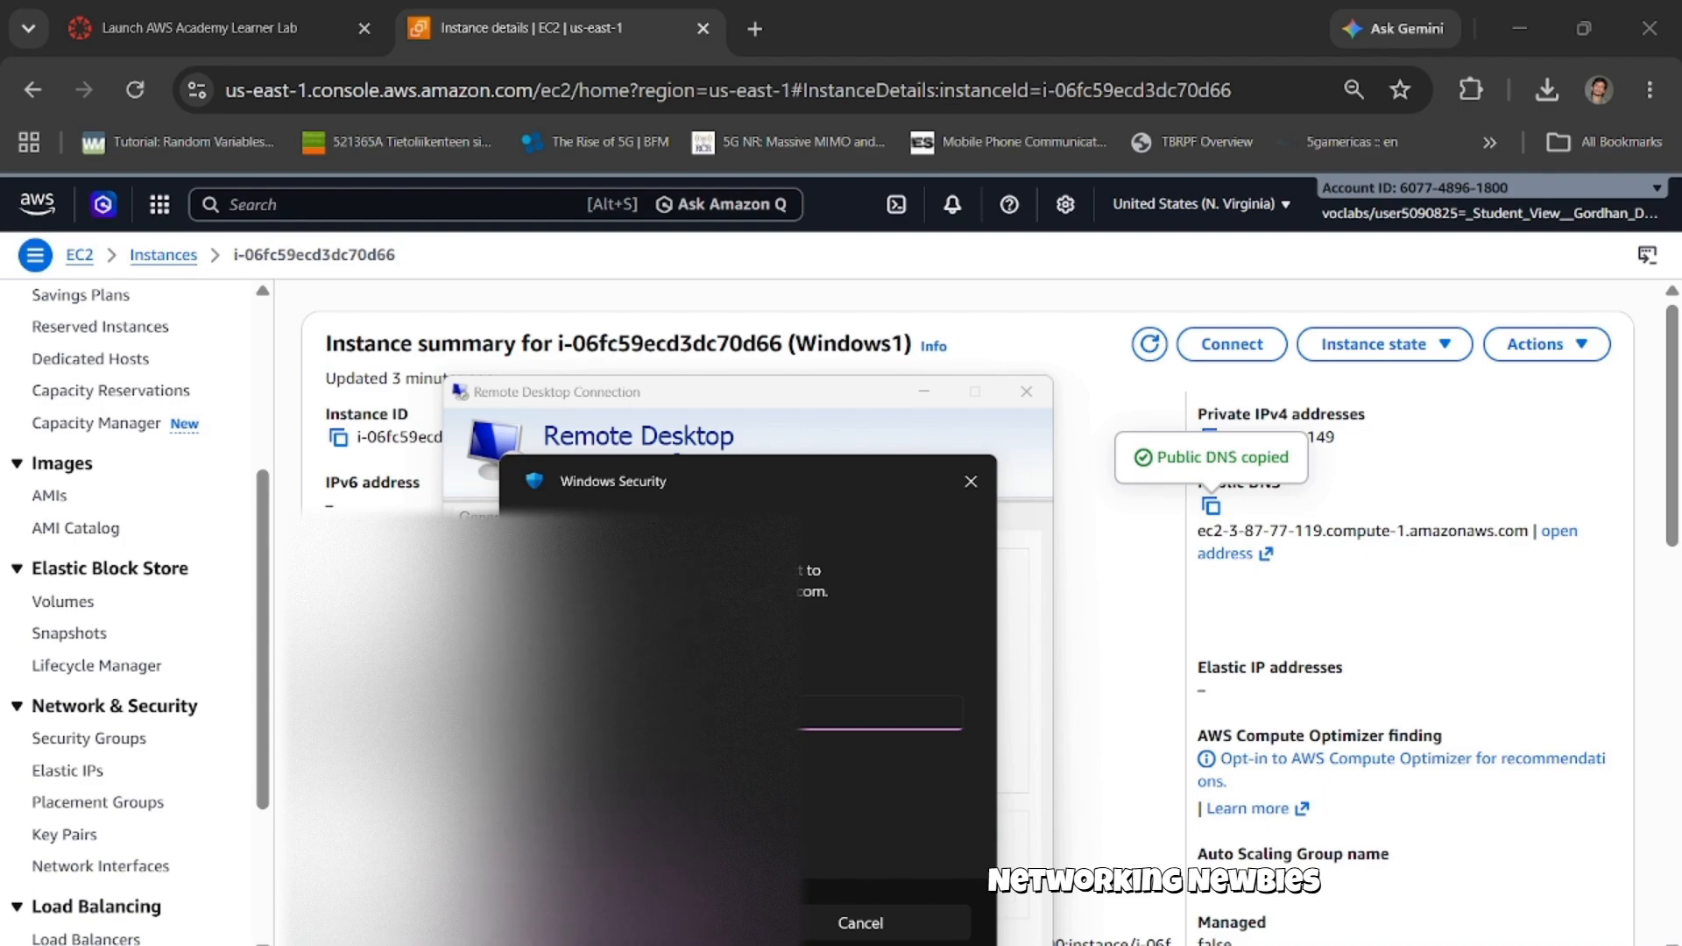
Switch back to the EC2 console and open the Get Windows password page for Windows1.
left_click(1588, 347)
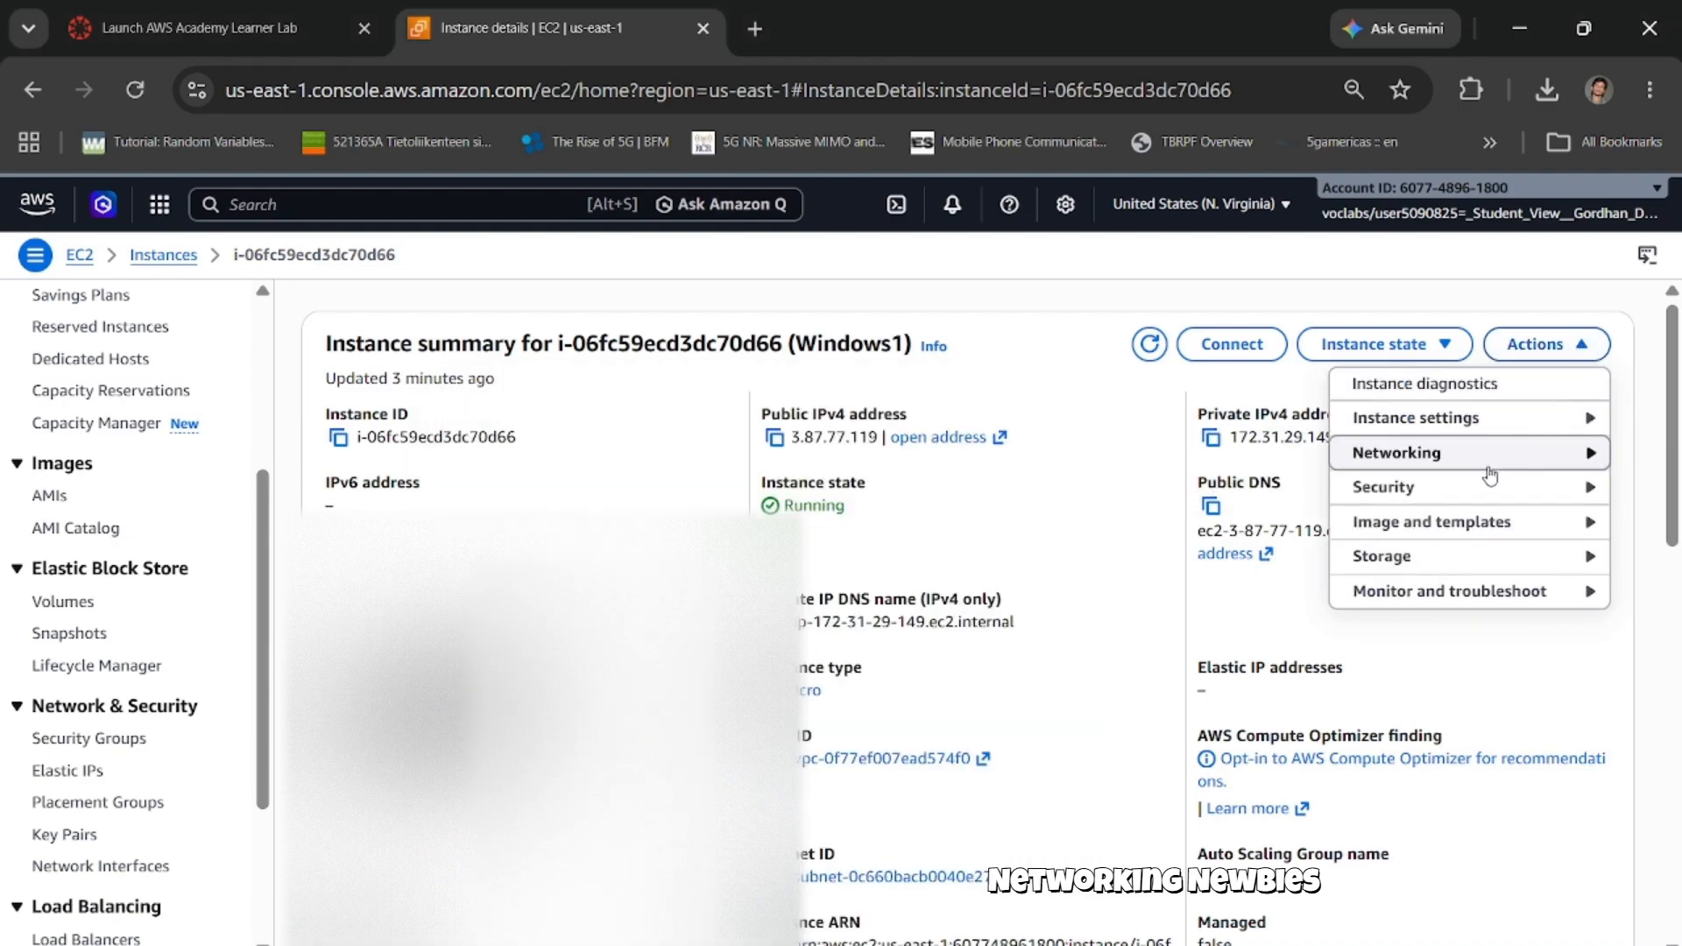
mouse_move(1481, 493)
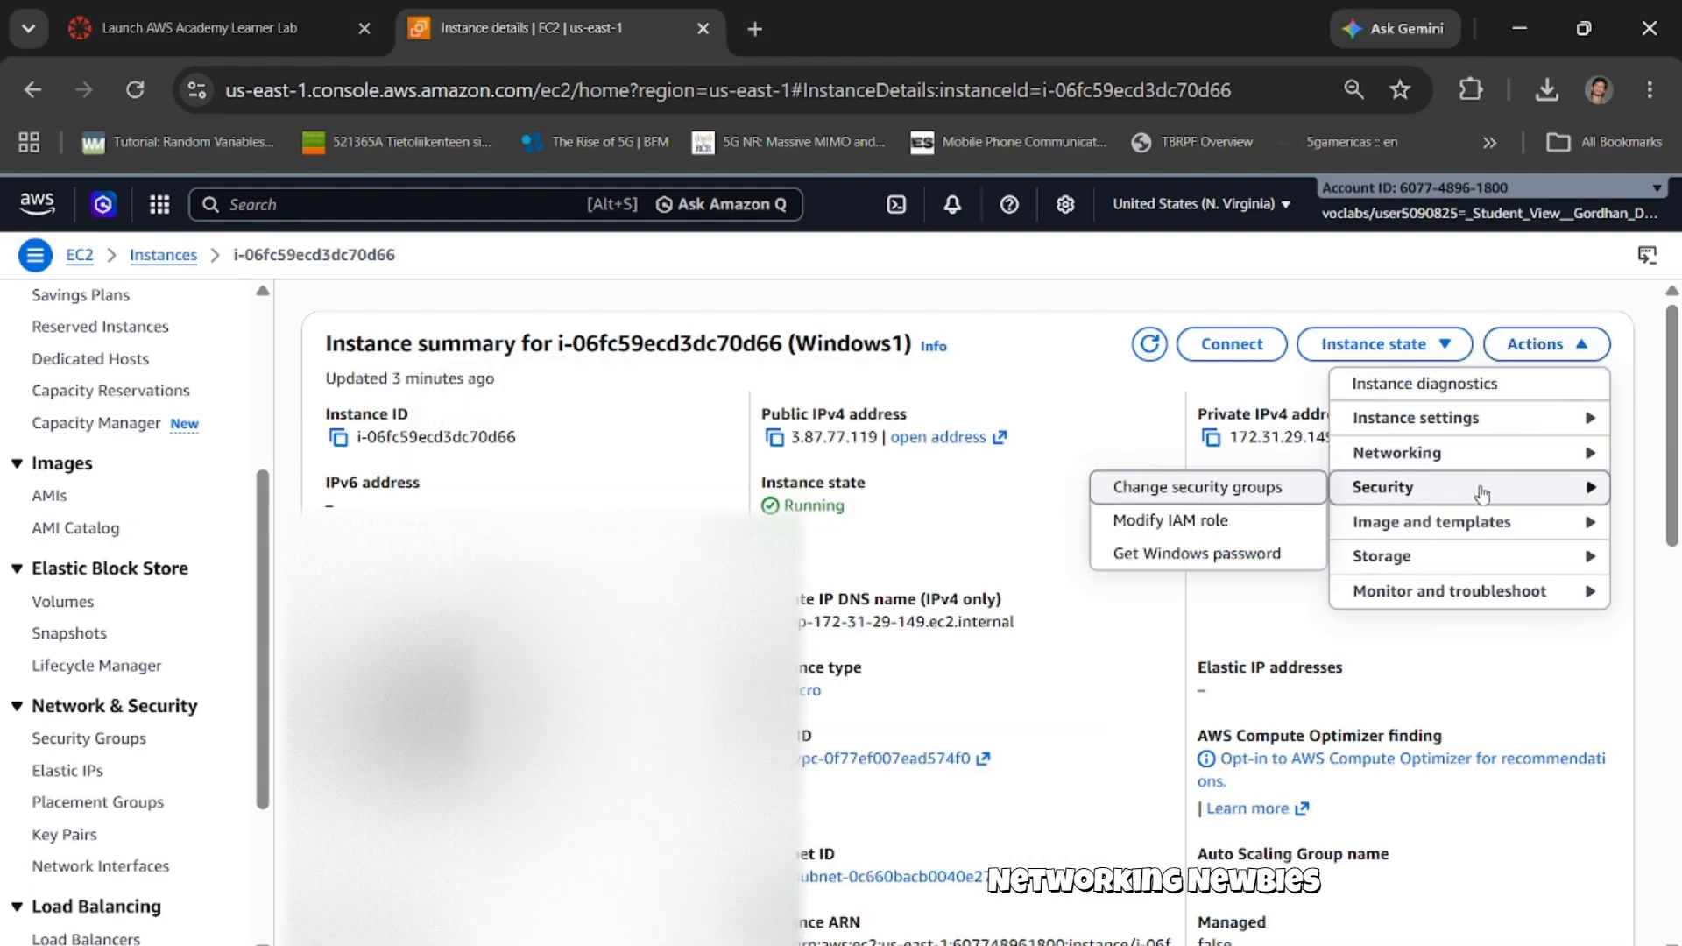
left_click(1209, 556)
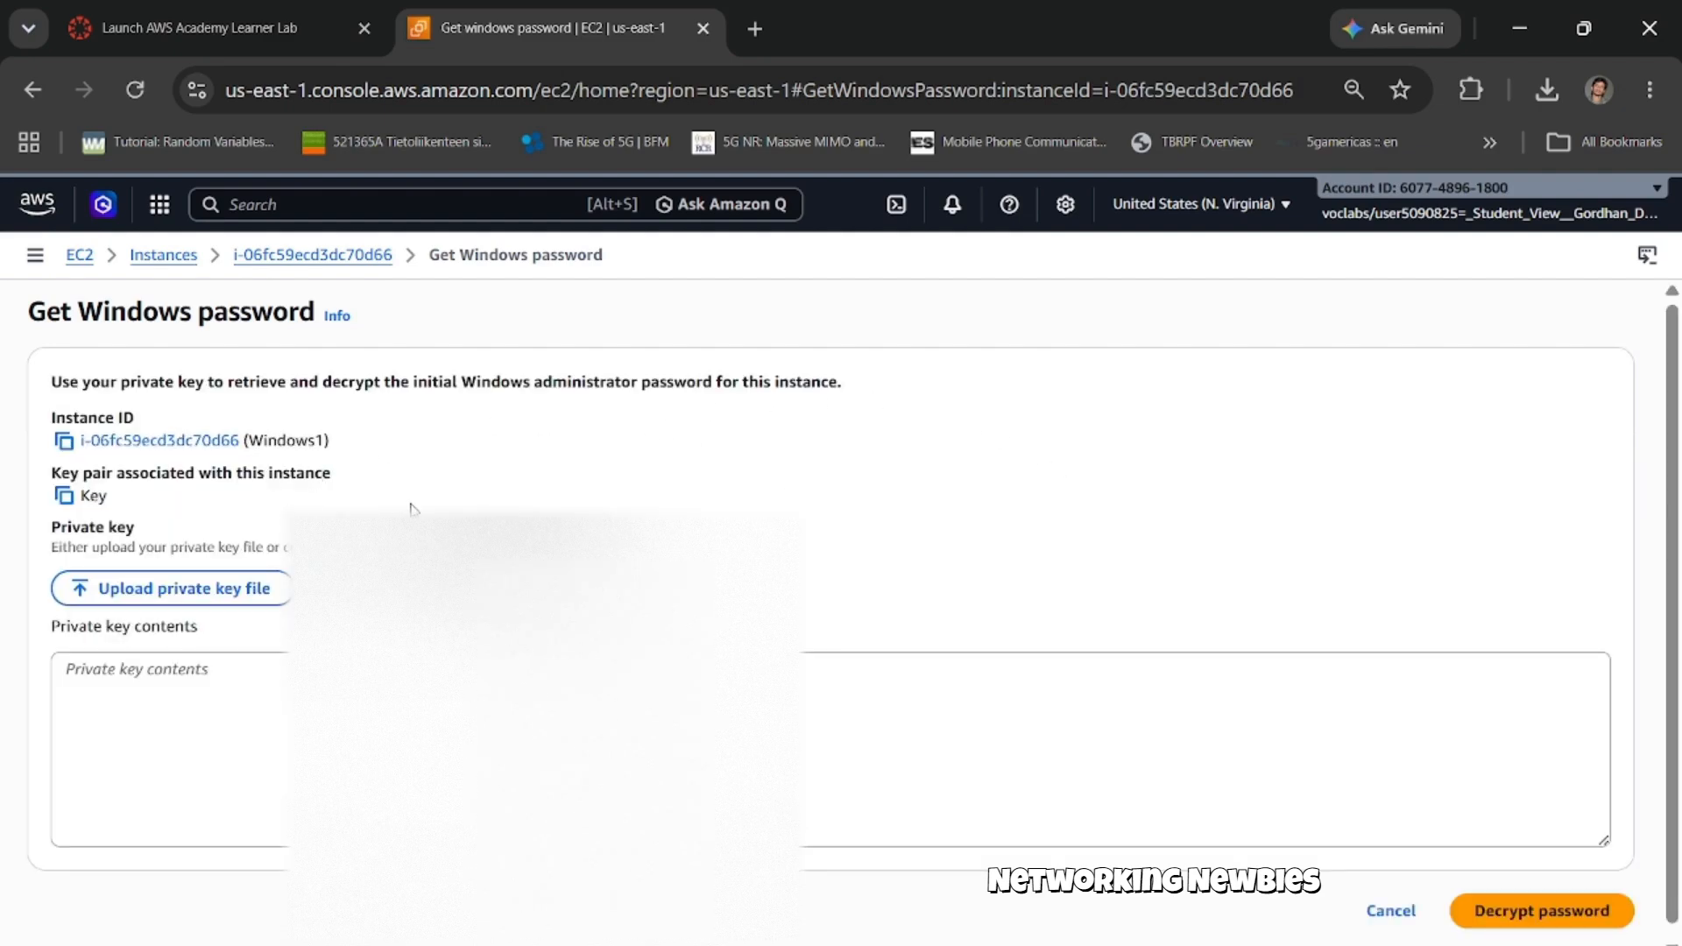
Upload the Key.pem file from Downloads as the private key for decrypting the Windows password.
left_click(151, 599)
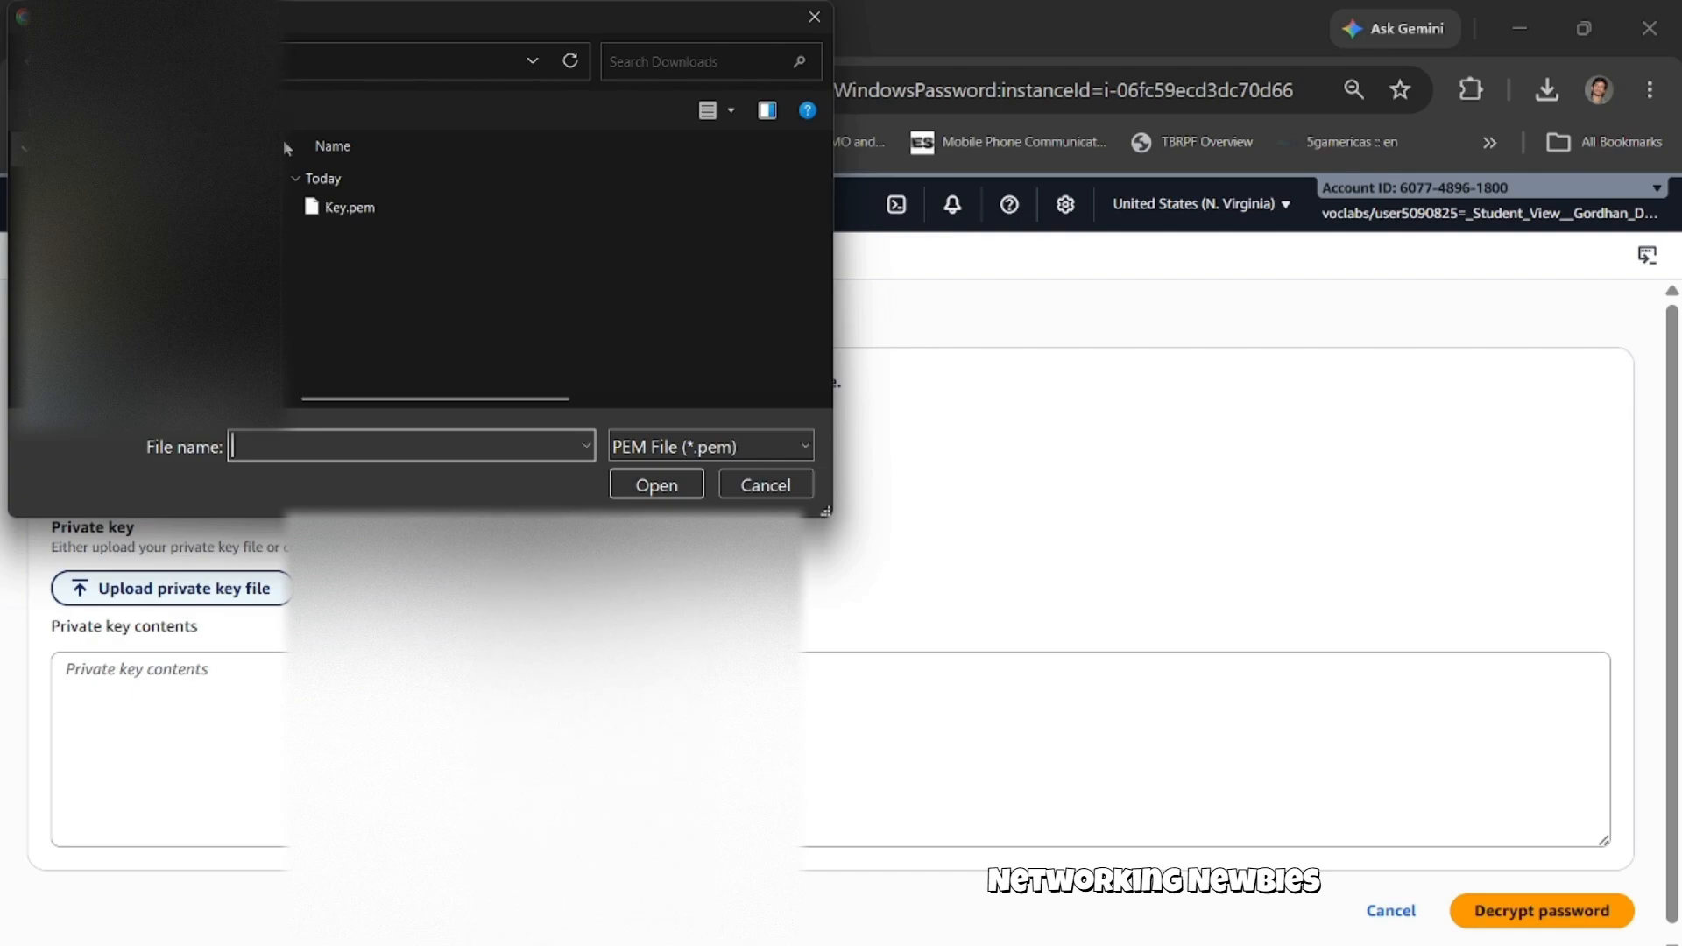
left_click(355, 215)
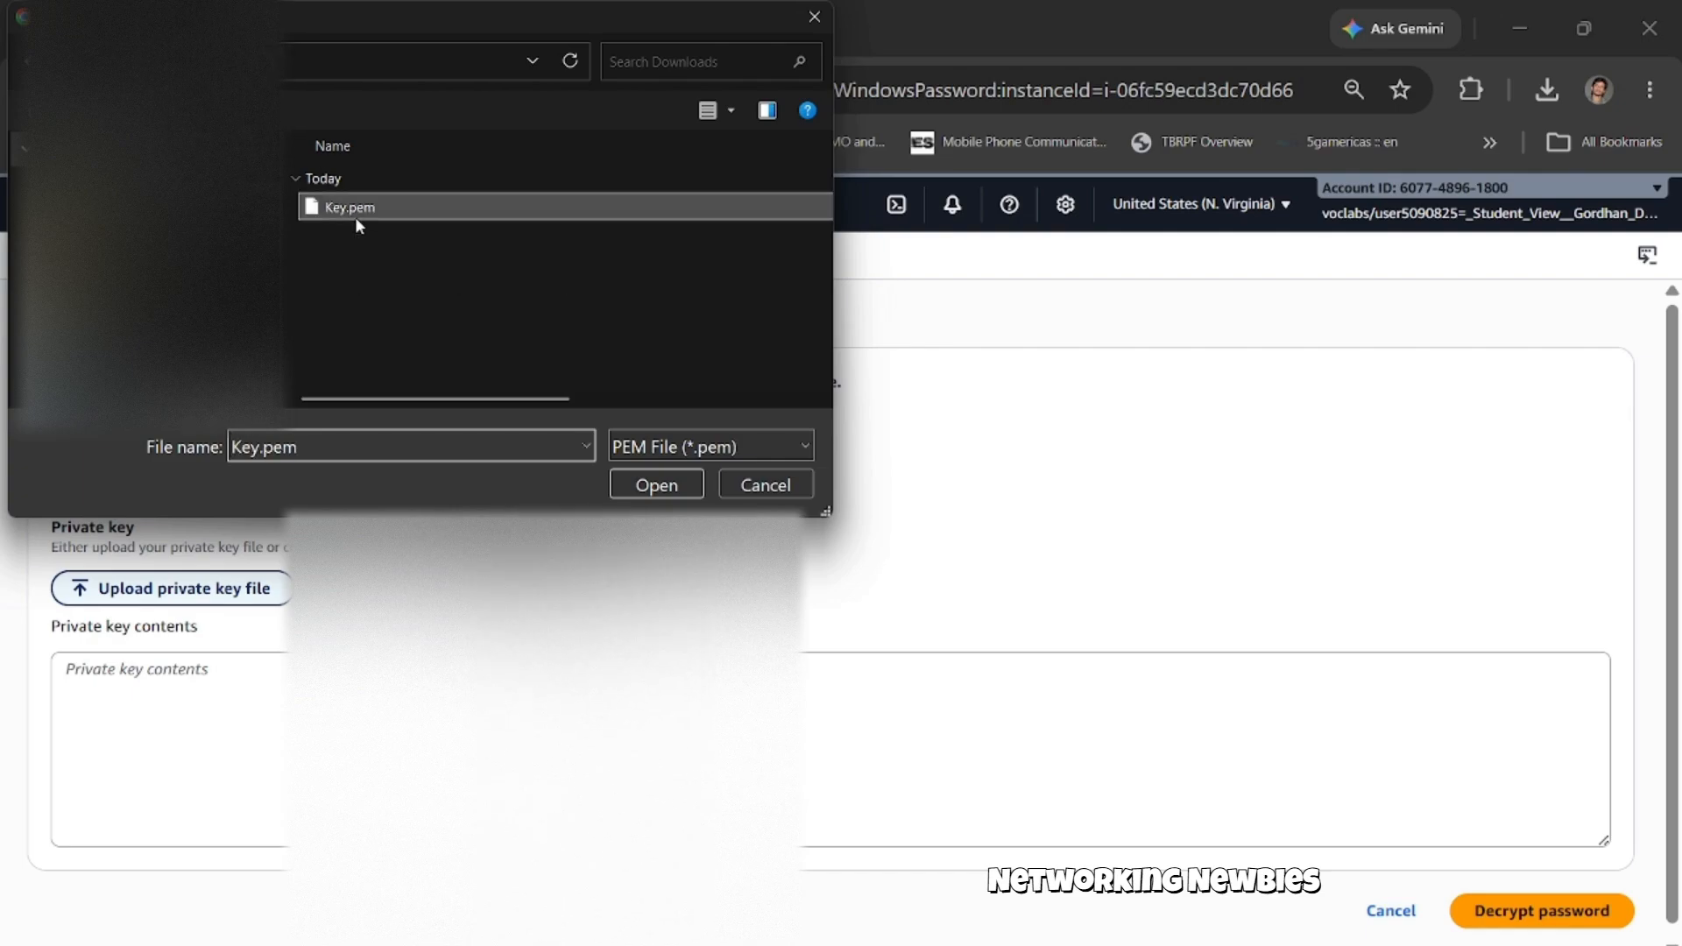
left_click(636, 494)
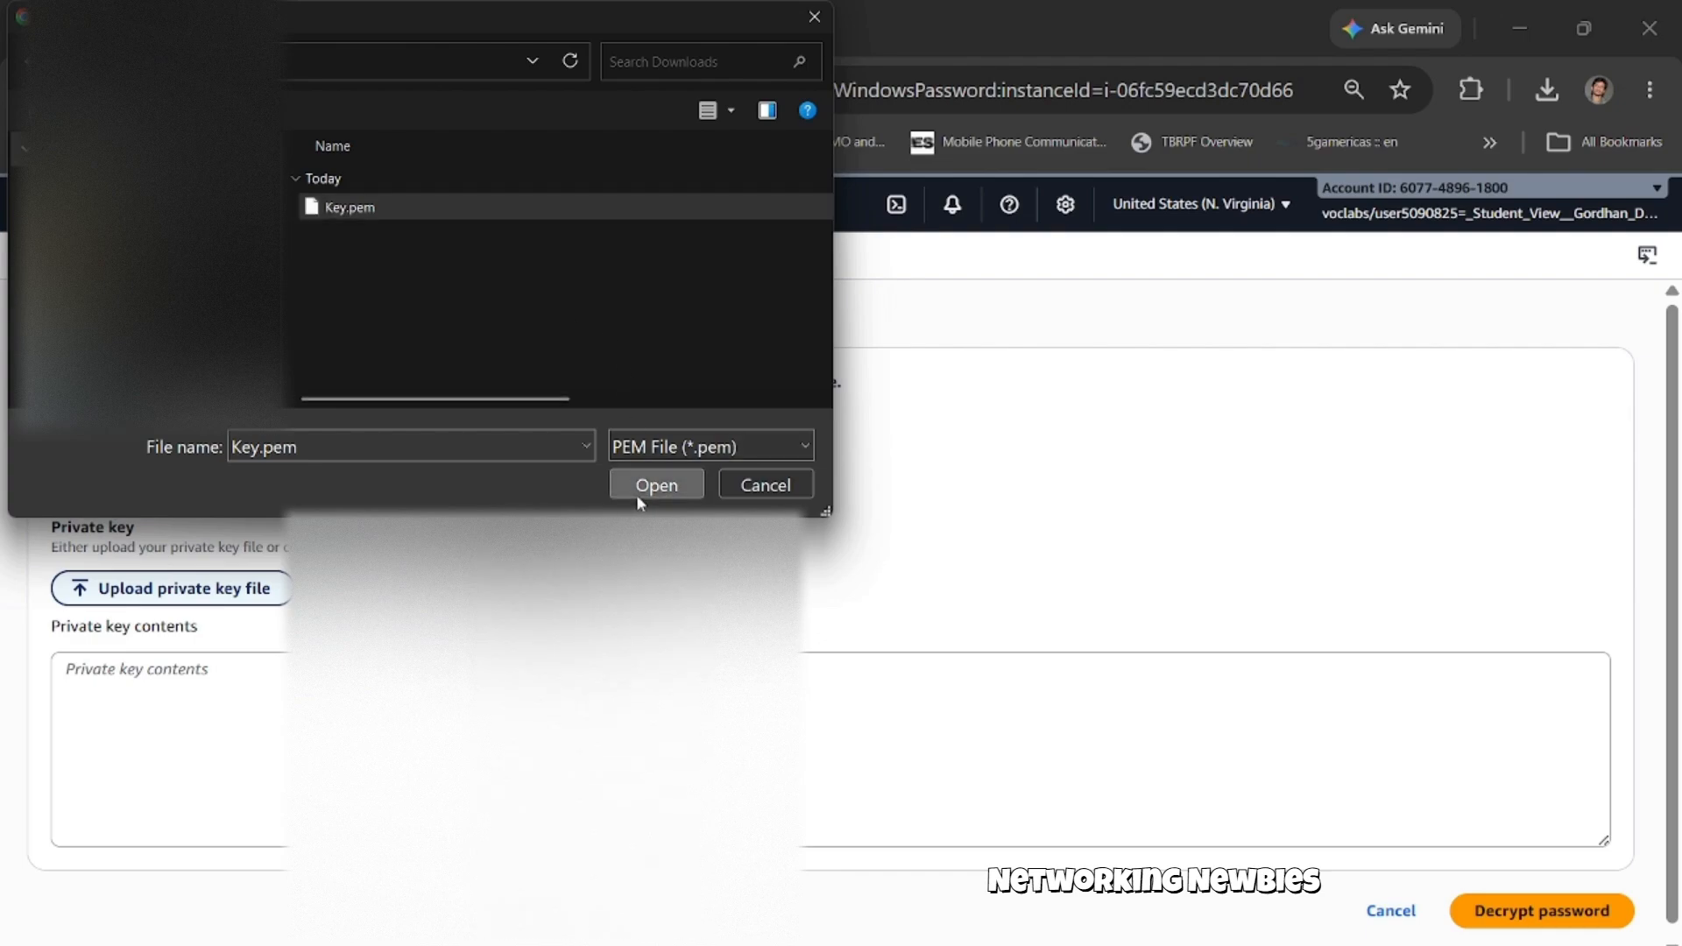
Decrypt the Windows administrator password with the uploaded key, copy it and close the password details.
scroll(639, 497, "down", 1)
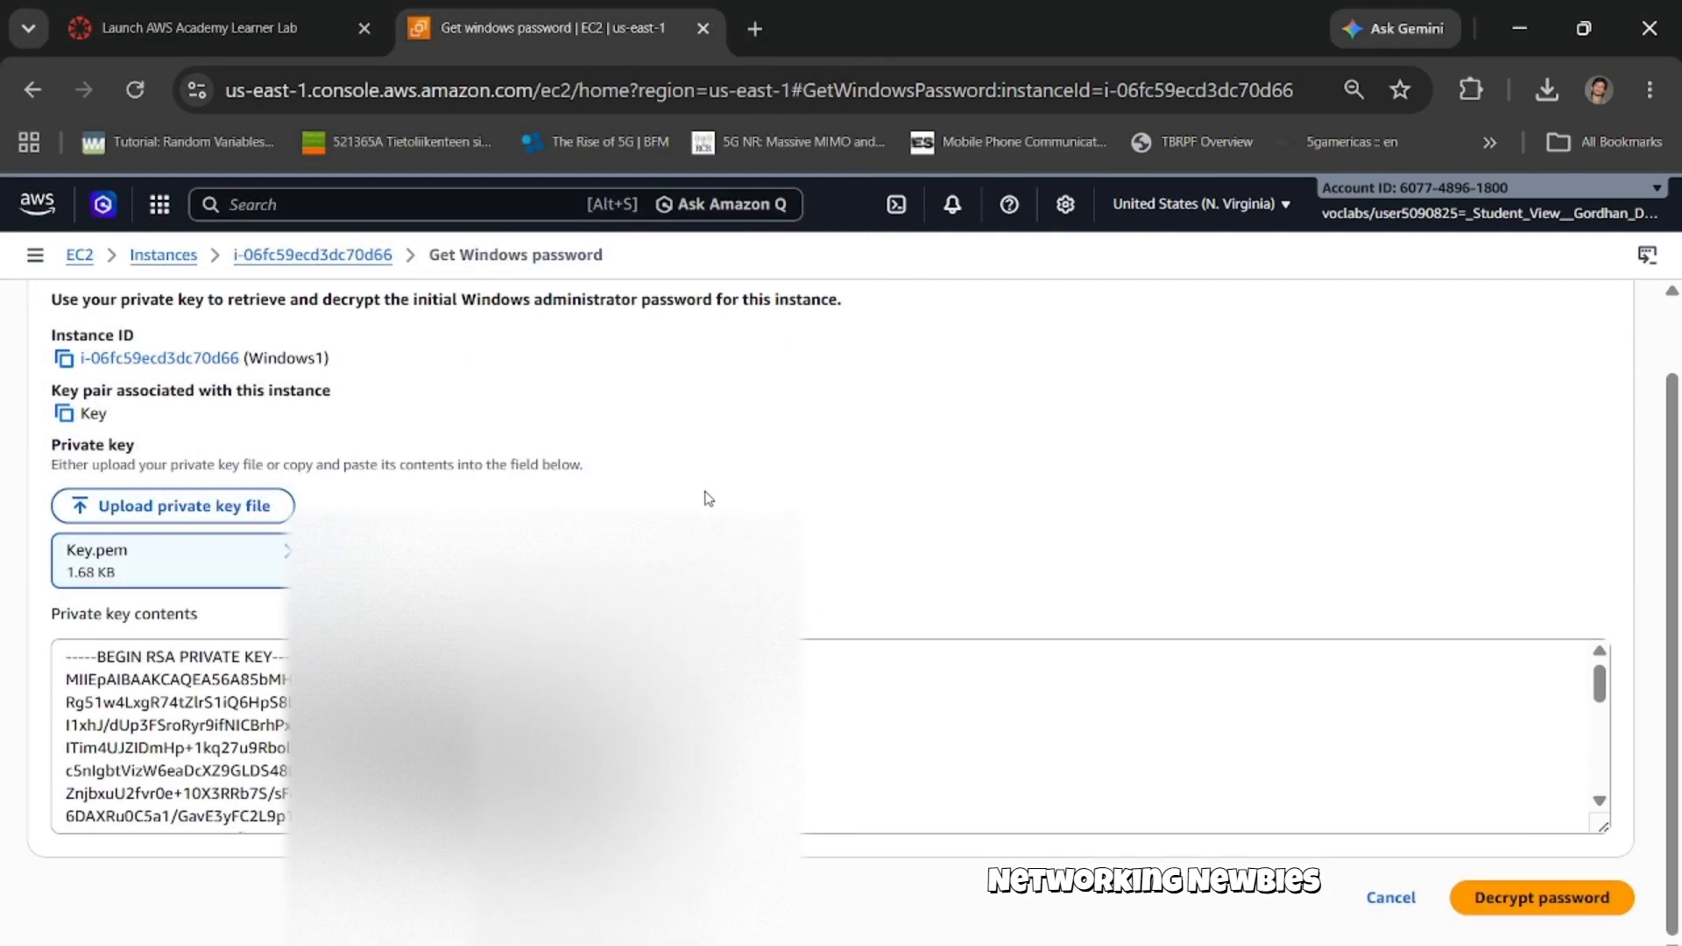
left_click(1540, 911)
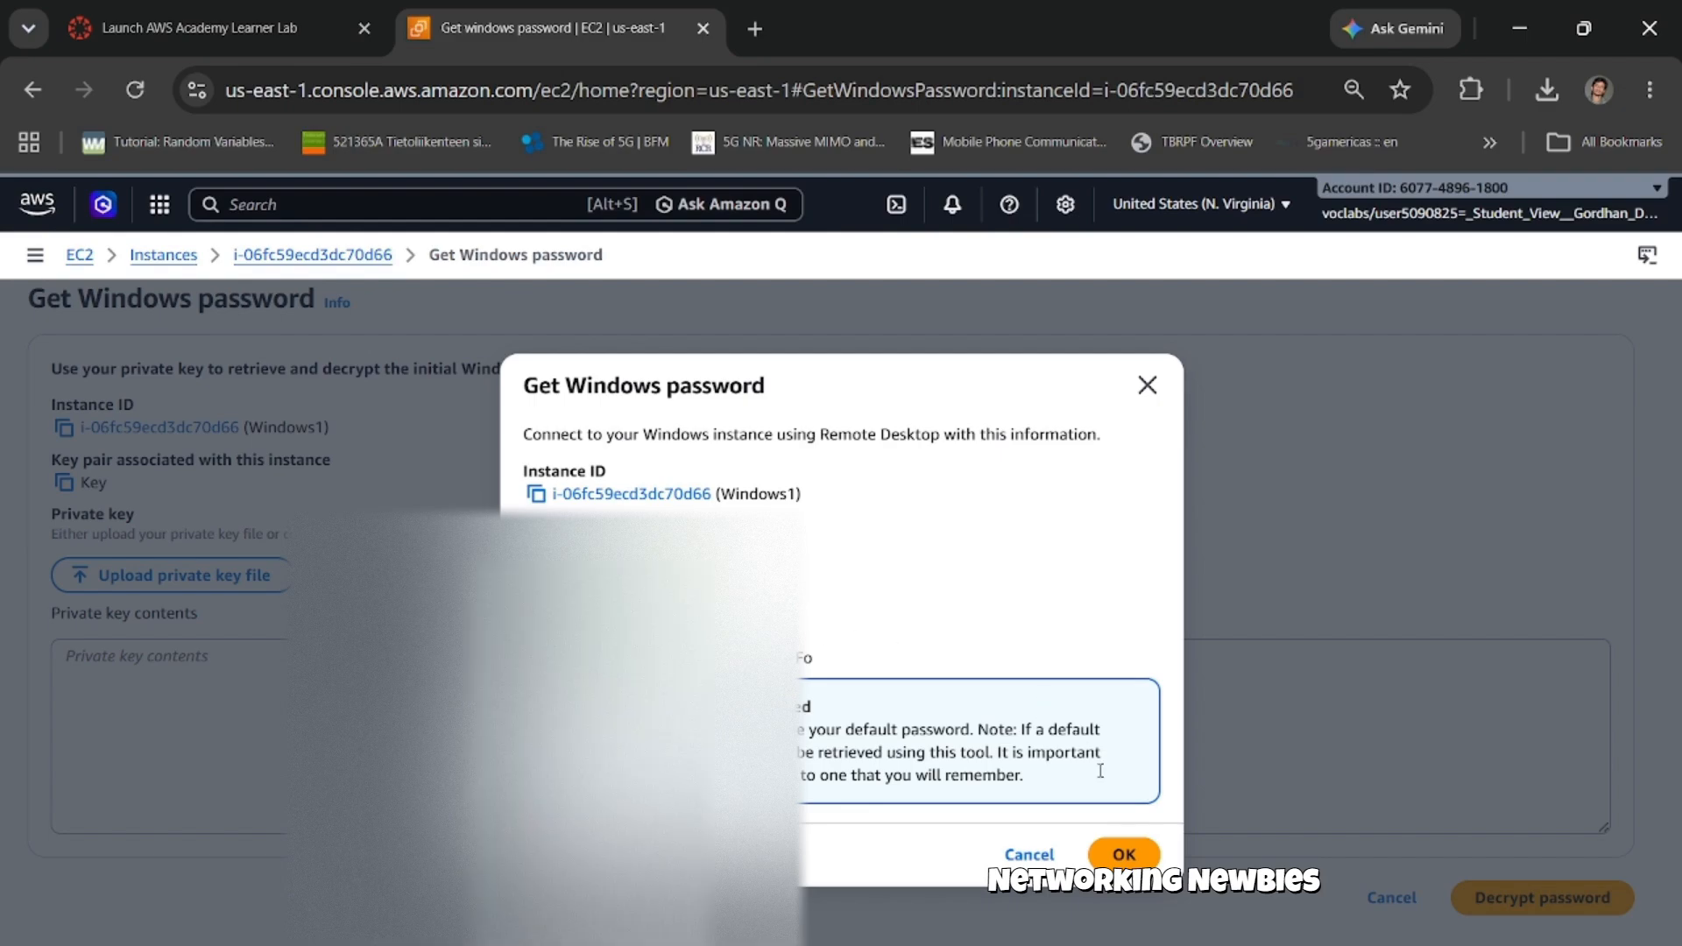
left_click(1126, 855)
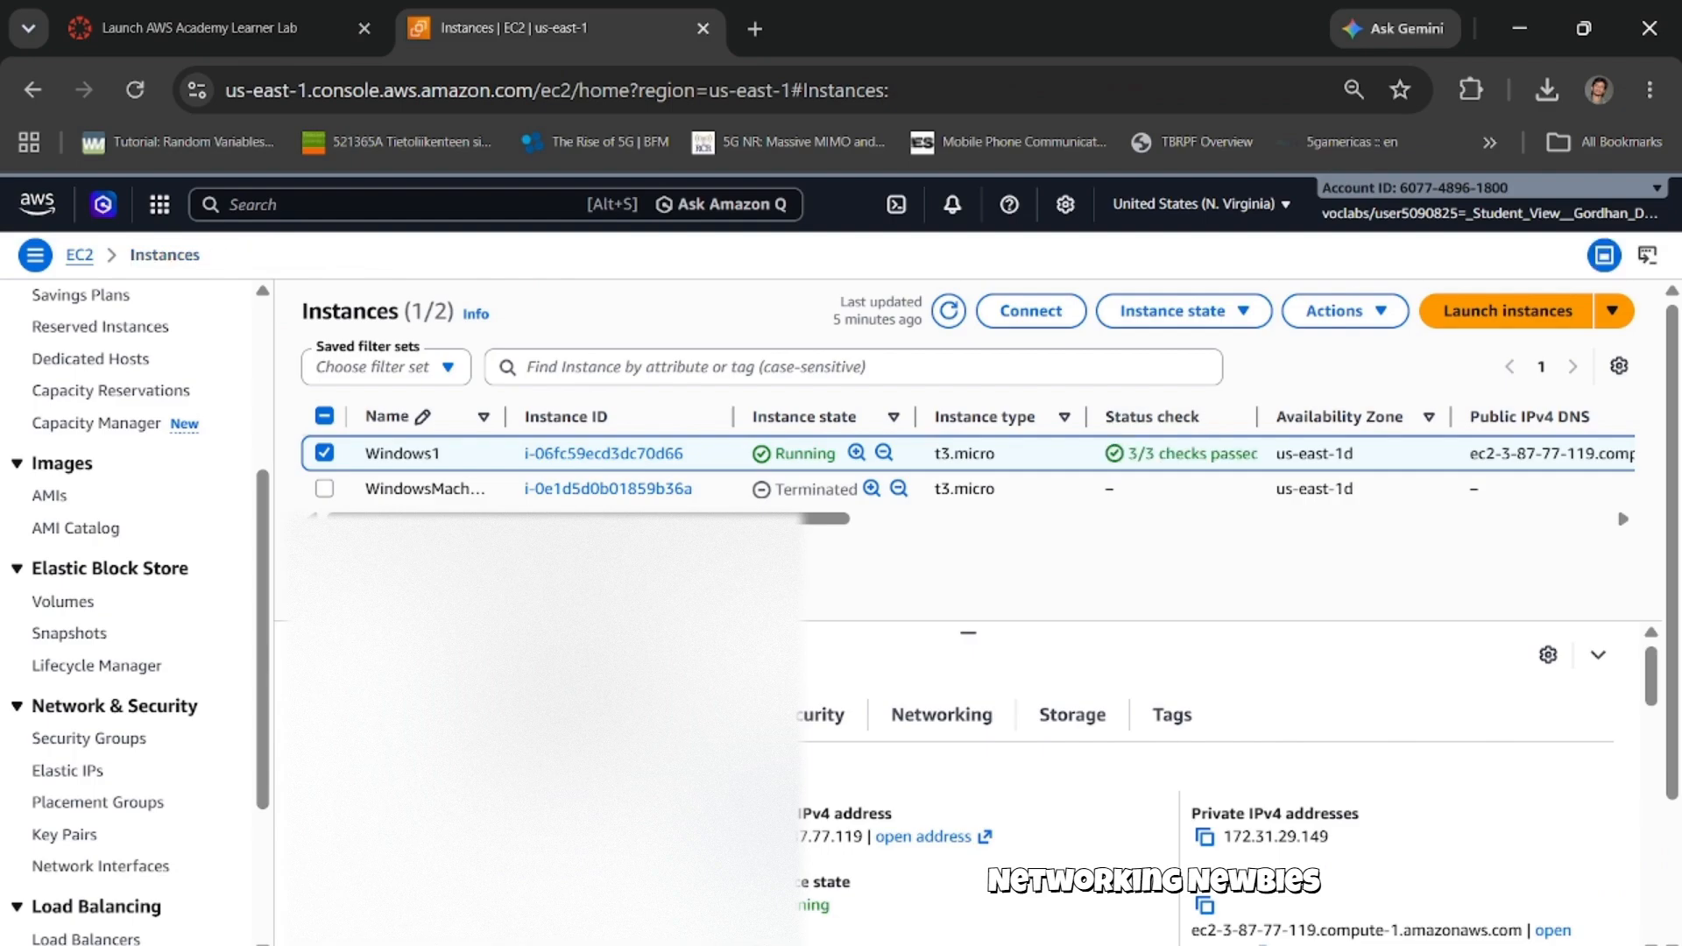
Switch to Remote Desktop Connection, paste the decrypted account password and accept the unverified certificate to connect to Windows1.
key("alt+Tab")
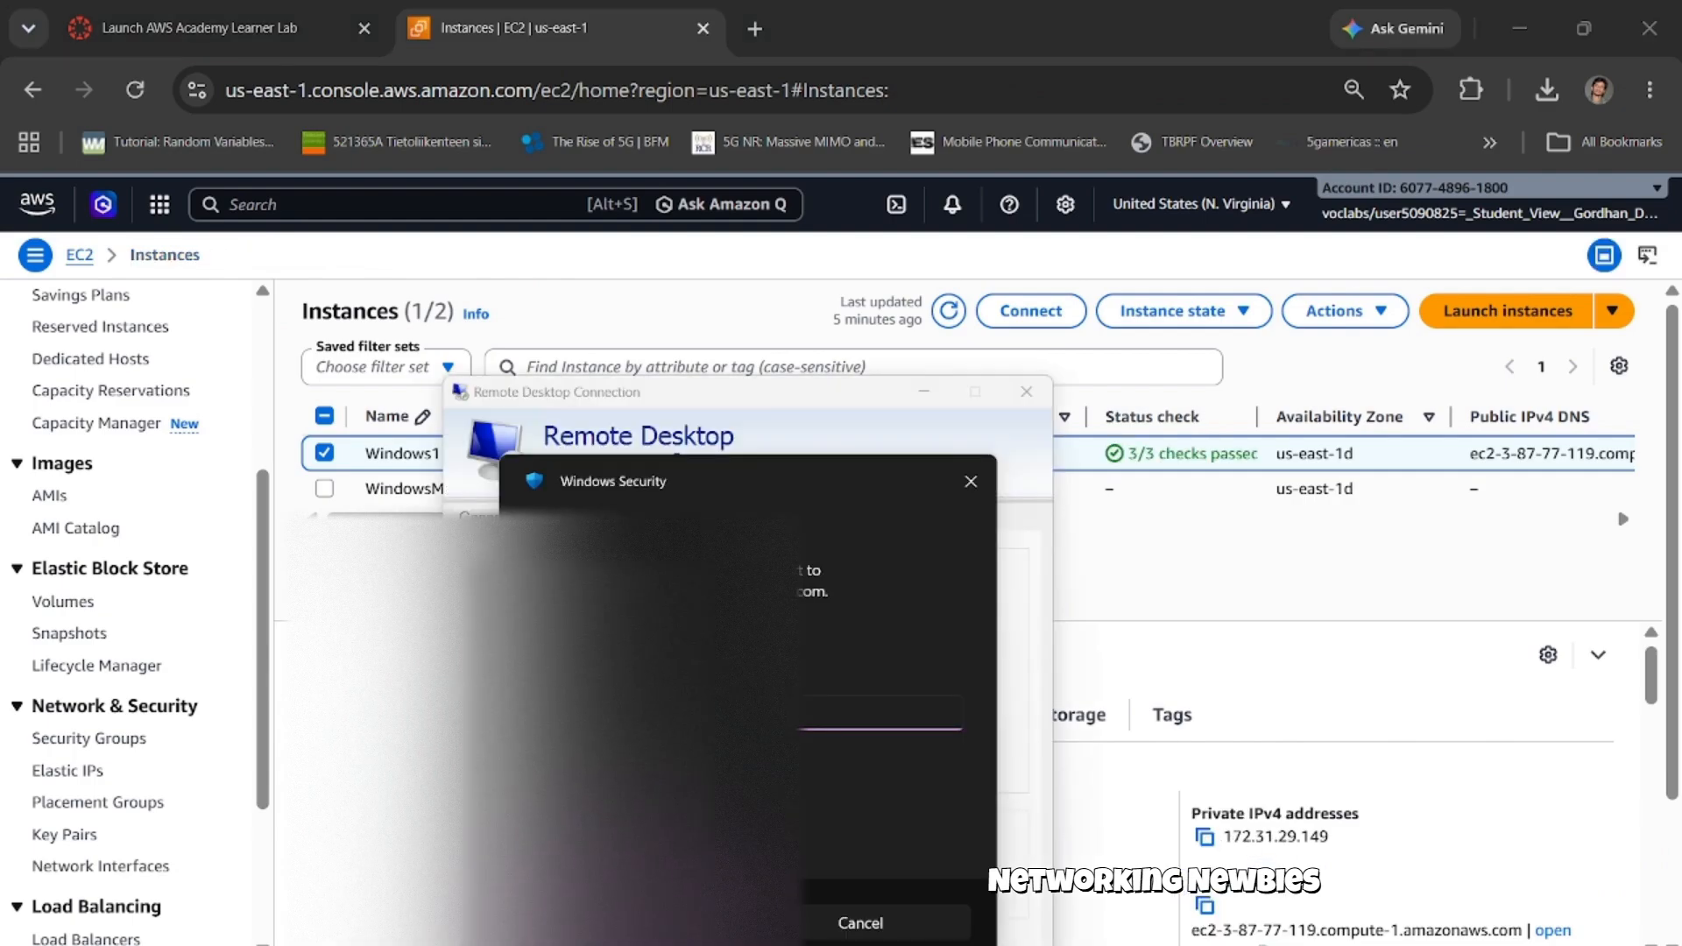
key("ctrl+v")
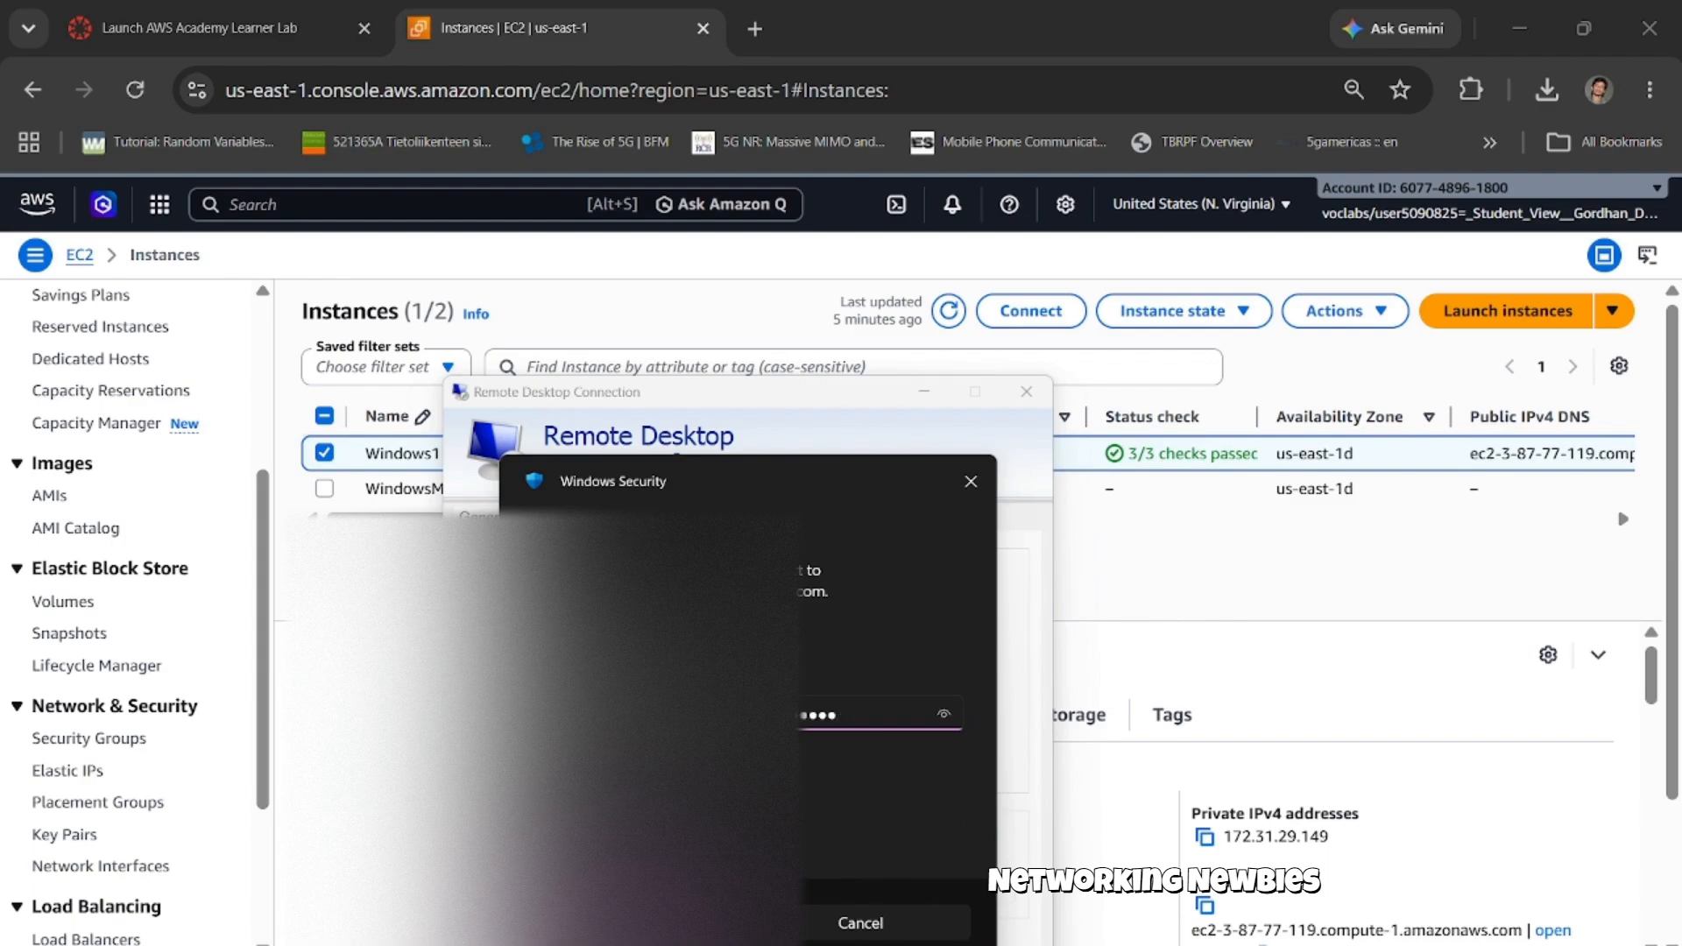
key("Return")
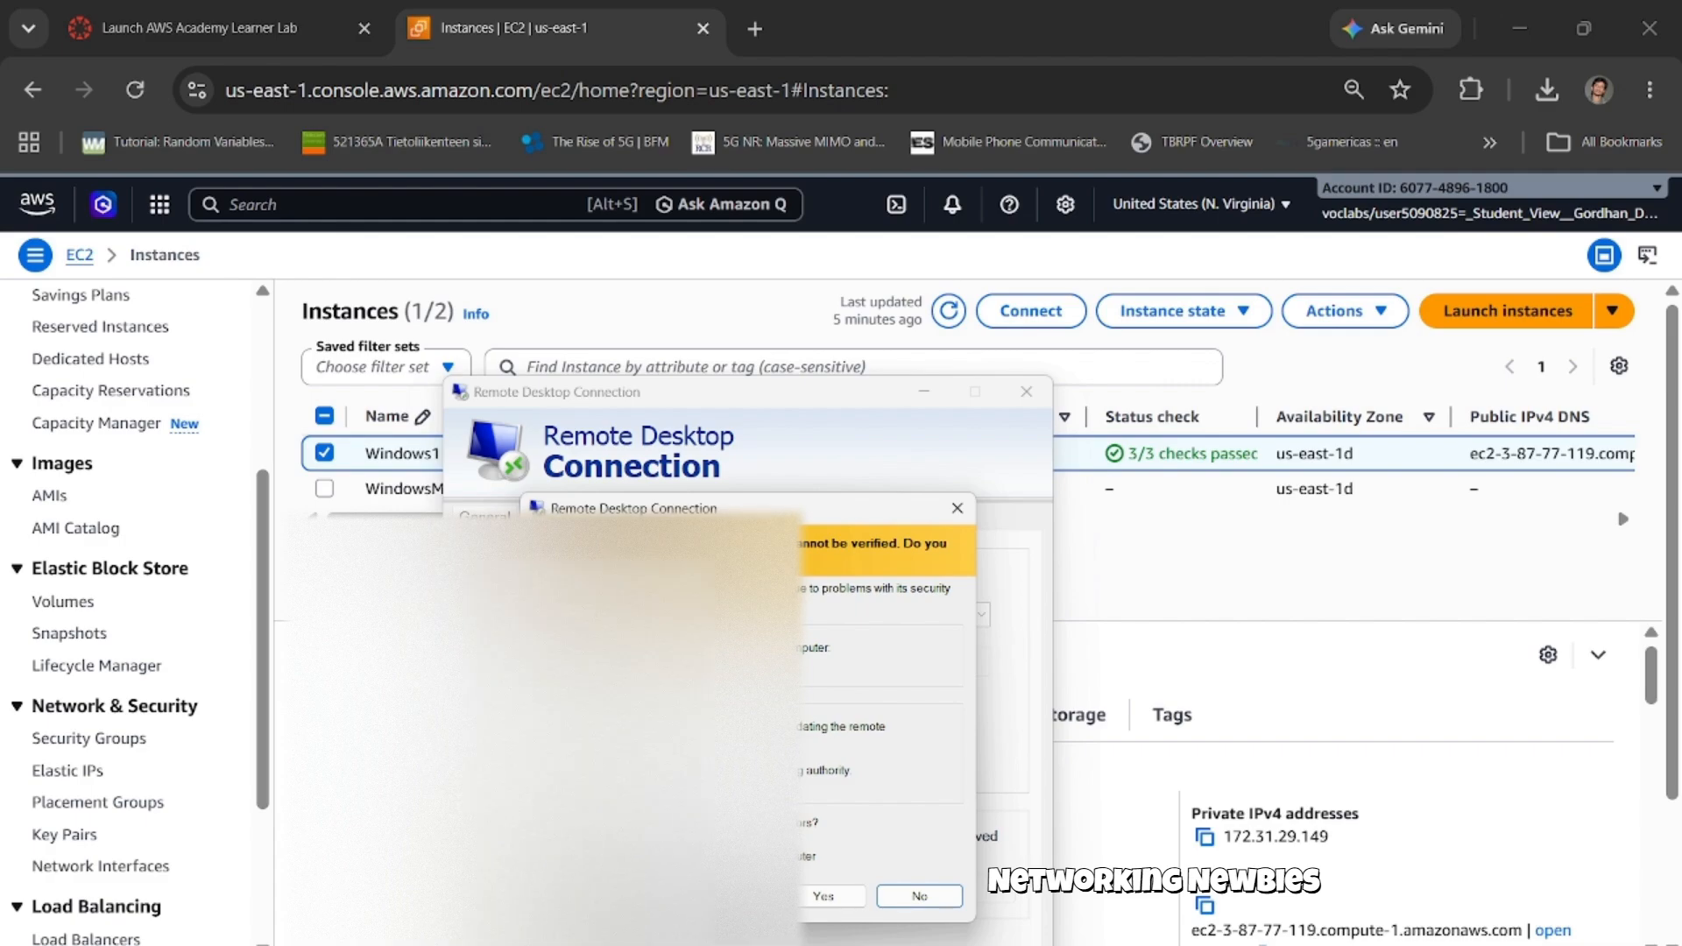
left_click(828, 897)
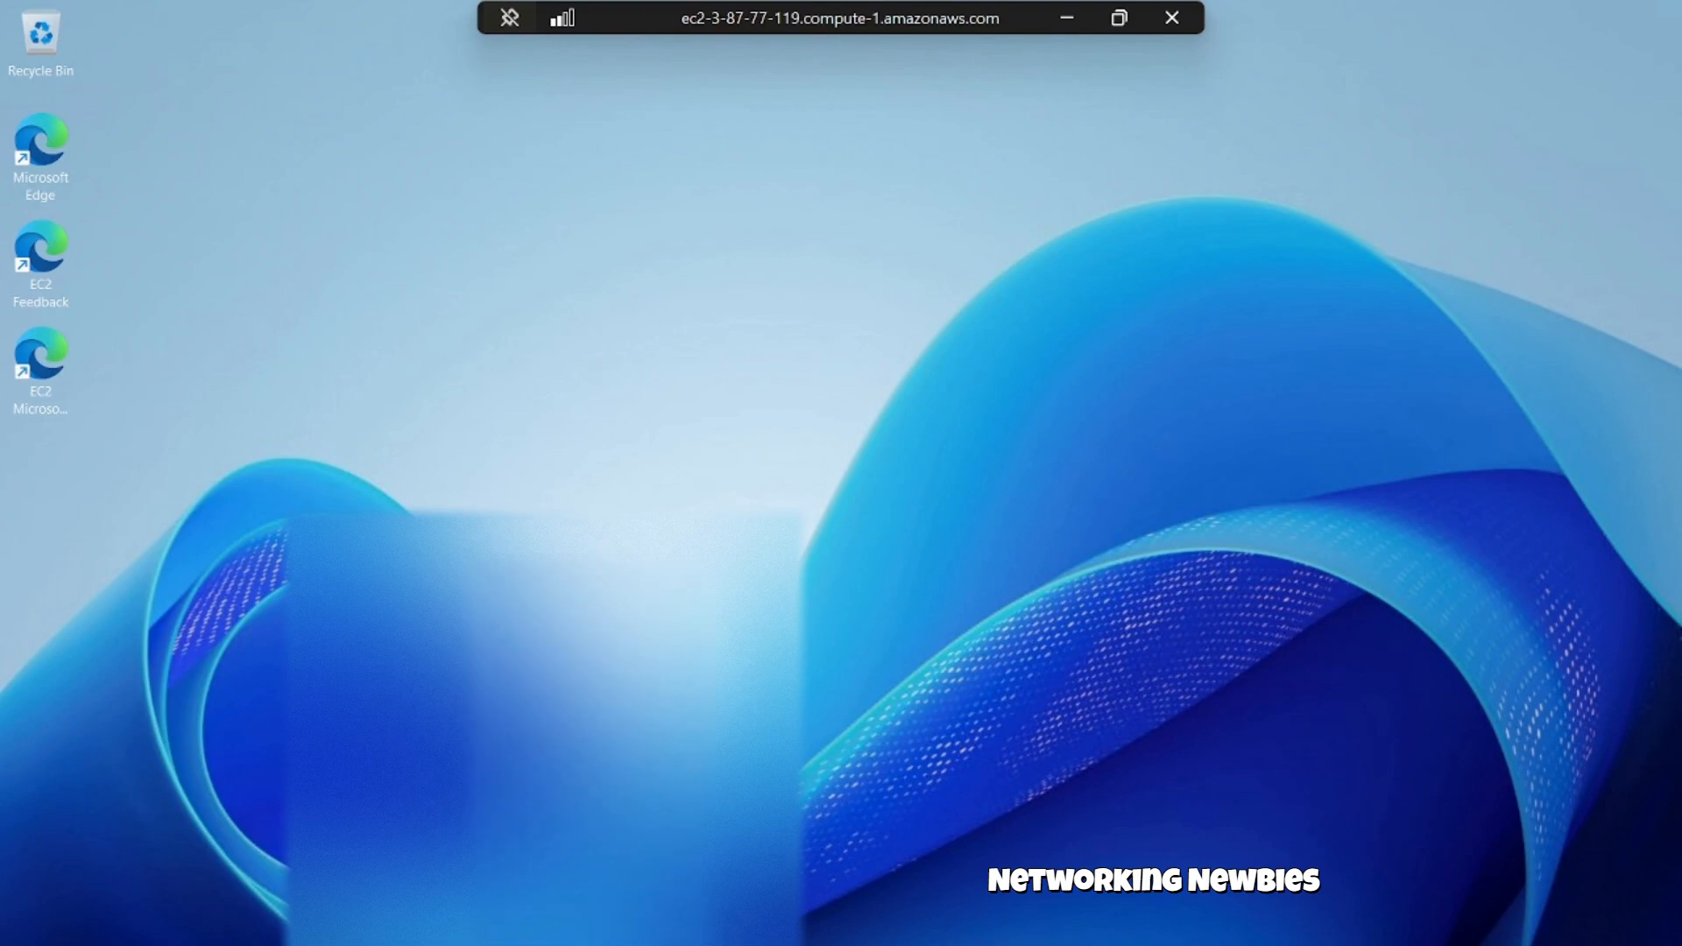
key("super")
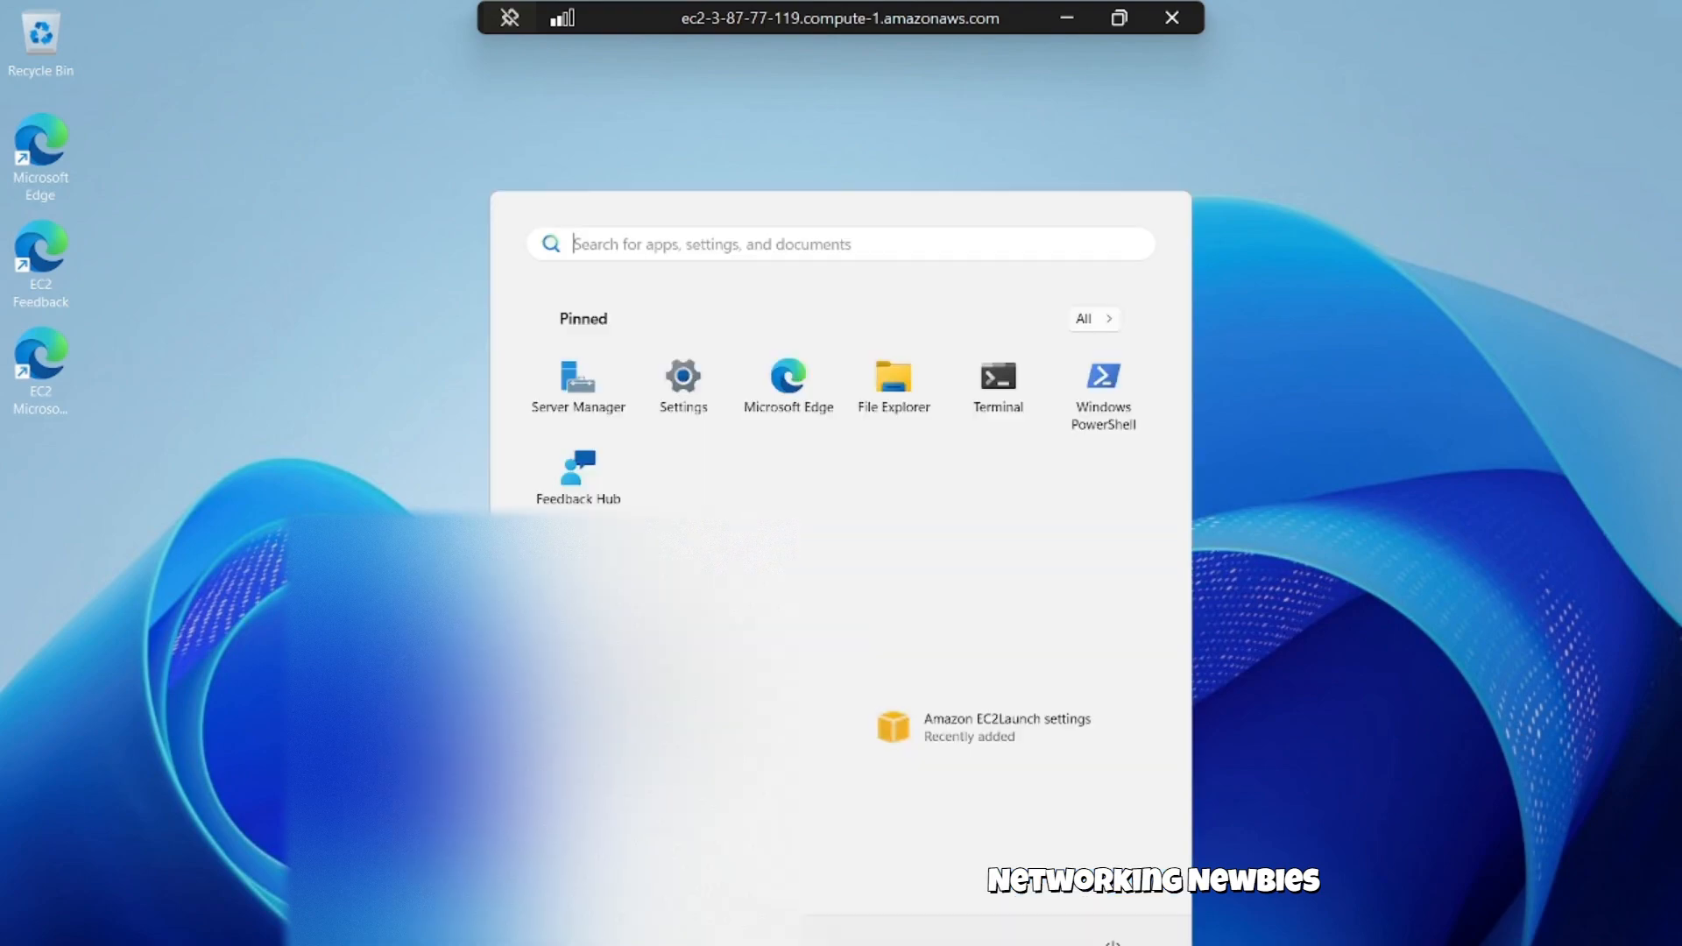
key("super")
key("super")
left_click(263, 633)
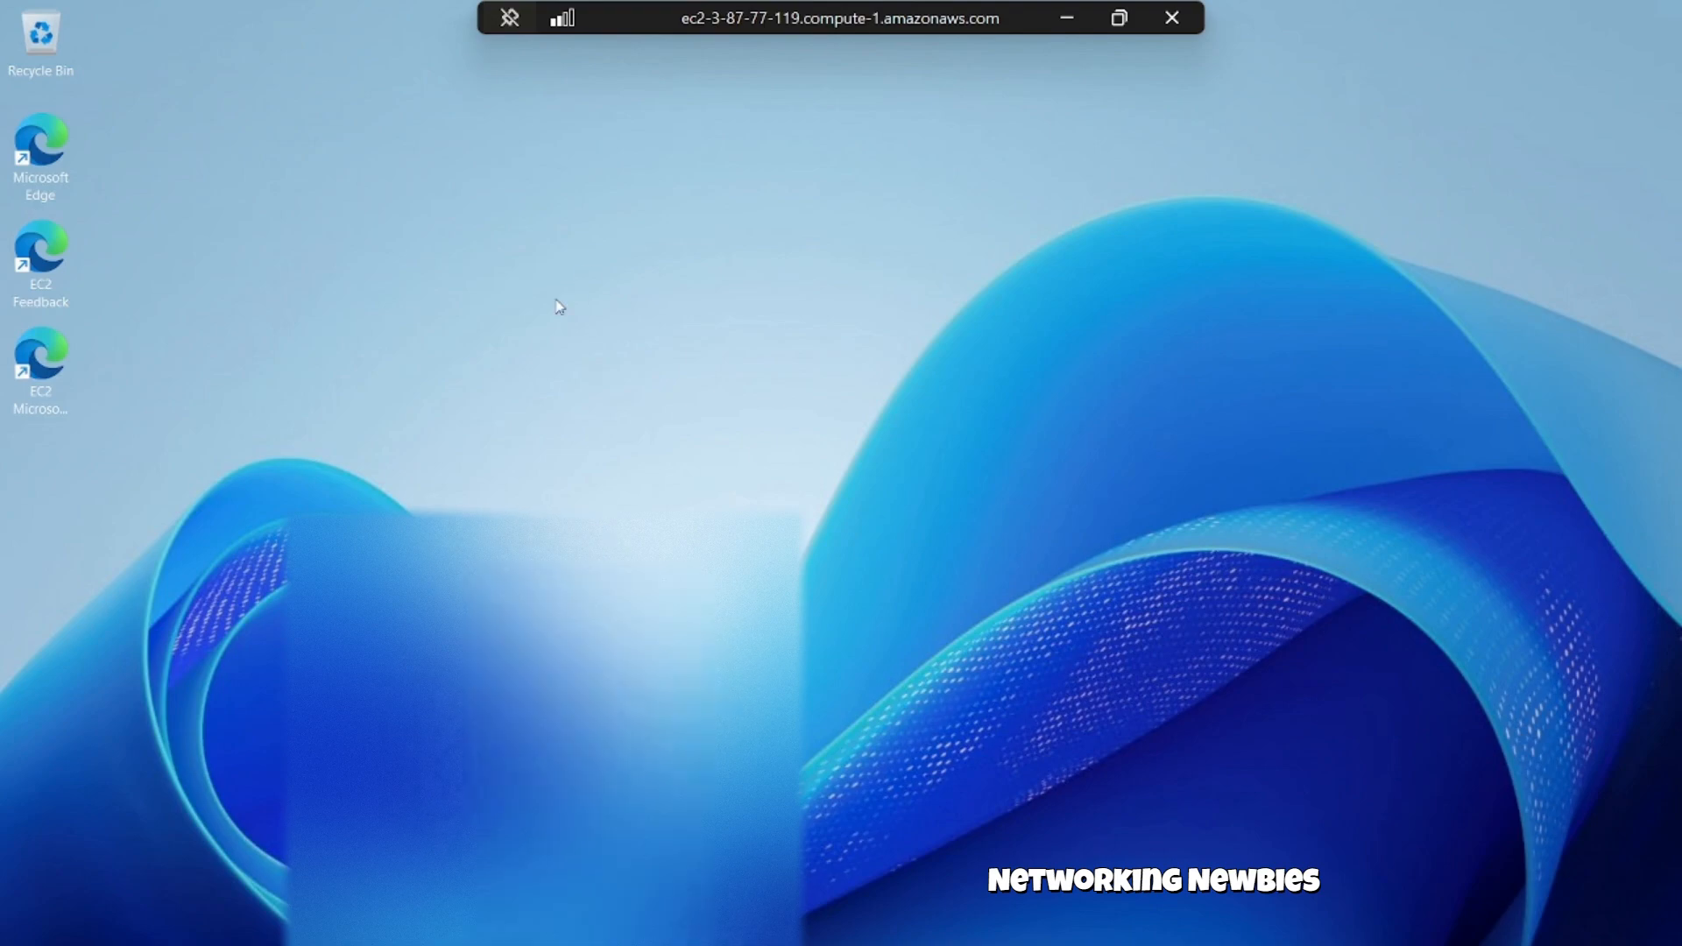
right_click(601, 257)
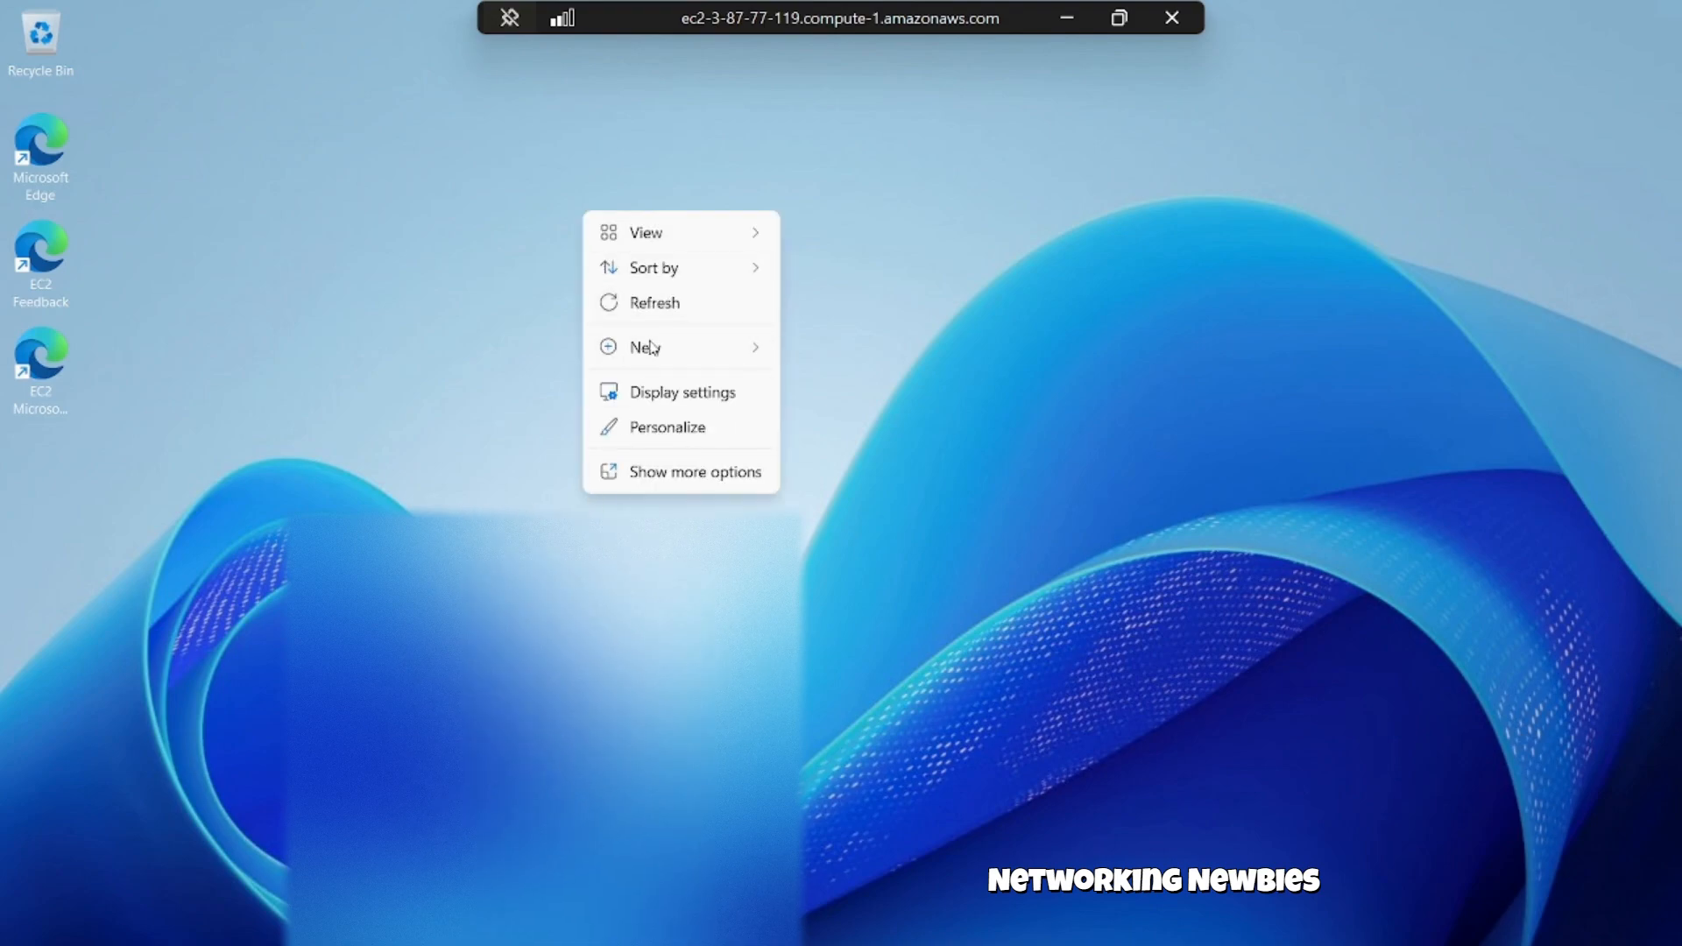
mouse_move(653, 353)
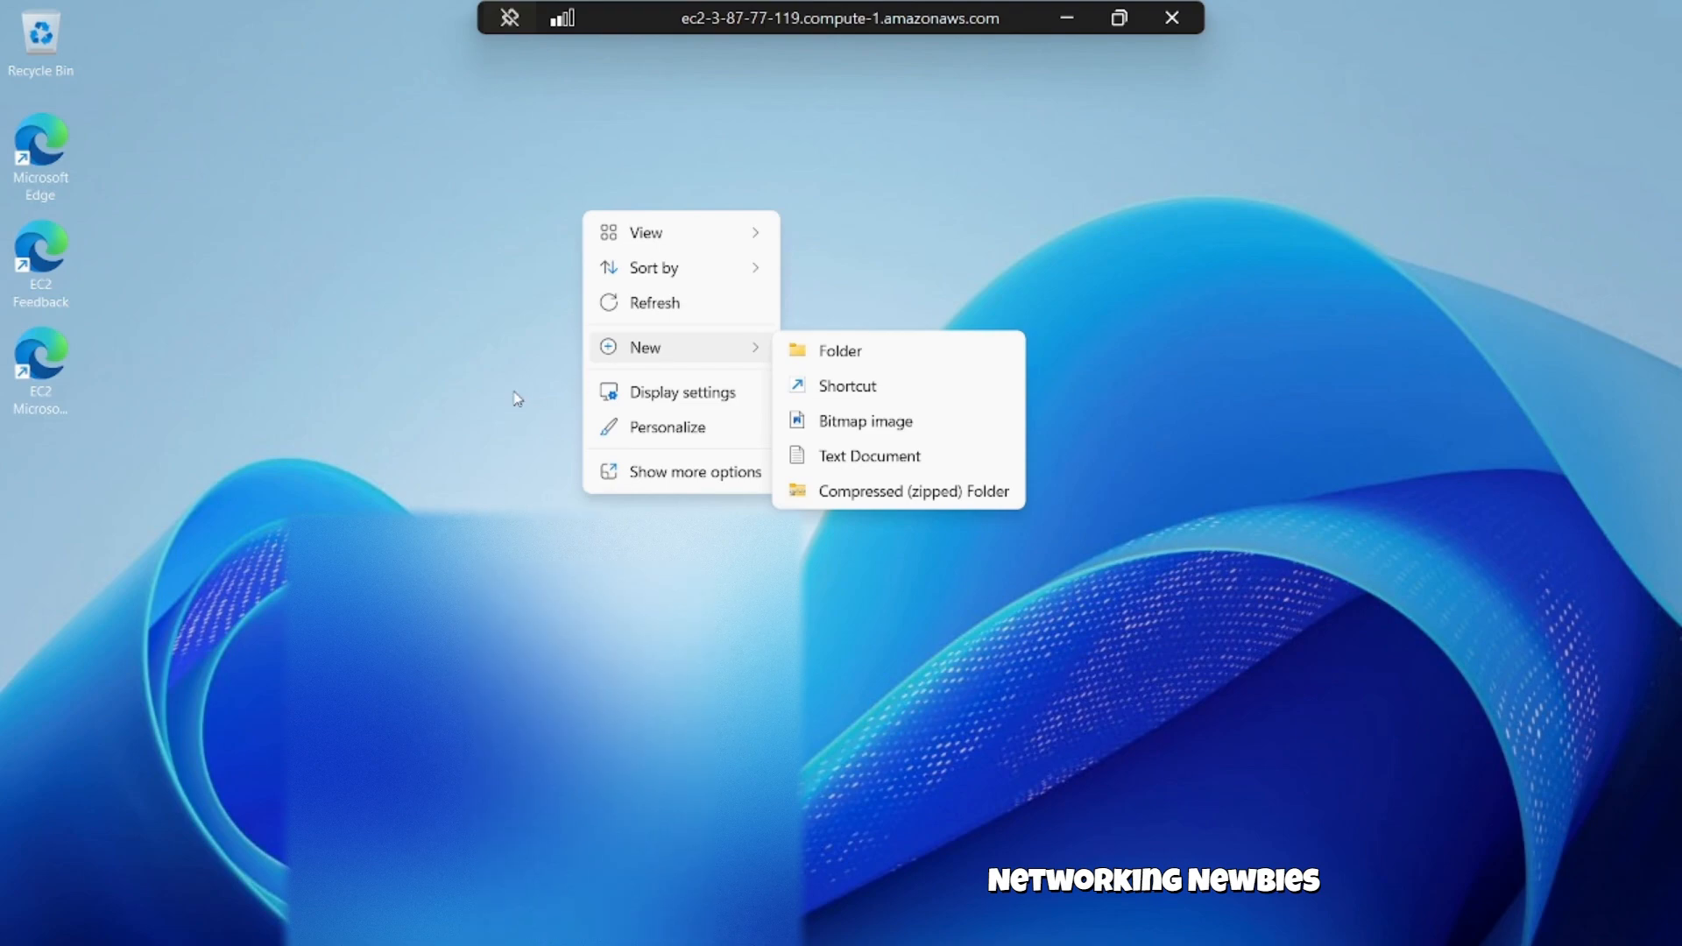
left_click(465, 449)
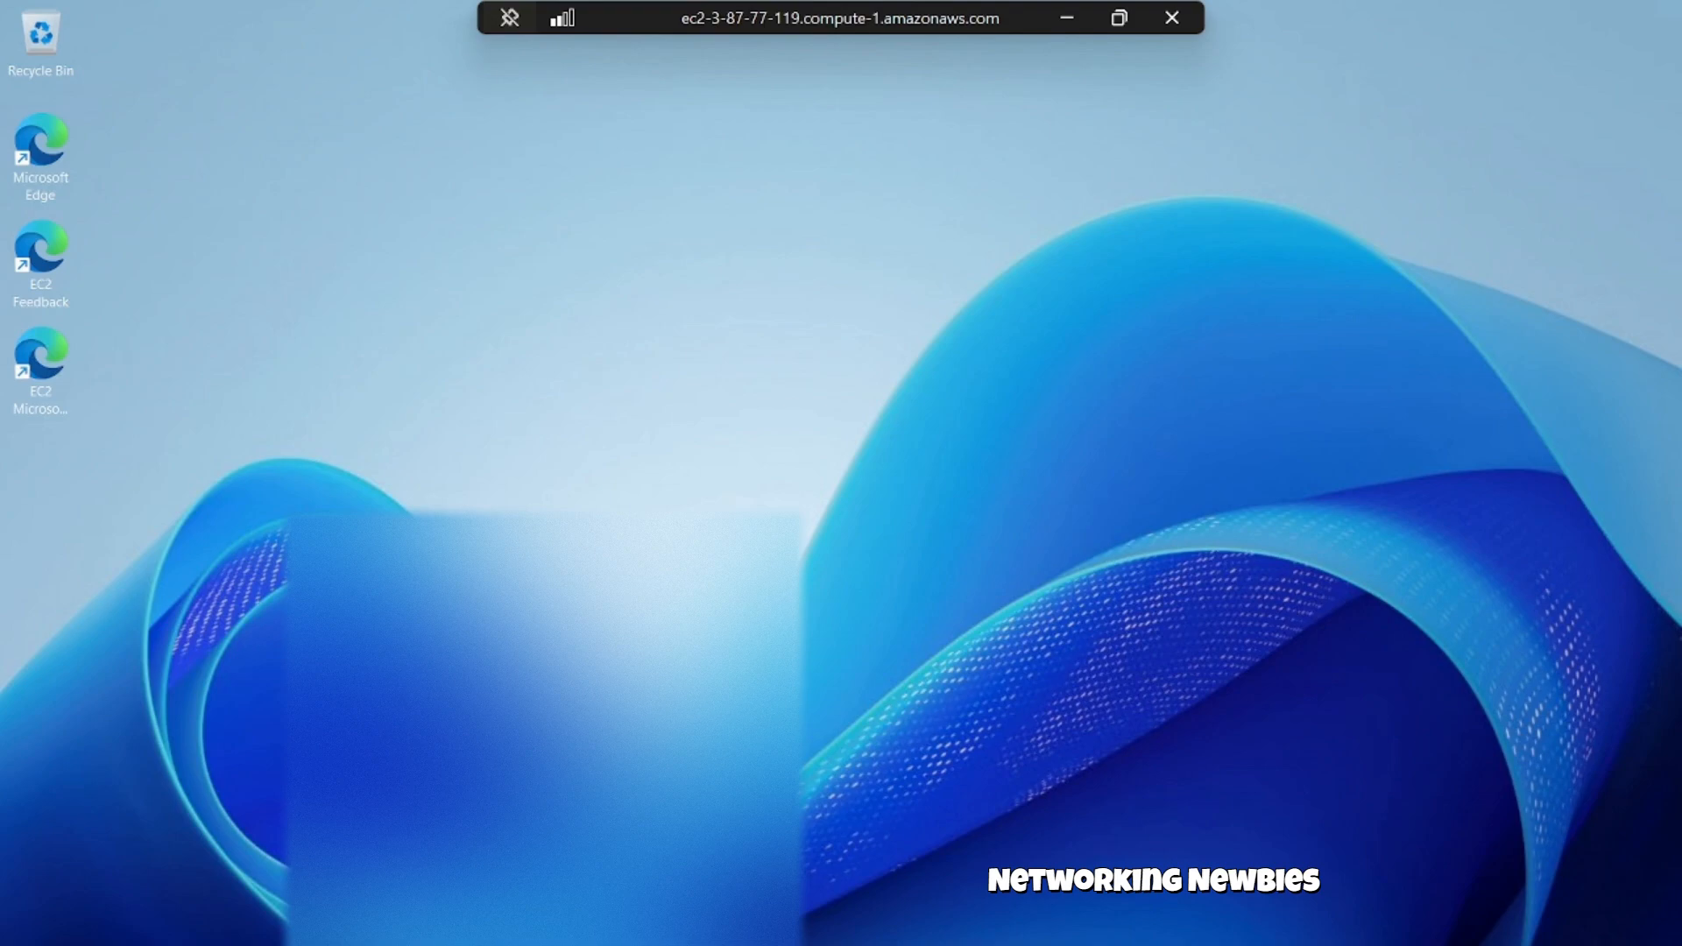
Shut down the remote Windows machine with the reason Other (Unplanned).
key("super")
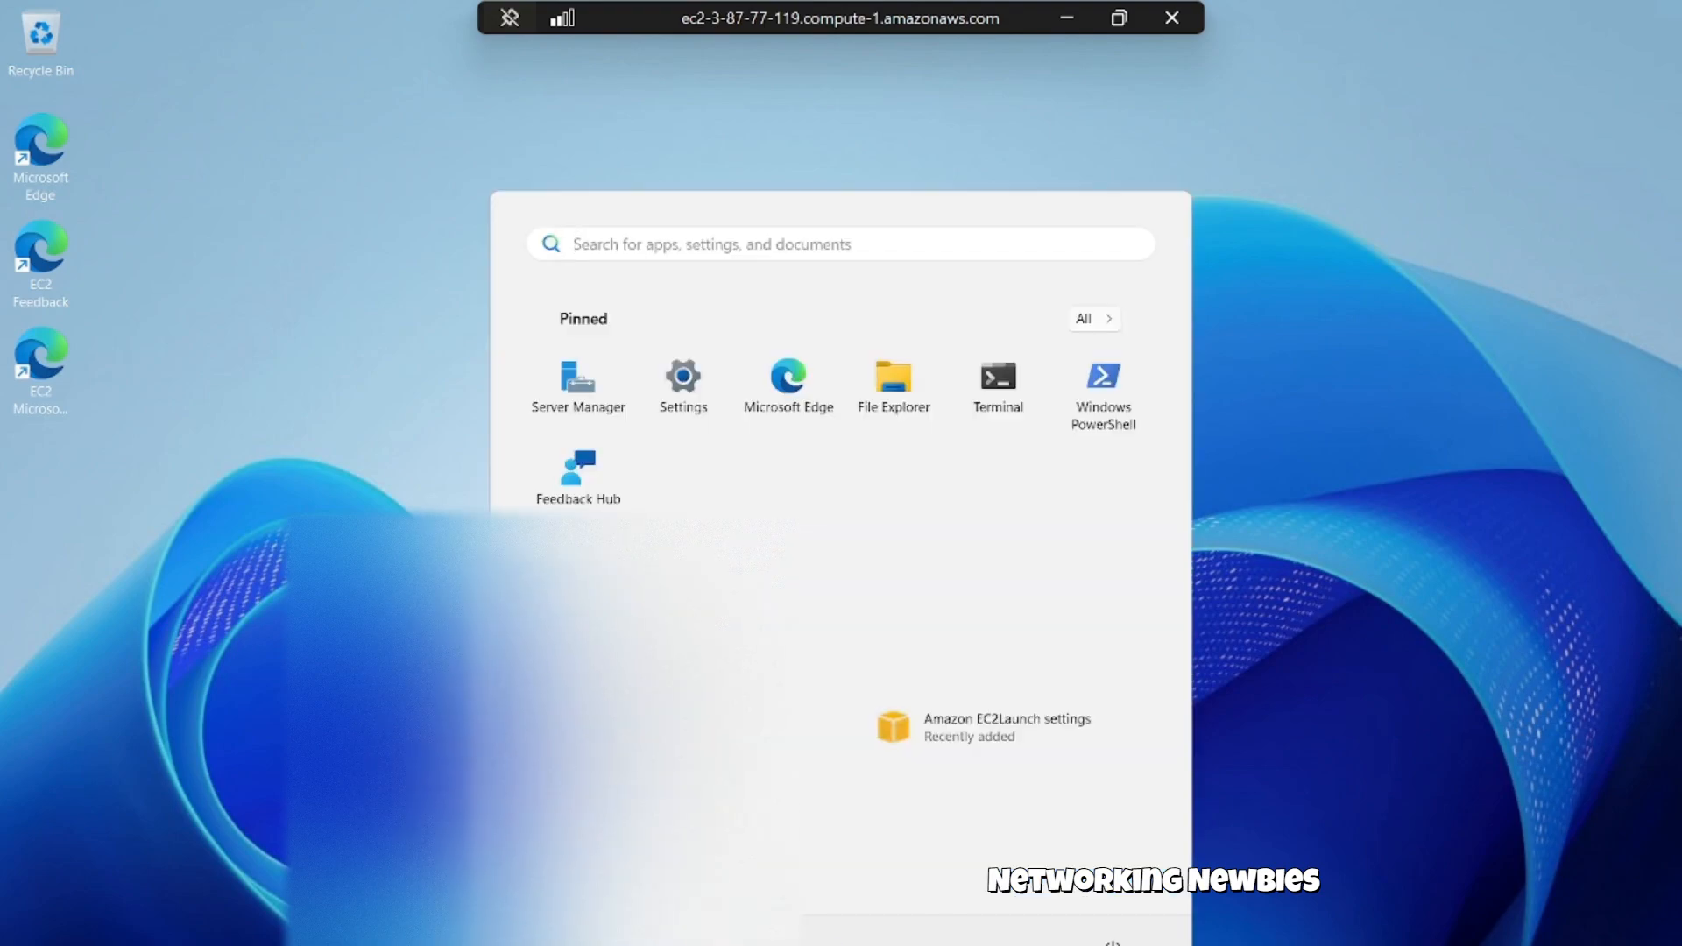
left_click(1113, 940)
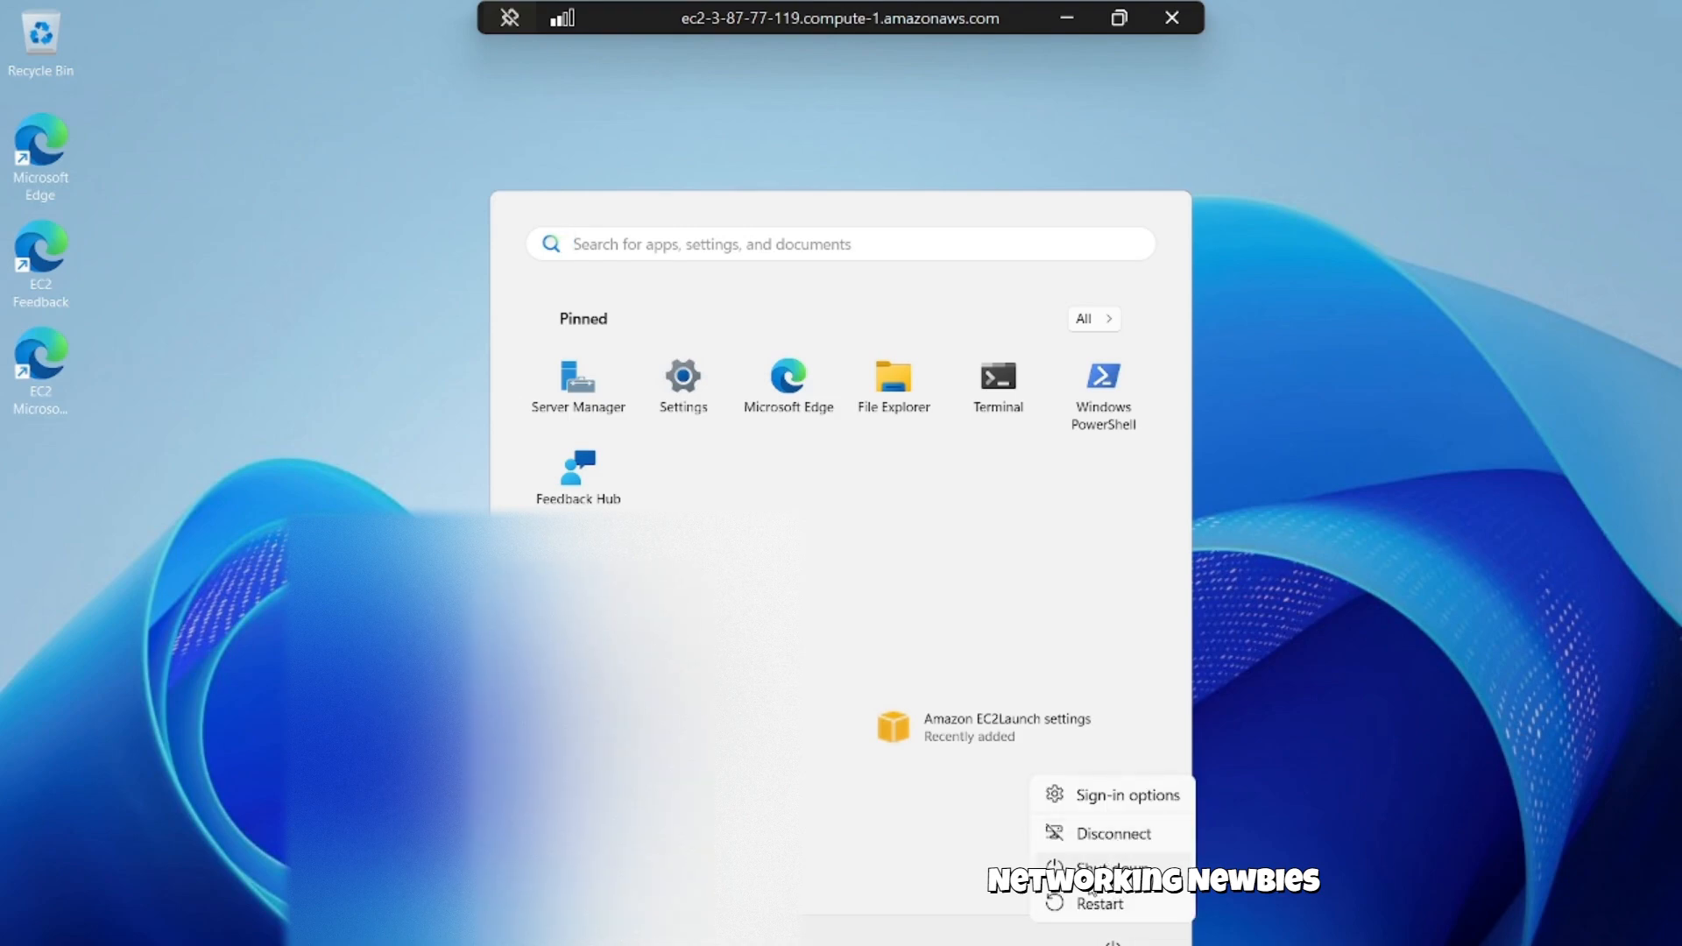
left_click(1108, 868)
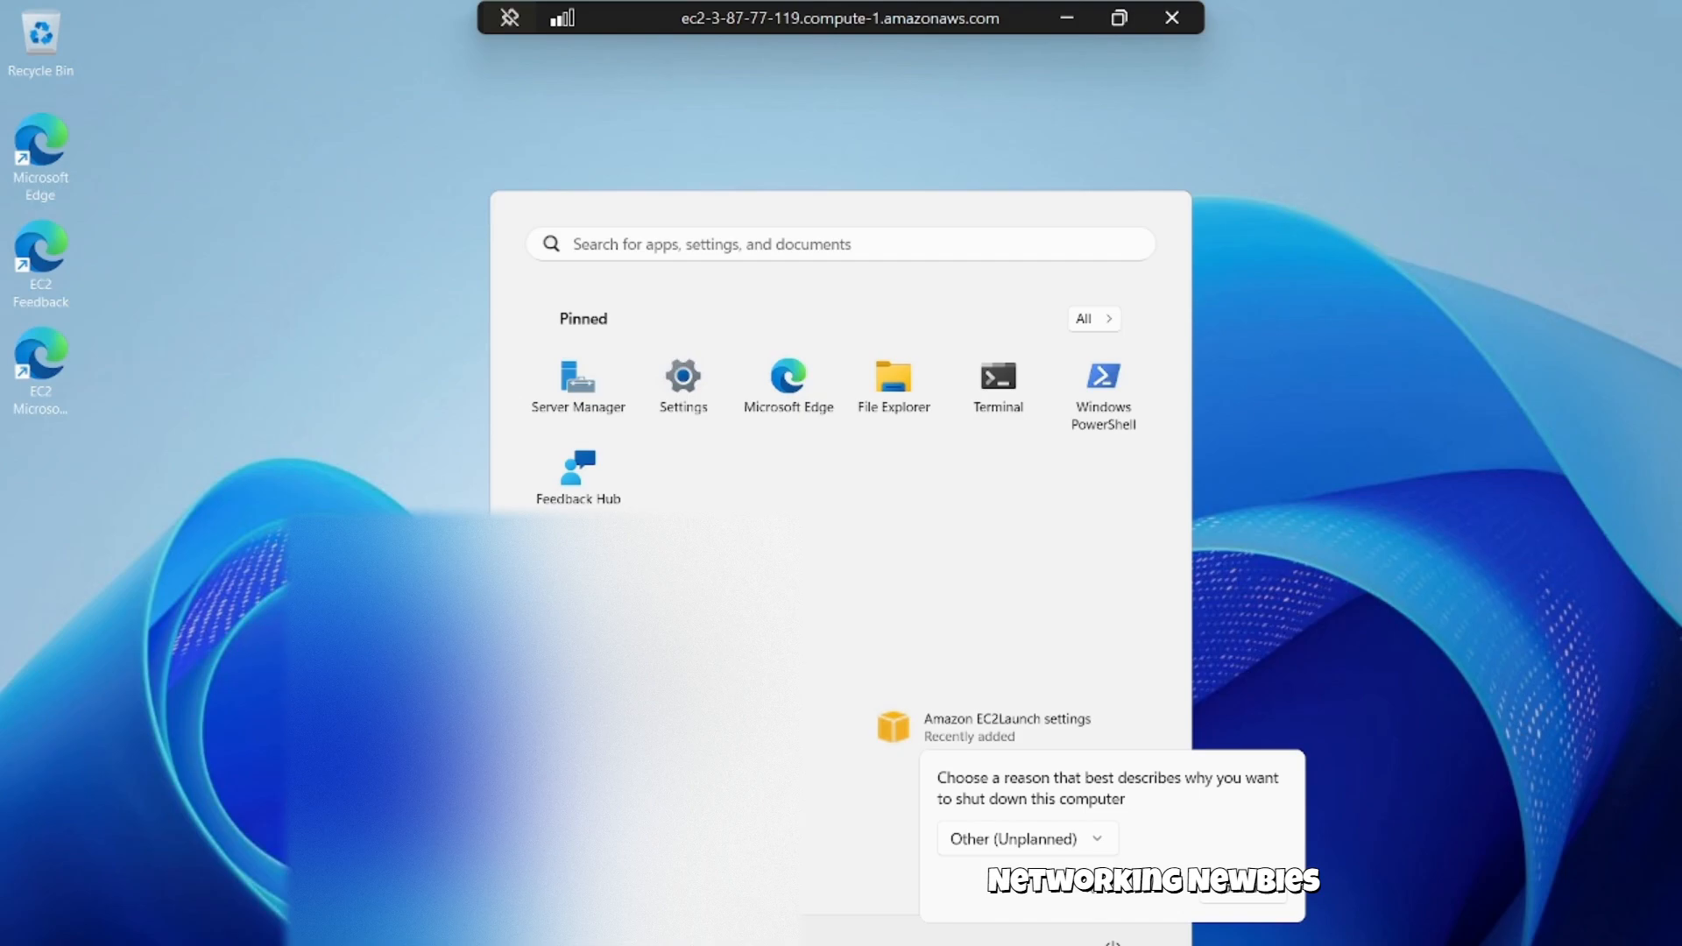
left_click(1275, 898)
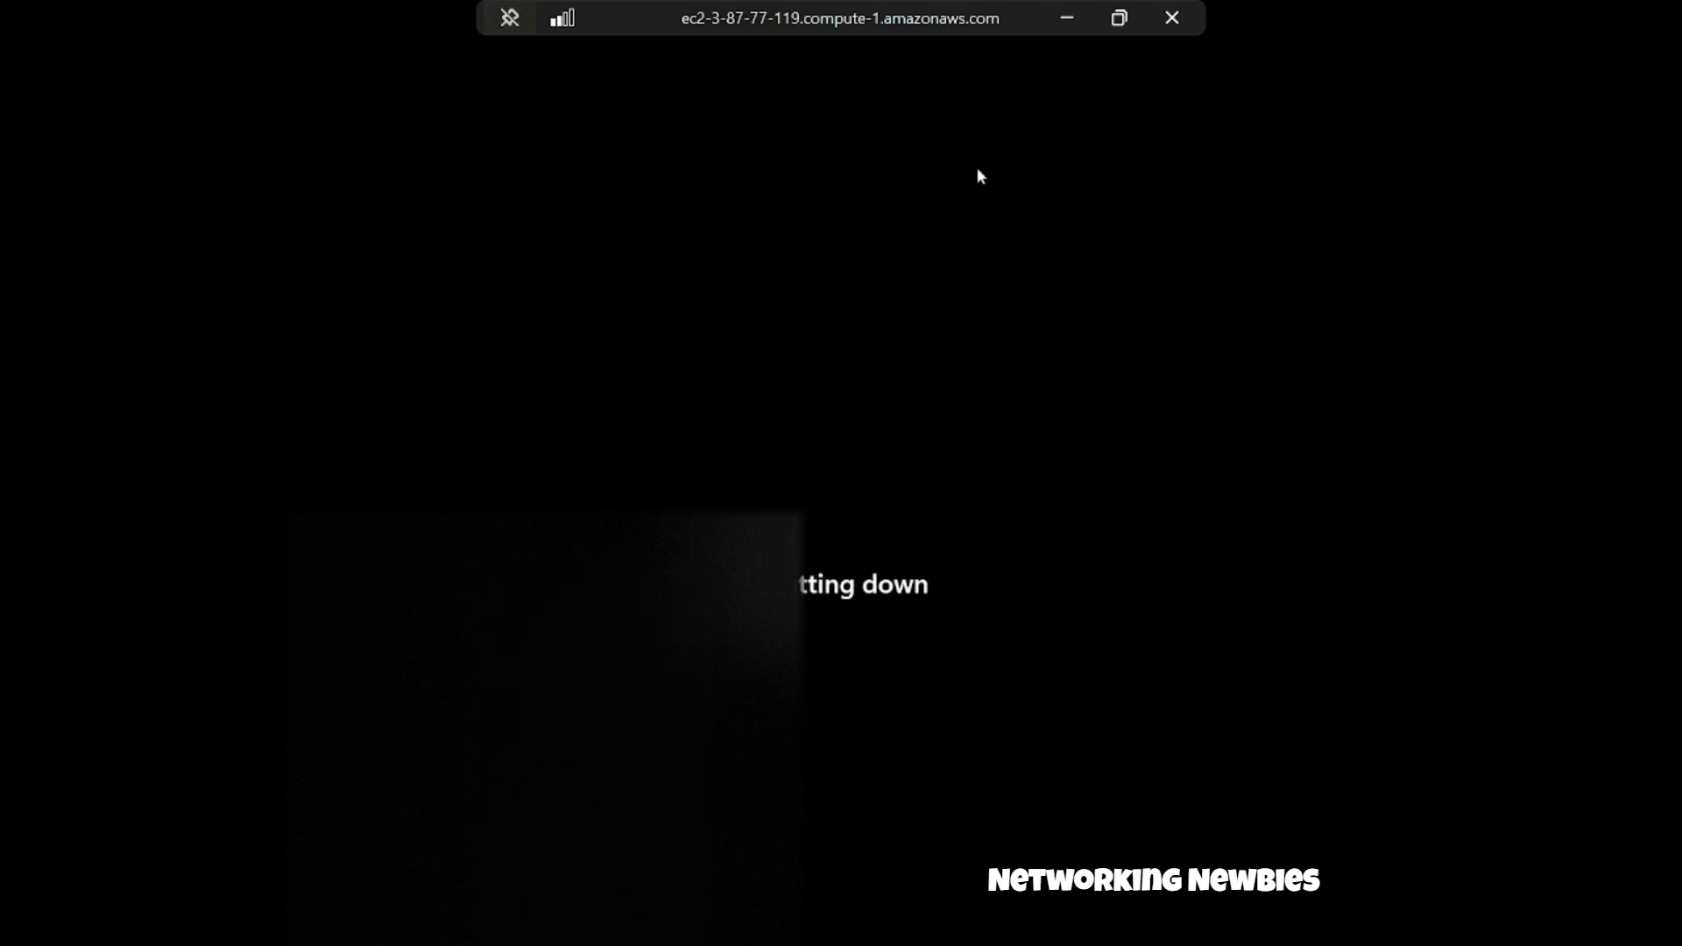
Leave the remote session, dismiss the session-ended message and close Remote Desktop Connection.
left_click(1067, 19)
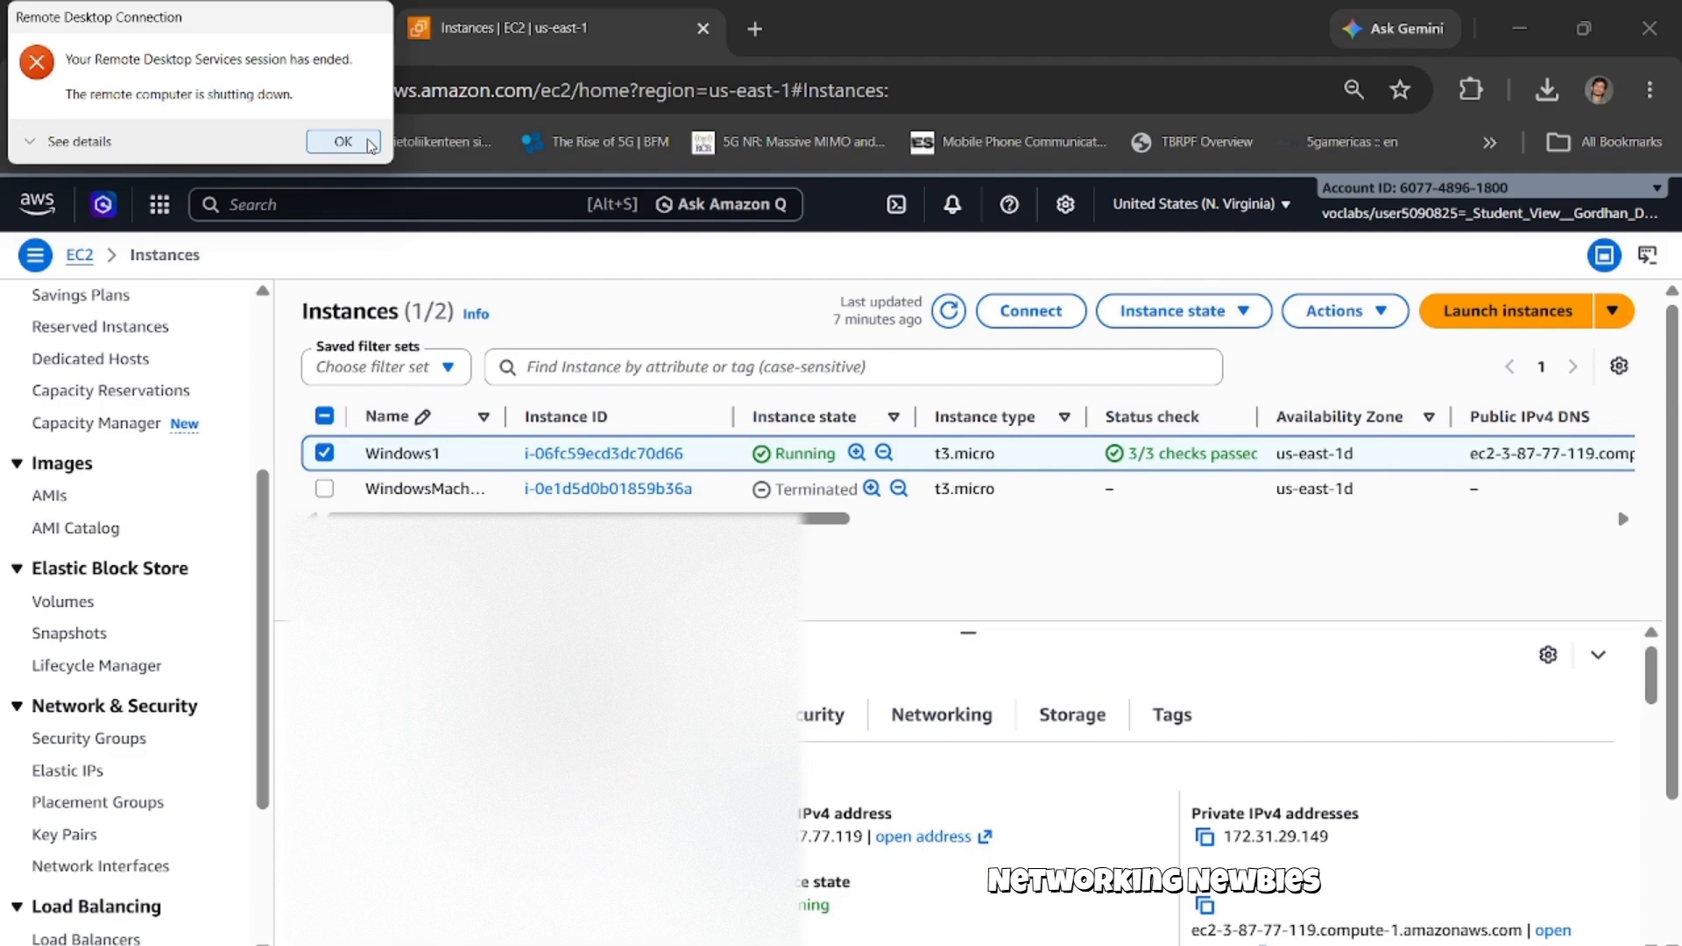
left_click(370, 143)
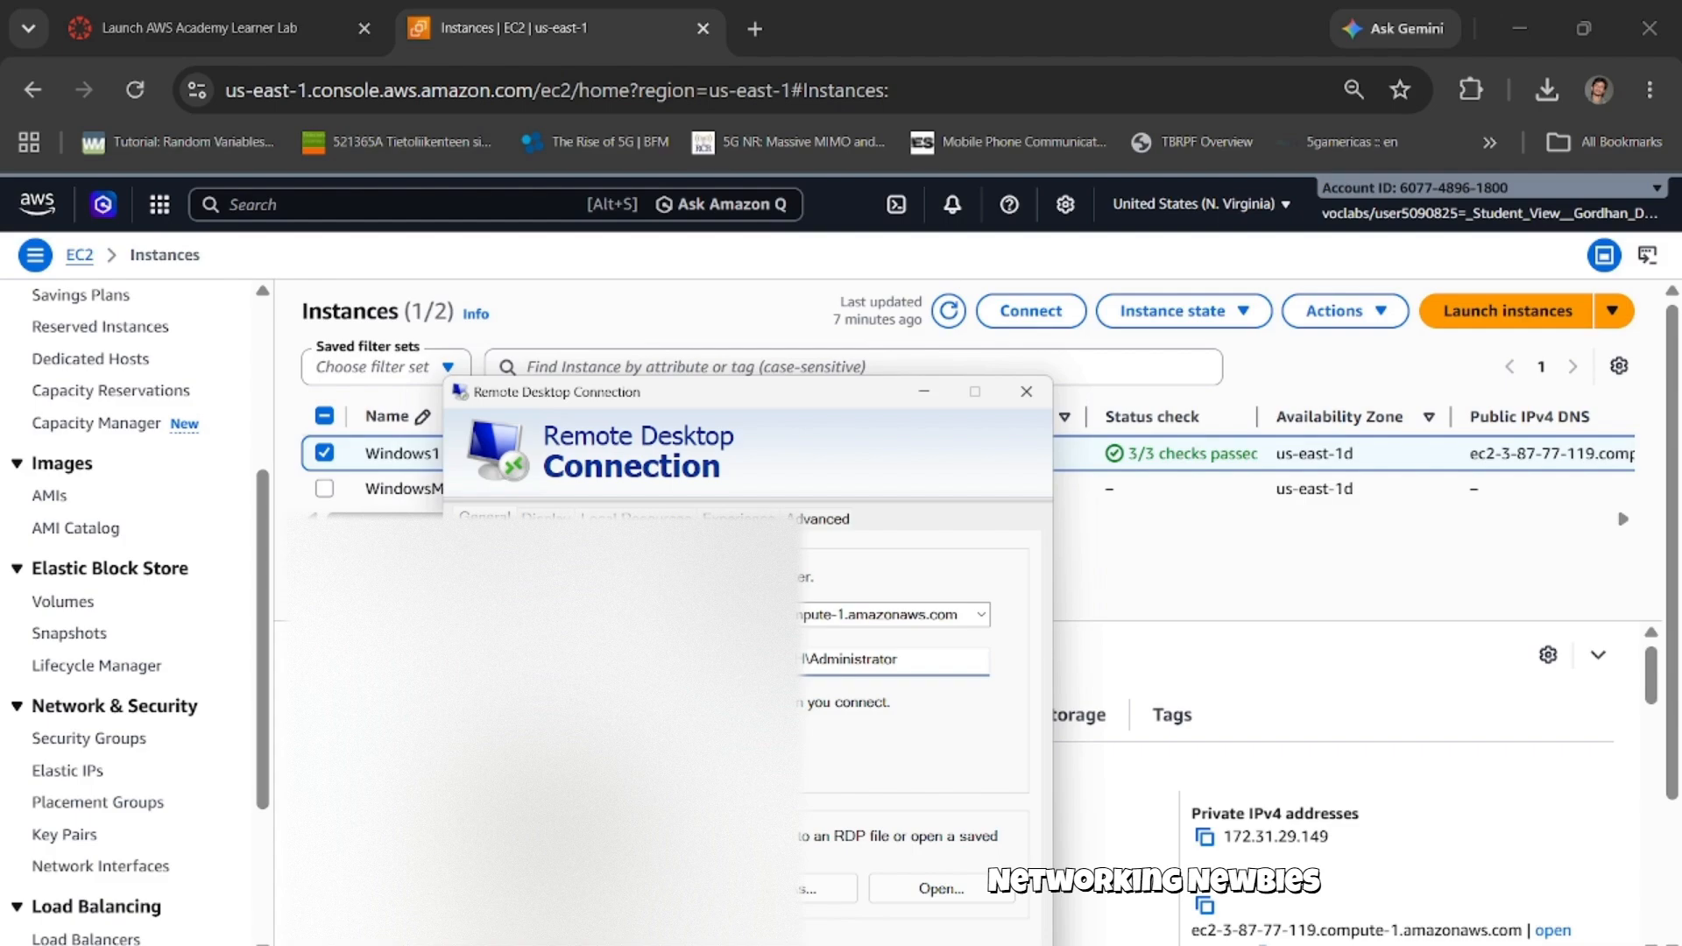
left_click(1025, 392)
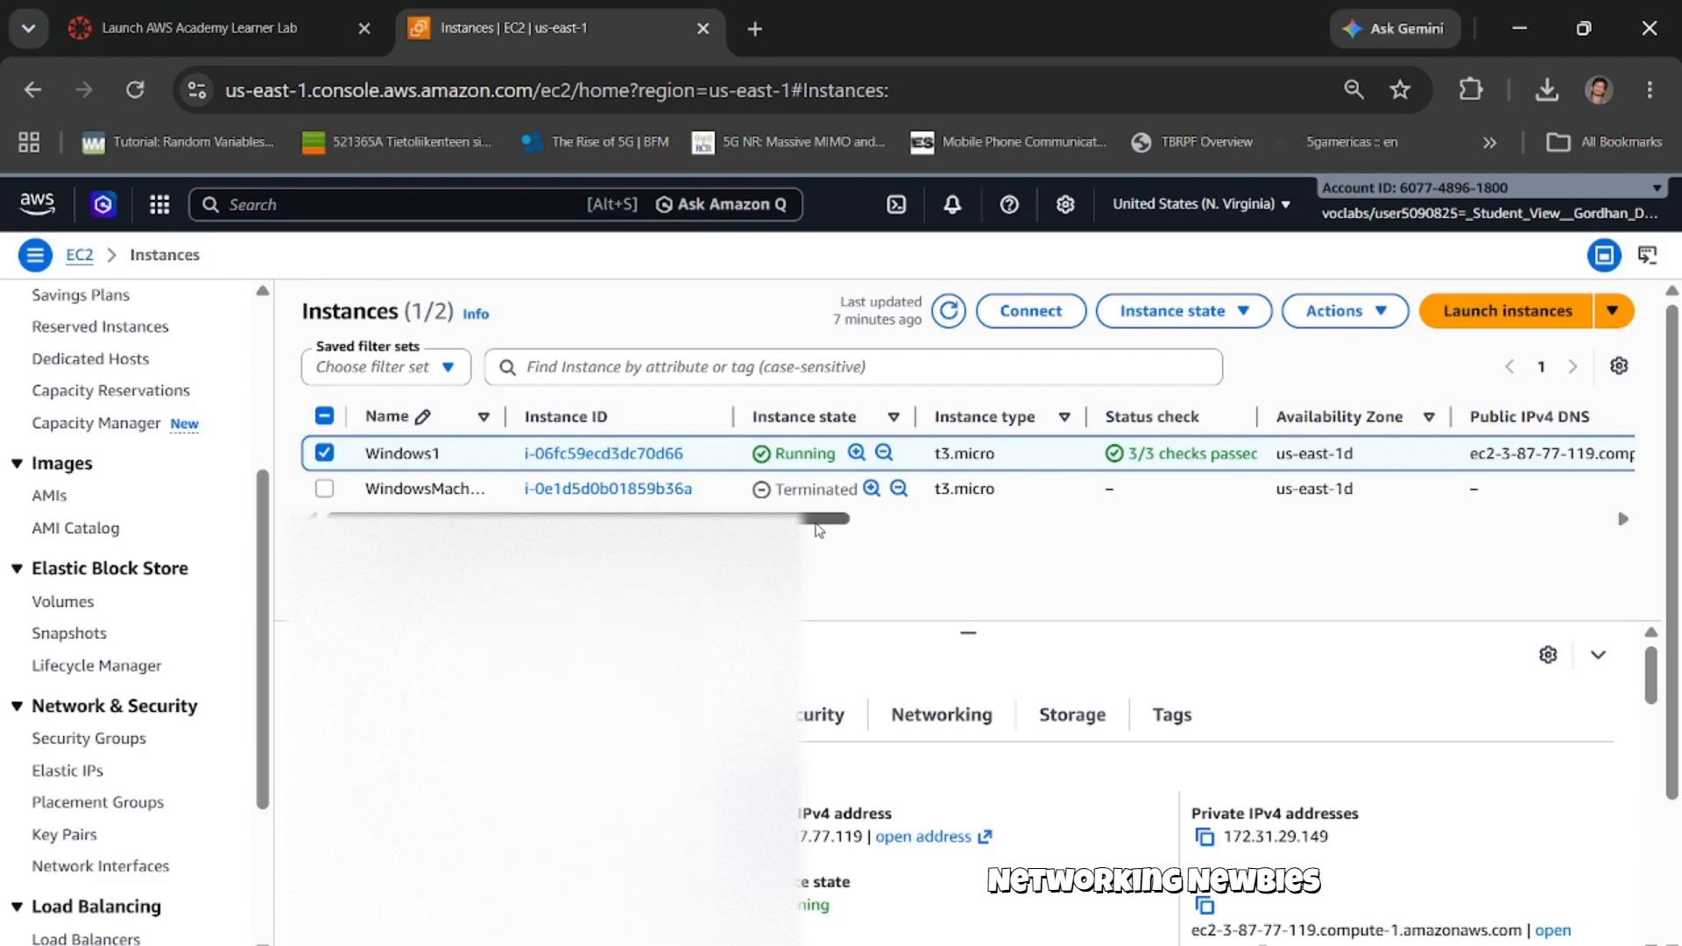
Terminate (delete) the Windows1 instance in the EC2 console.
scroll(829, 530, "right", 1)
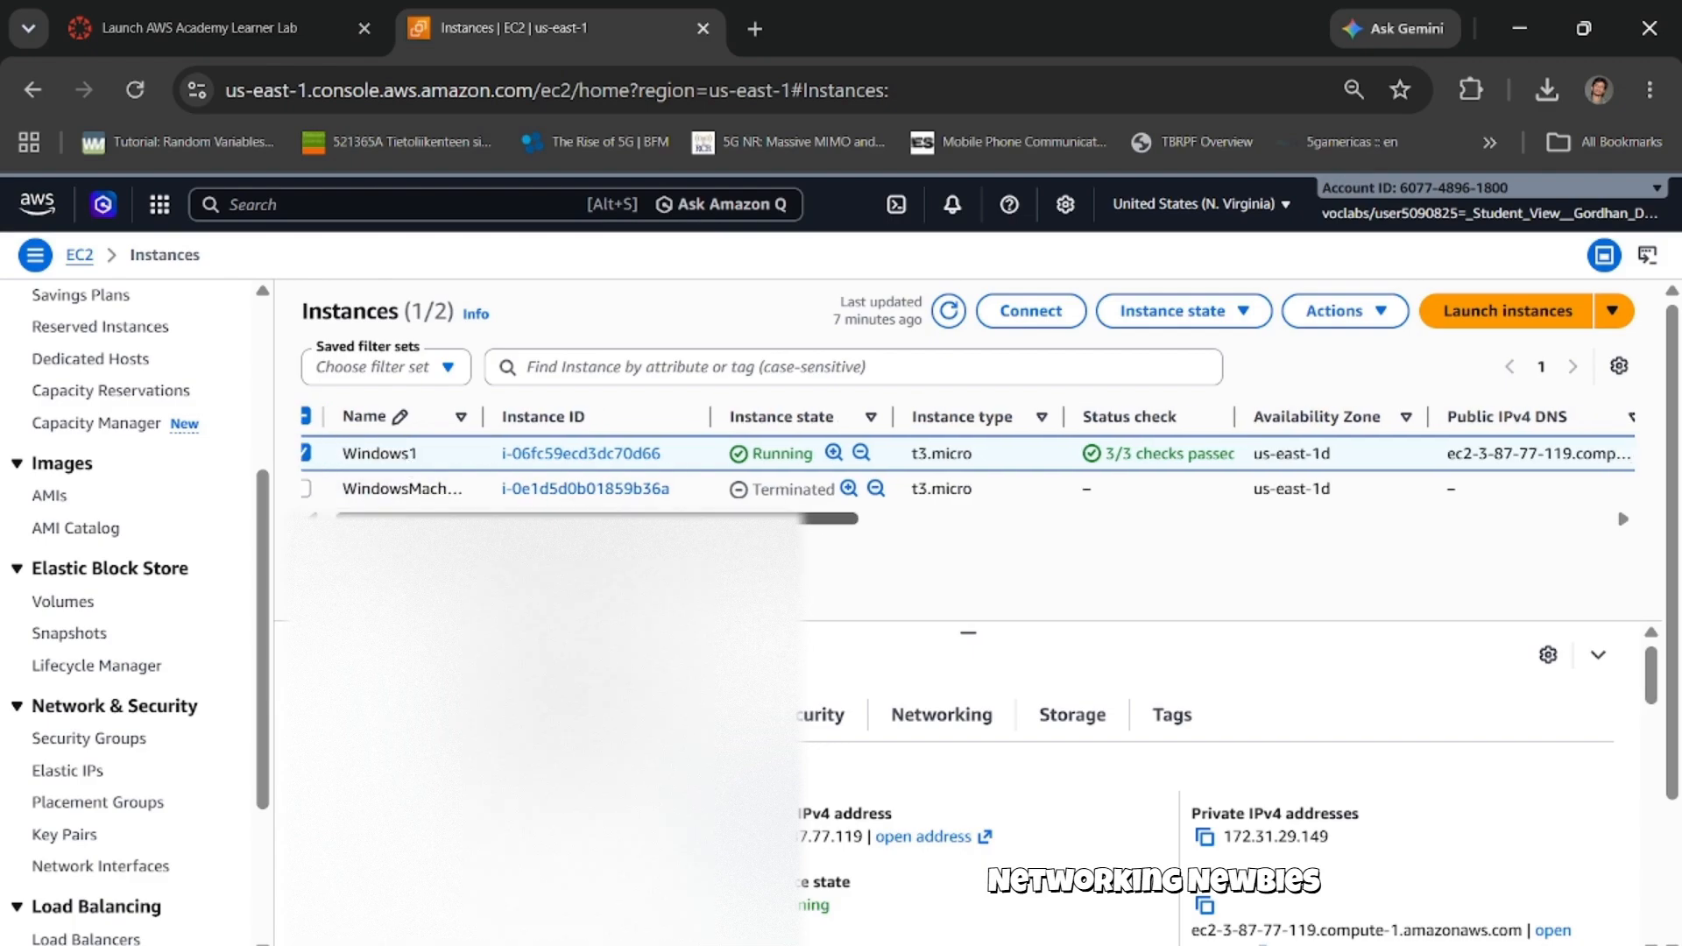
scroll(683, 476, "left", 1)
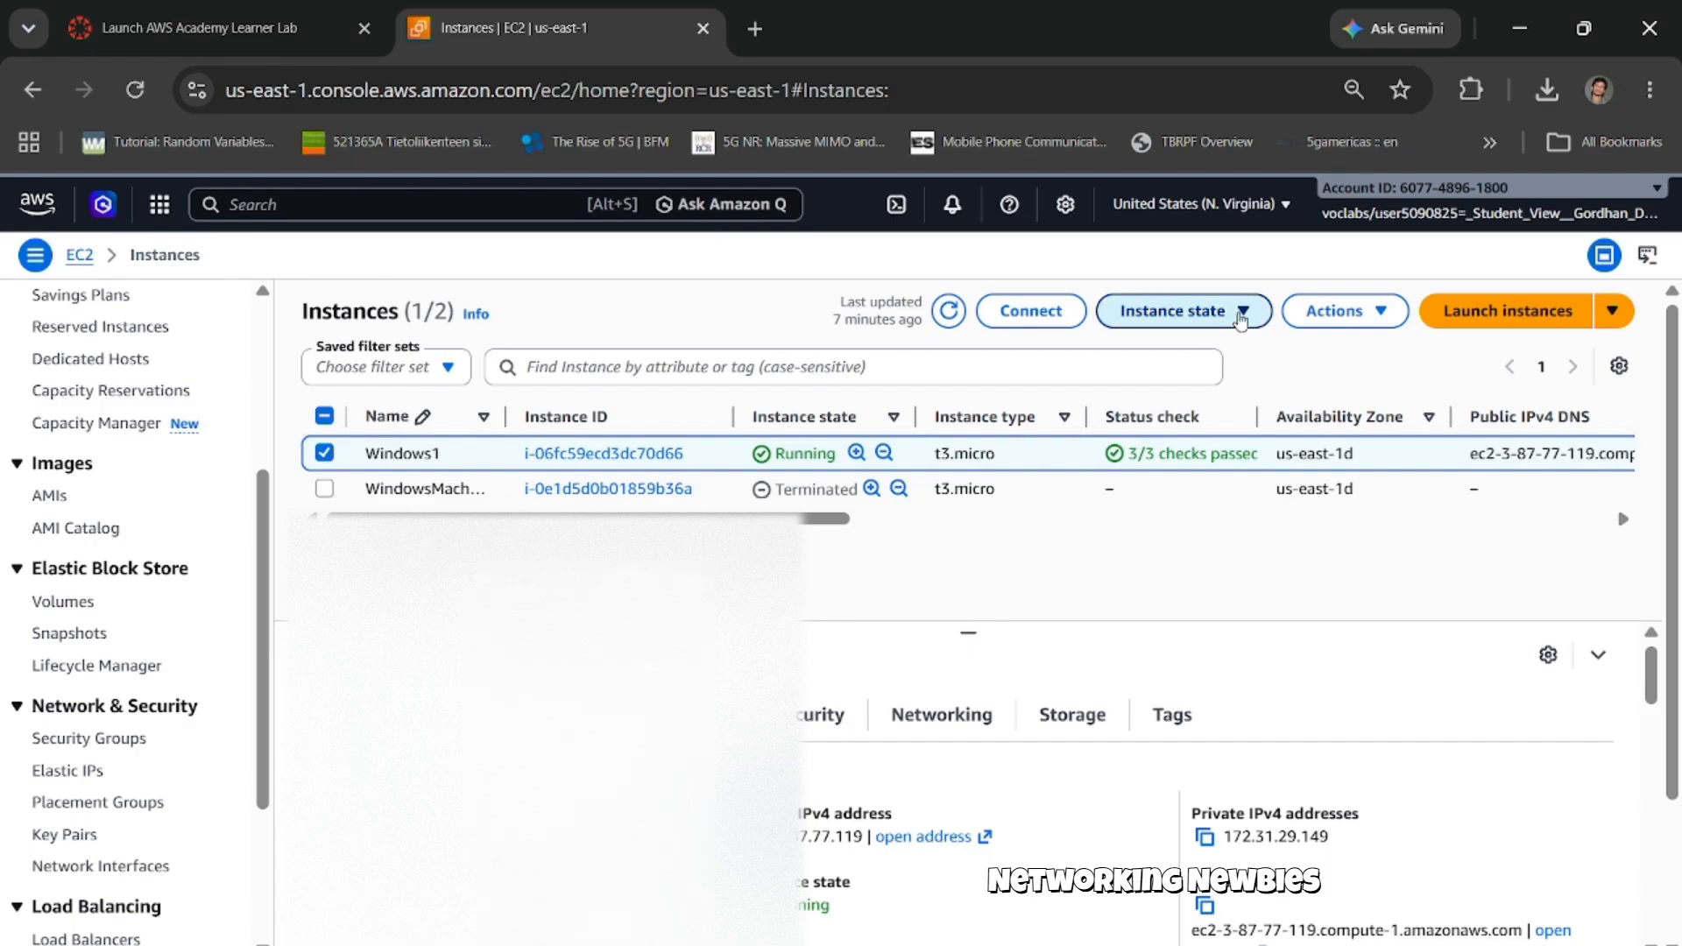
left_click(1240, 317)
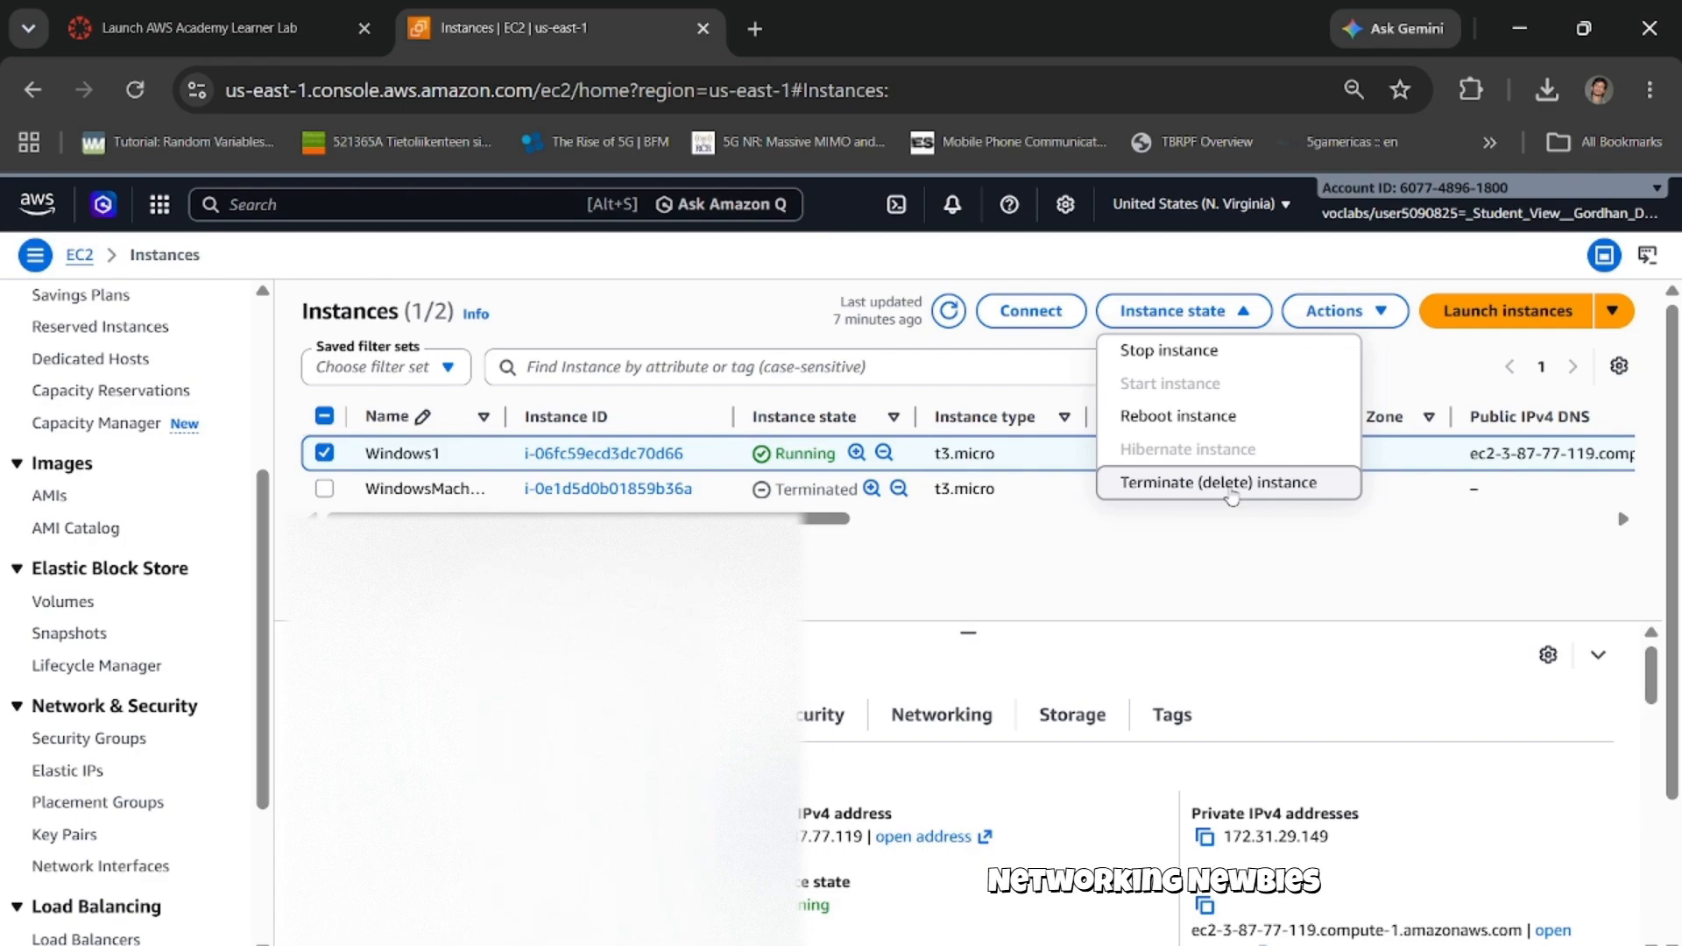
left_click(1231, 496)
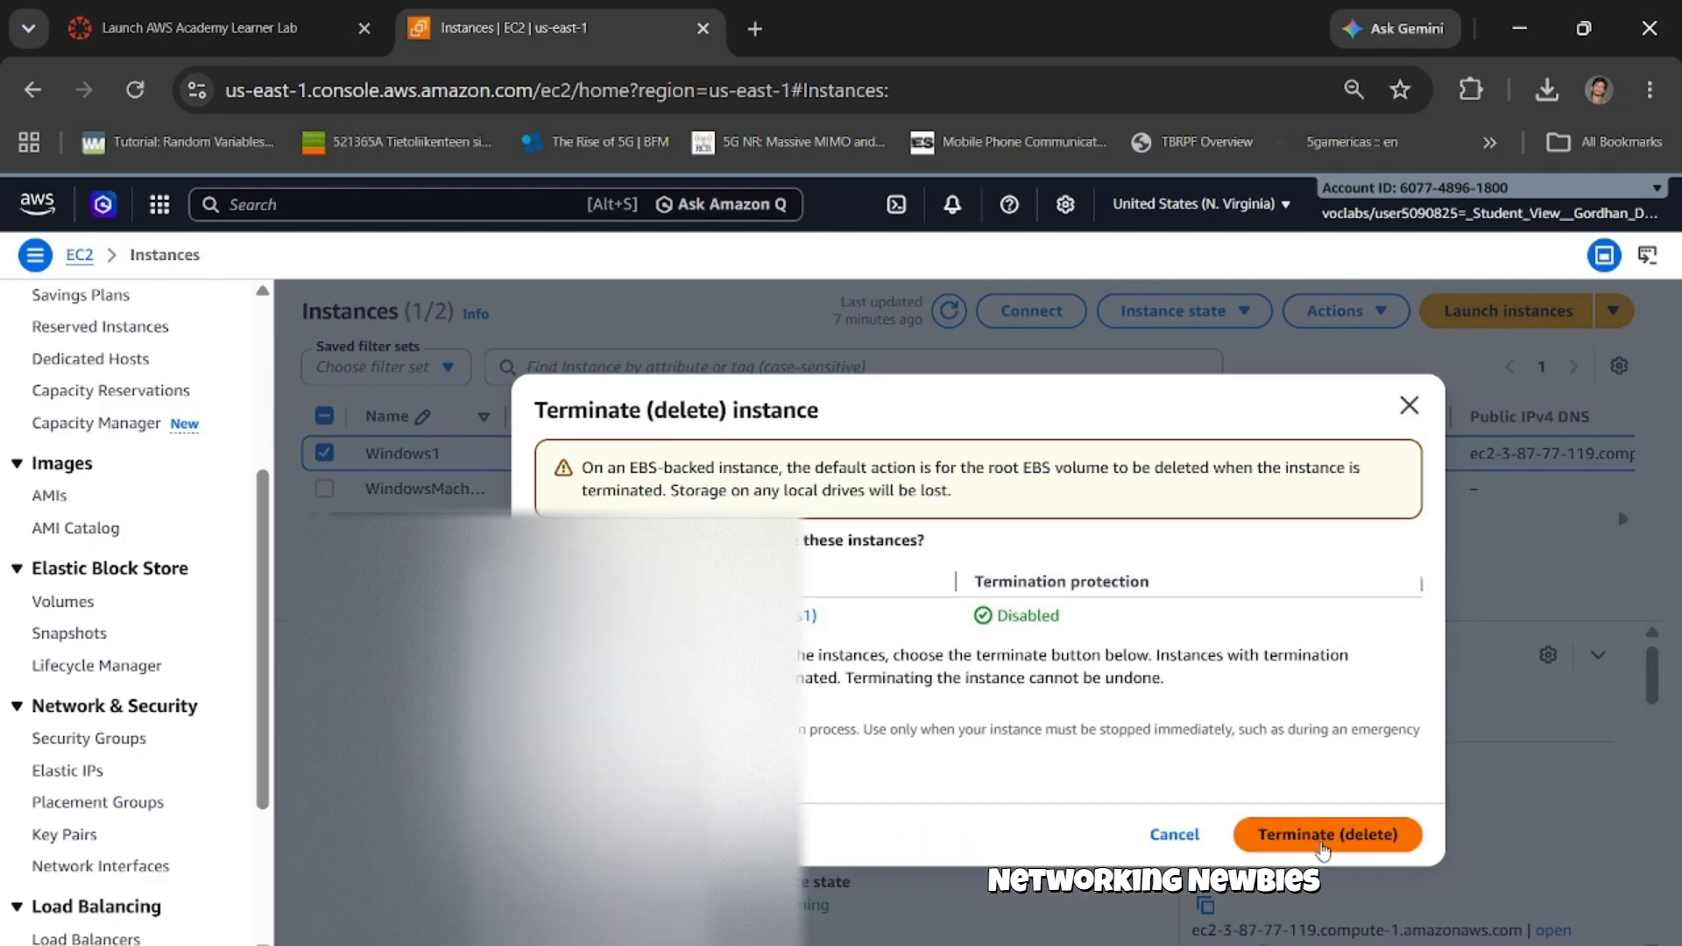
left_click(1323, 835)
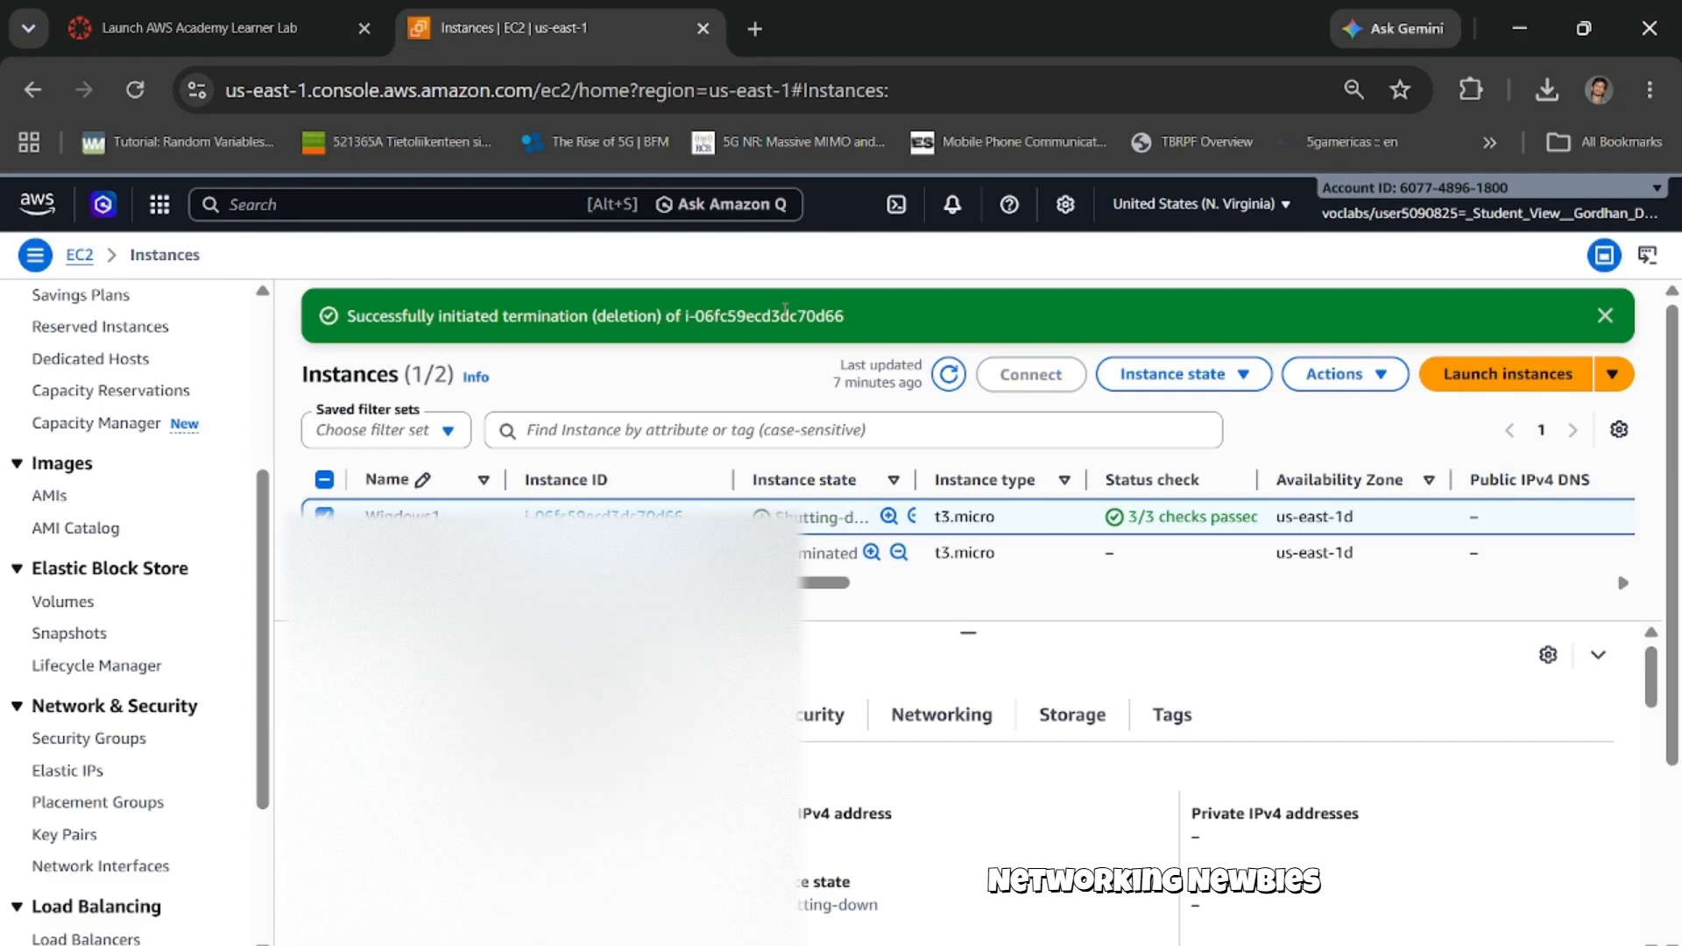
left_click_drag(776, 517, 841, 515)
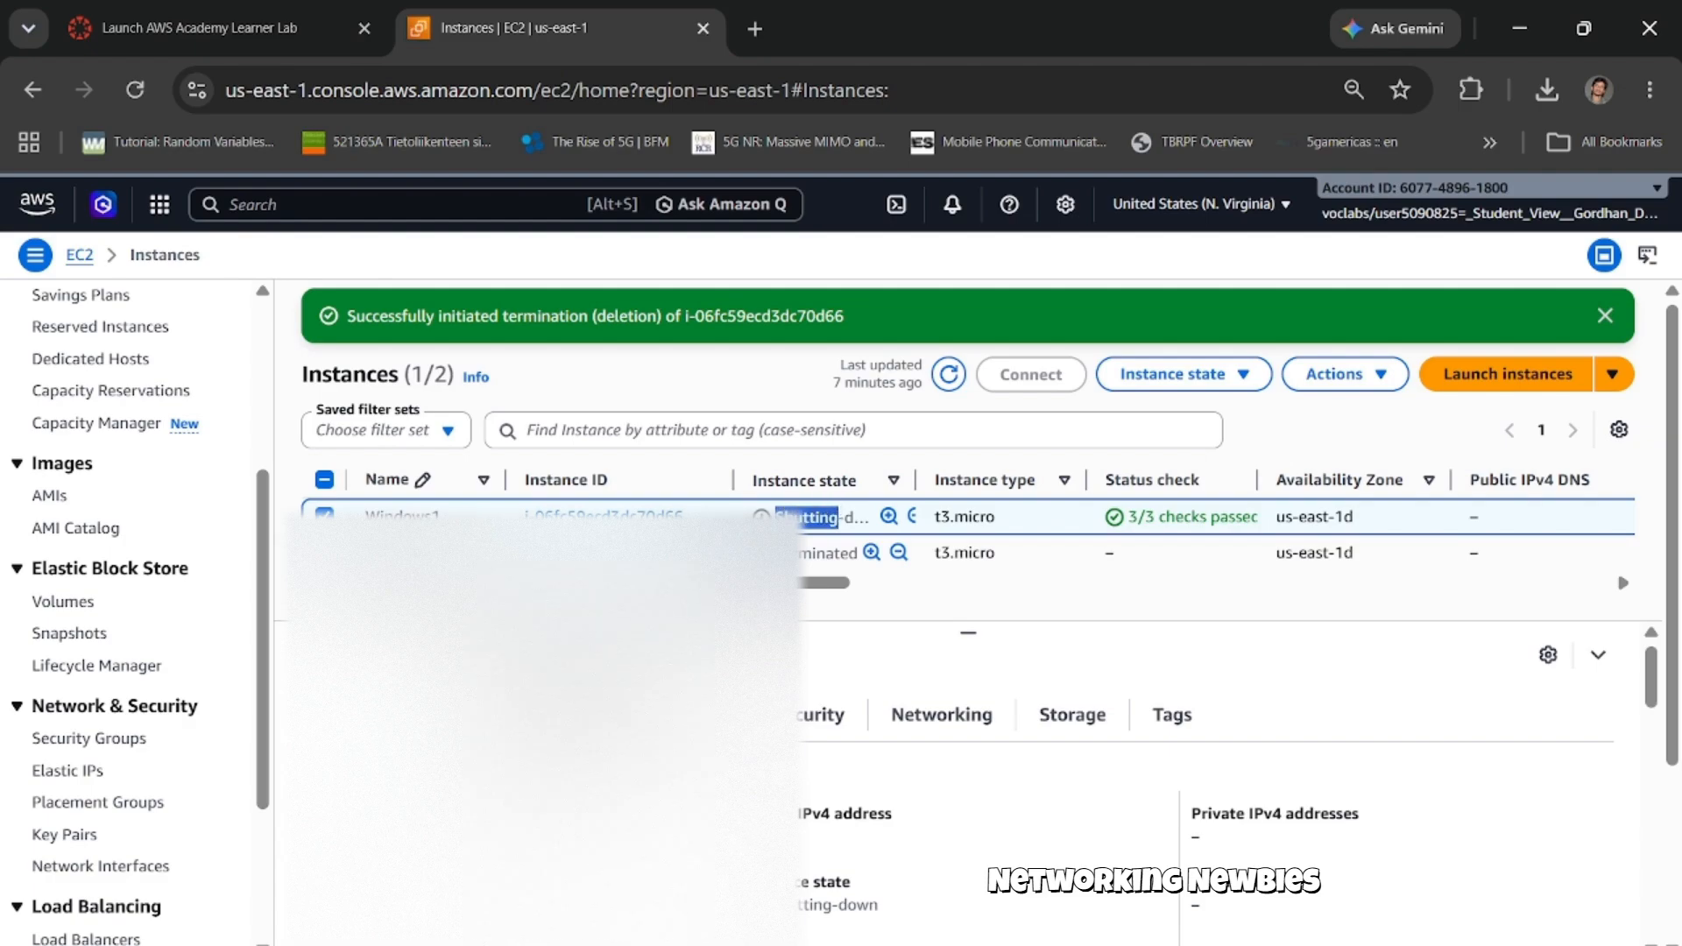
left_click_drag(776, 553, 848, 549)
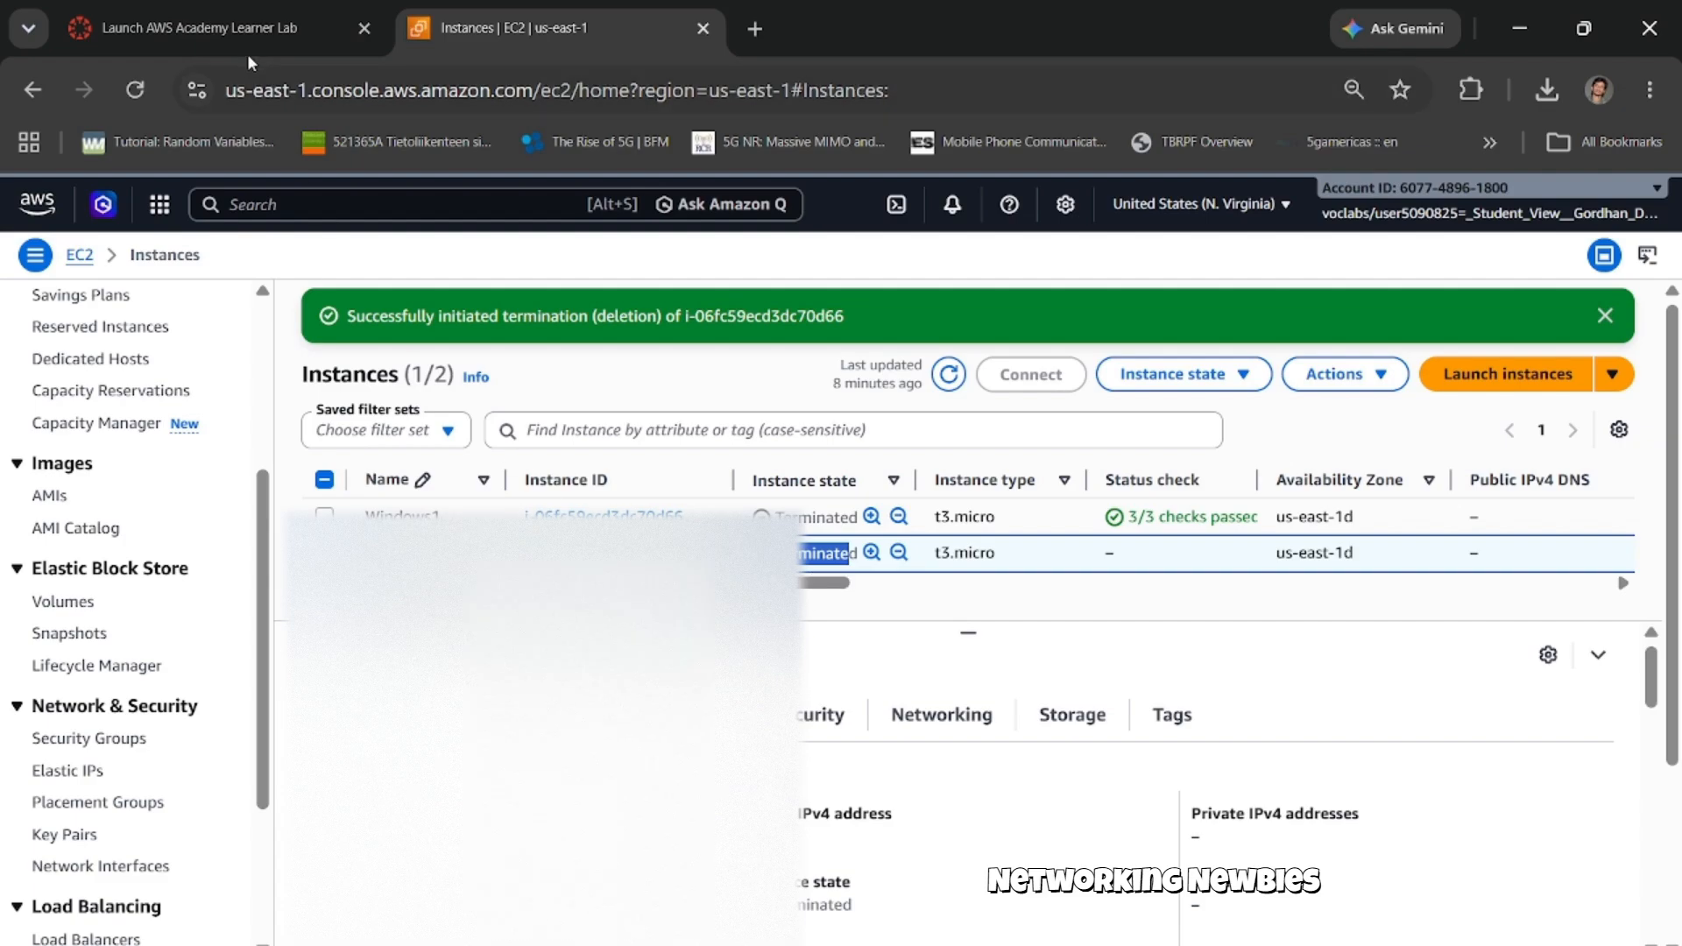
Return to the AWS Academy Learner Lab page and end the lab session.
left_click(215, 33)
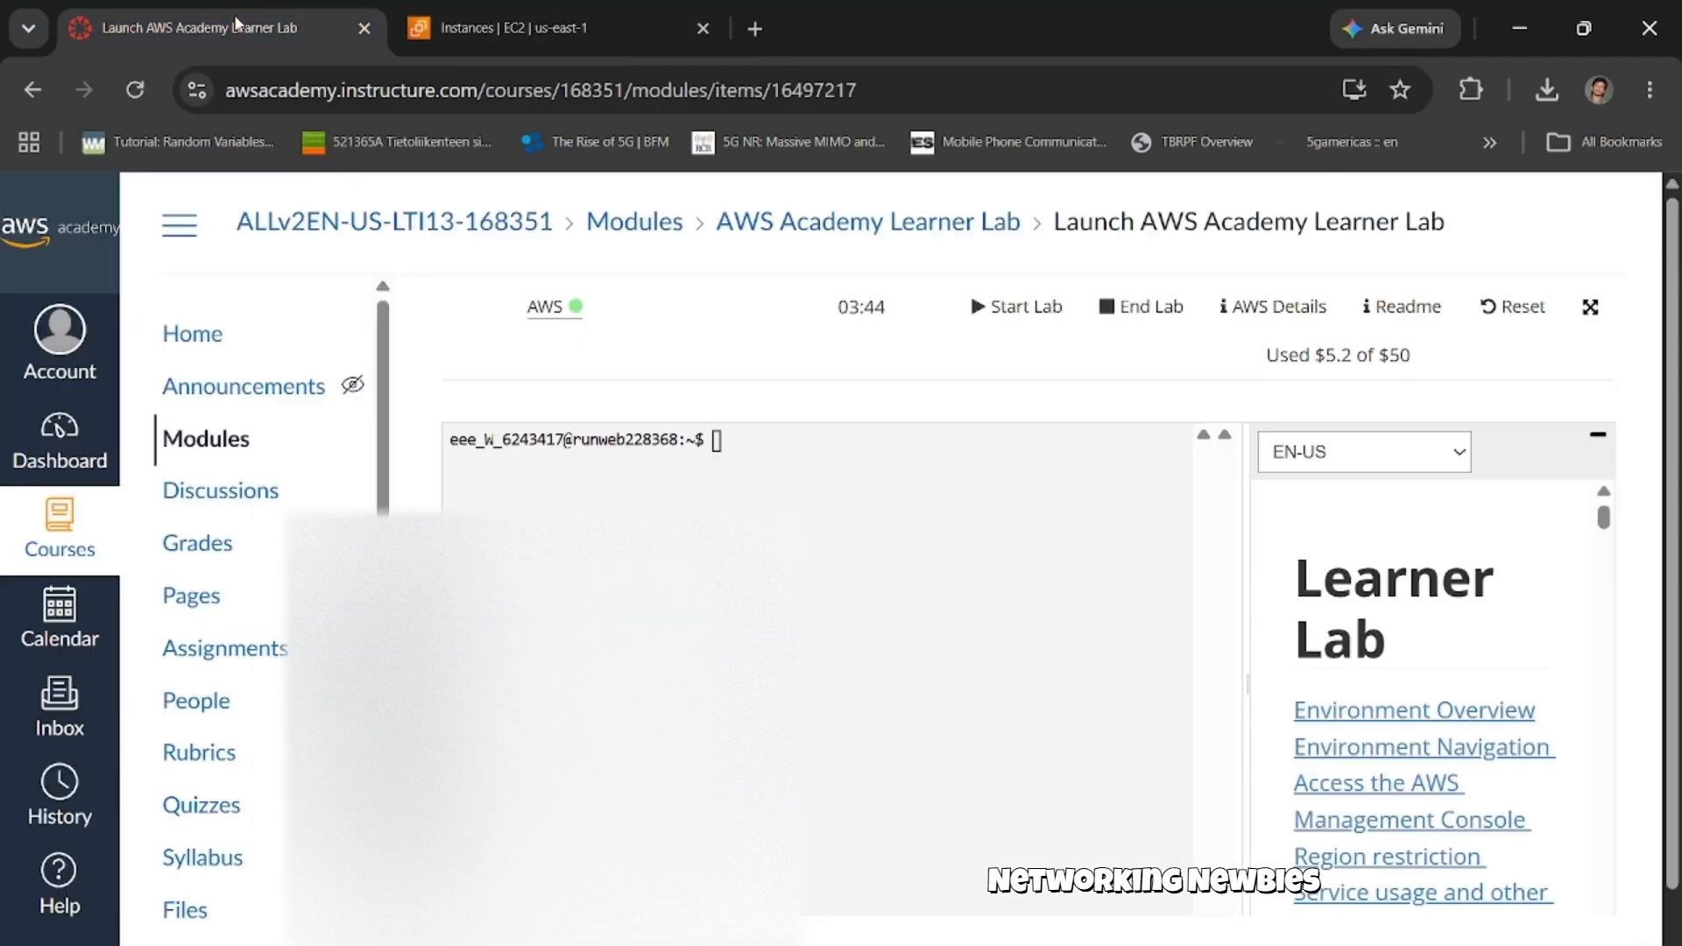
left_click(1127, 312)
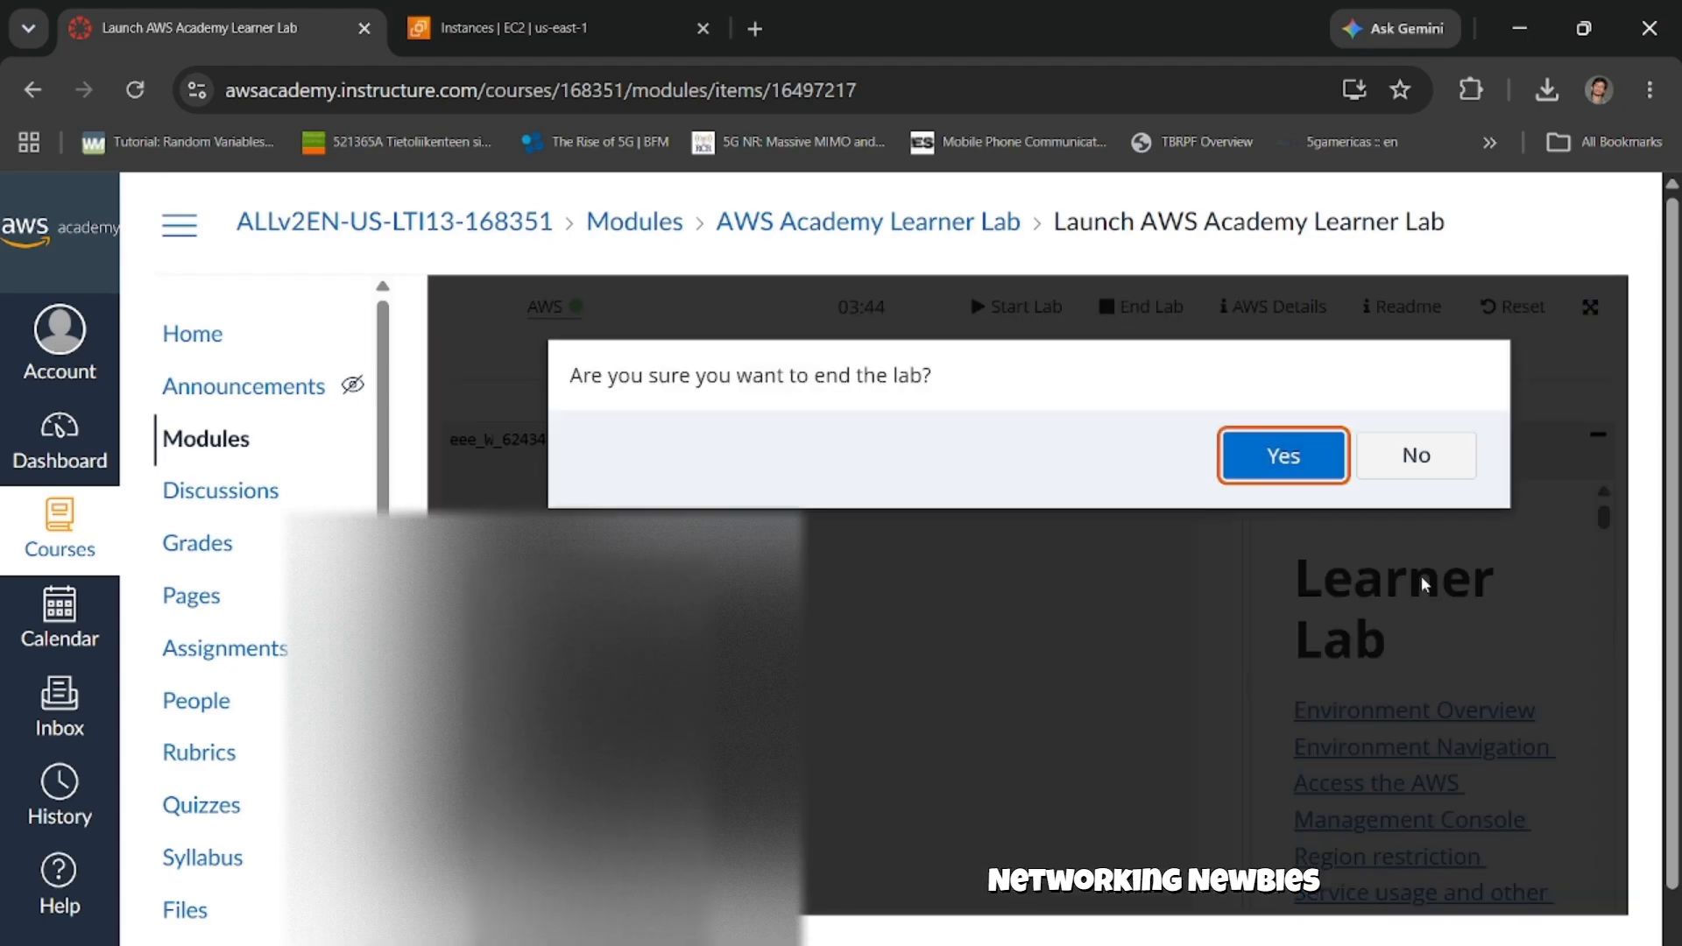
left_click(1284, 456)
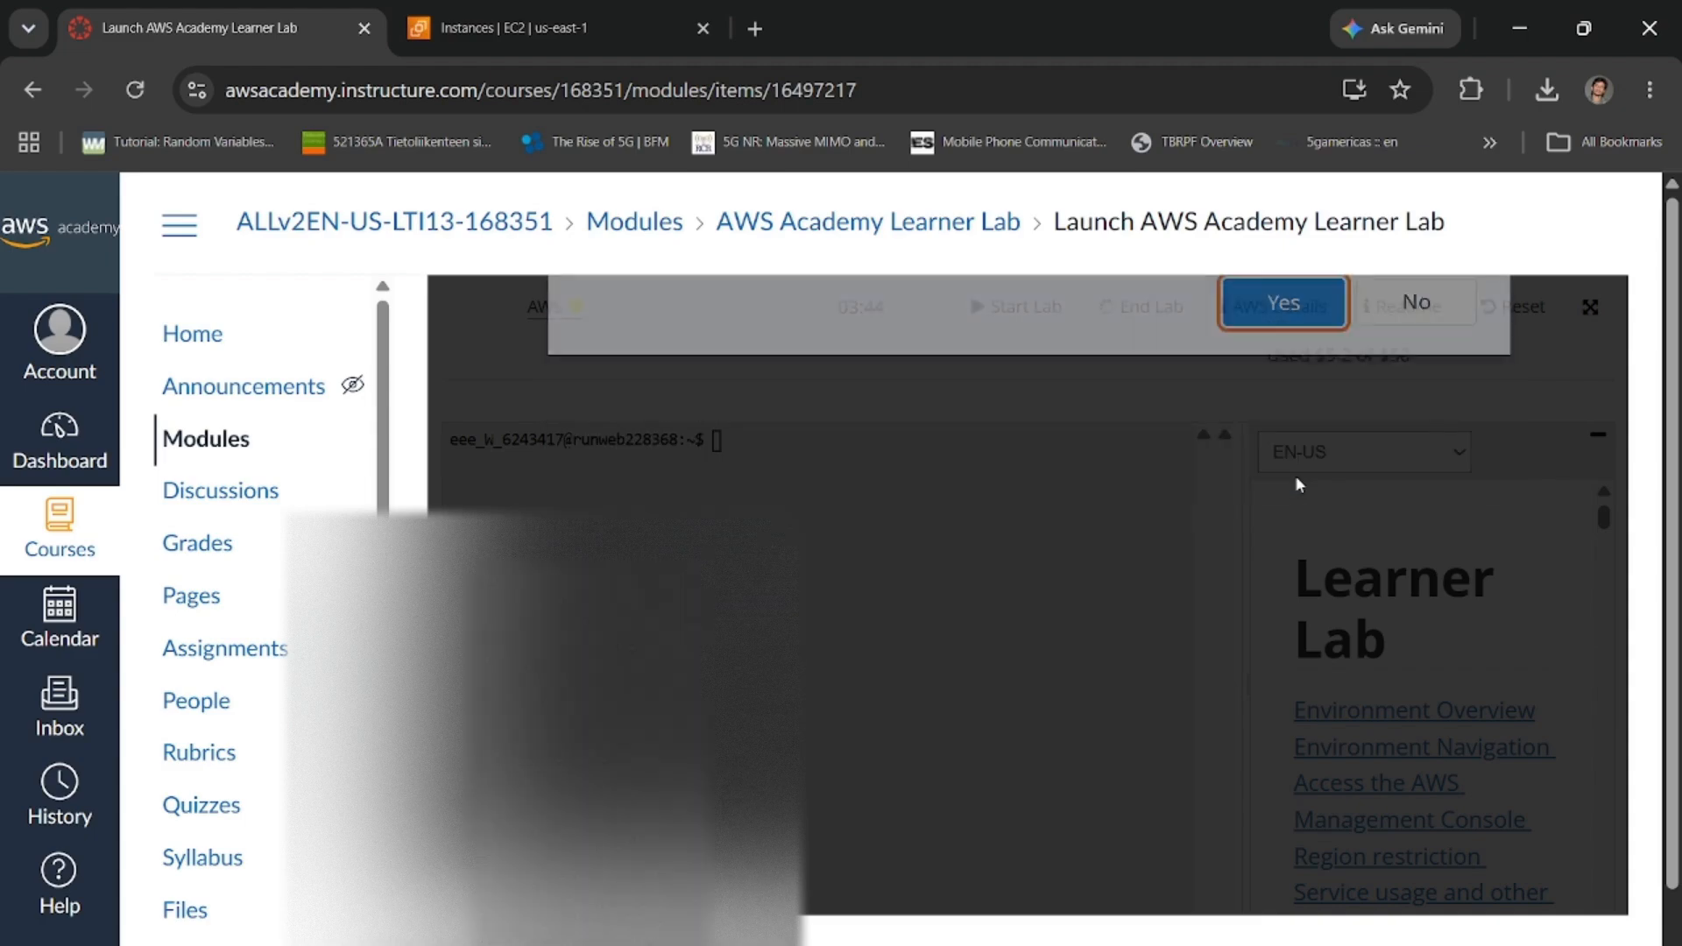